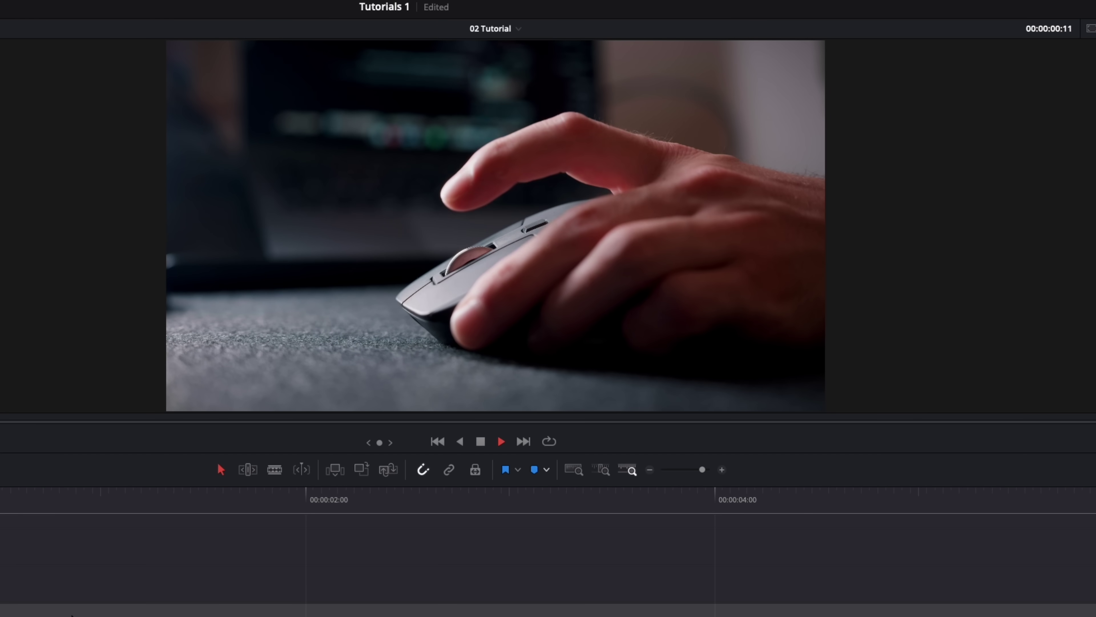
Play through the hand-and-mouse clip and restart it from the beginning to review the finger movements
key("space")
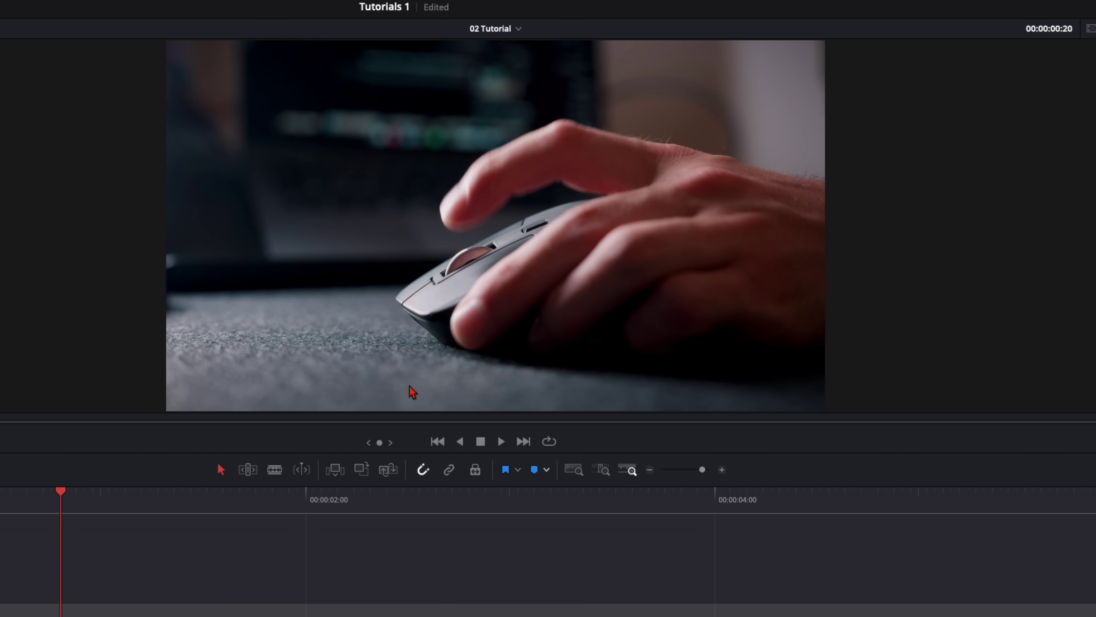
key("space")
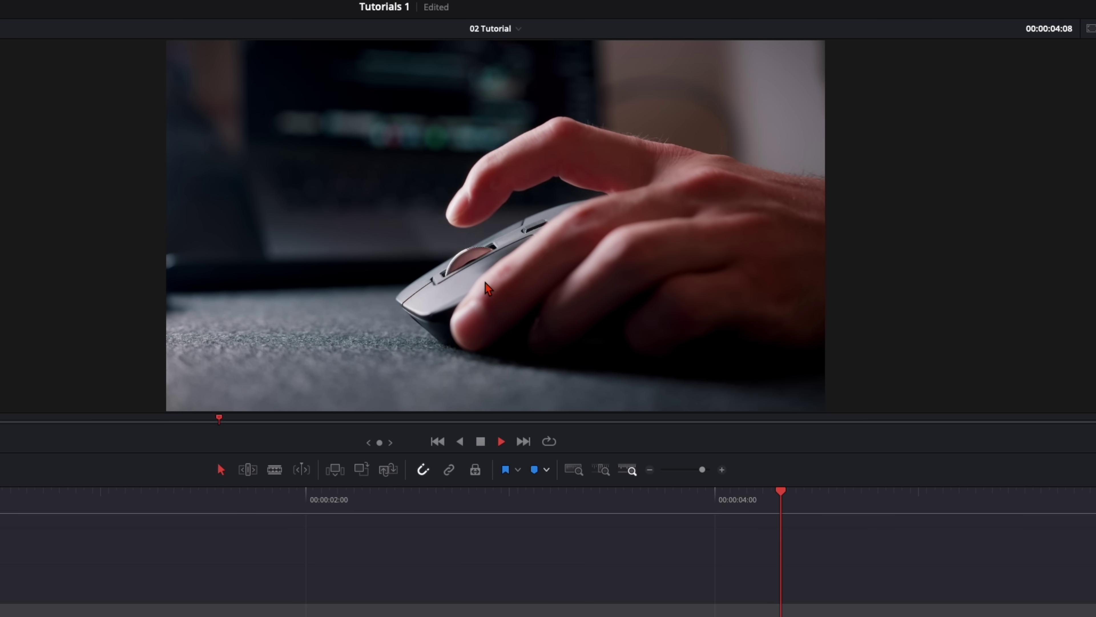
key("space")
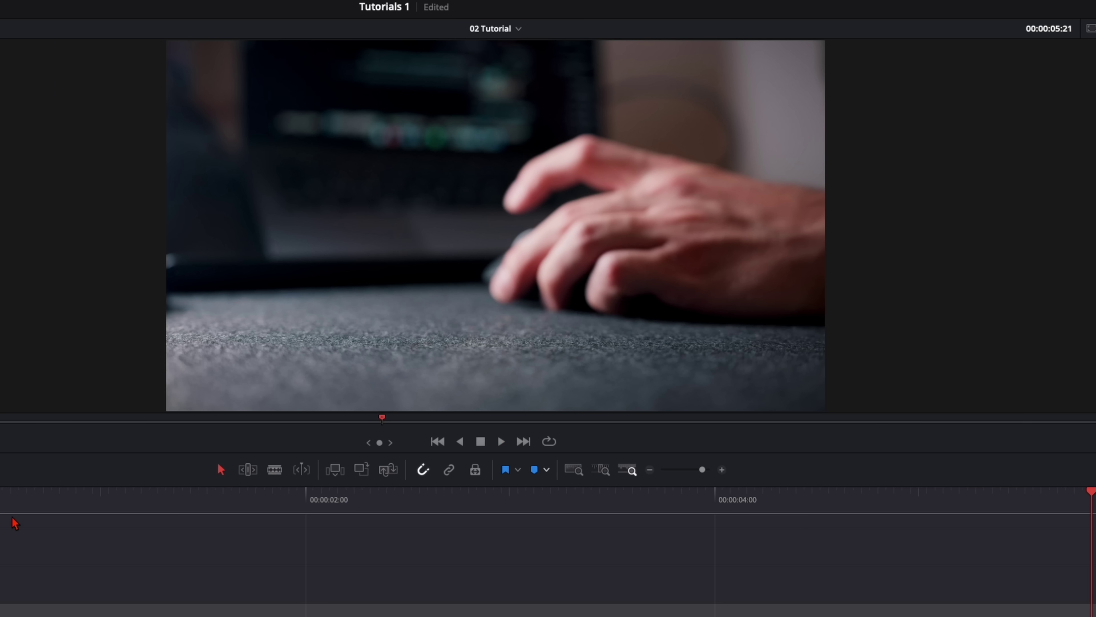
key("Home")
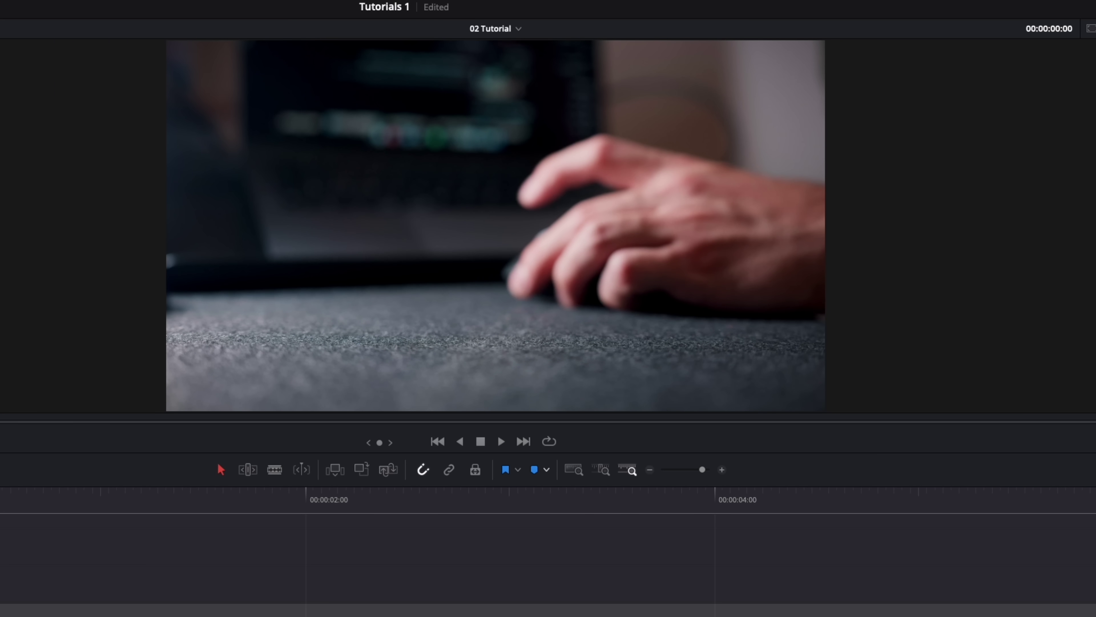
key("space")
key("space")
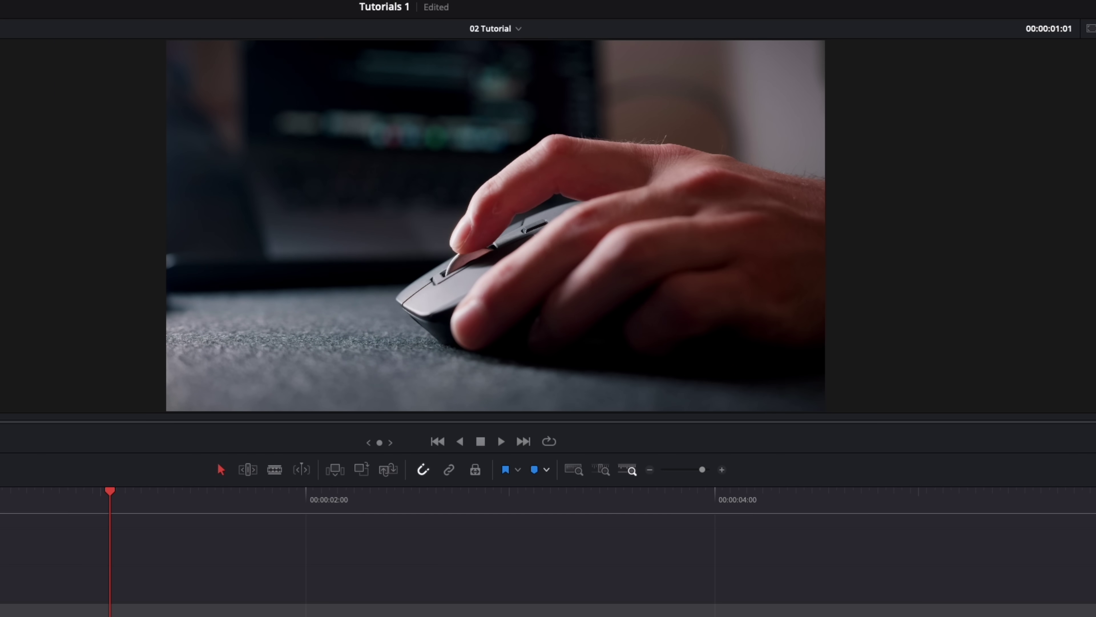
Add a timeline marker at 00:00:01:00, at the start of the first finger scroll movement
key("Left")
key("Left")
key("Left")
key("Left")
key("Left")
key("Left")
key("Right")
key("Right")
key("Right")
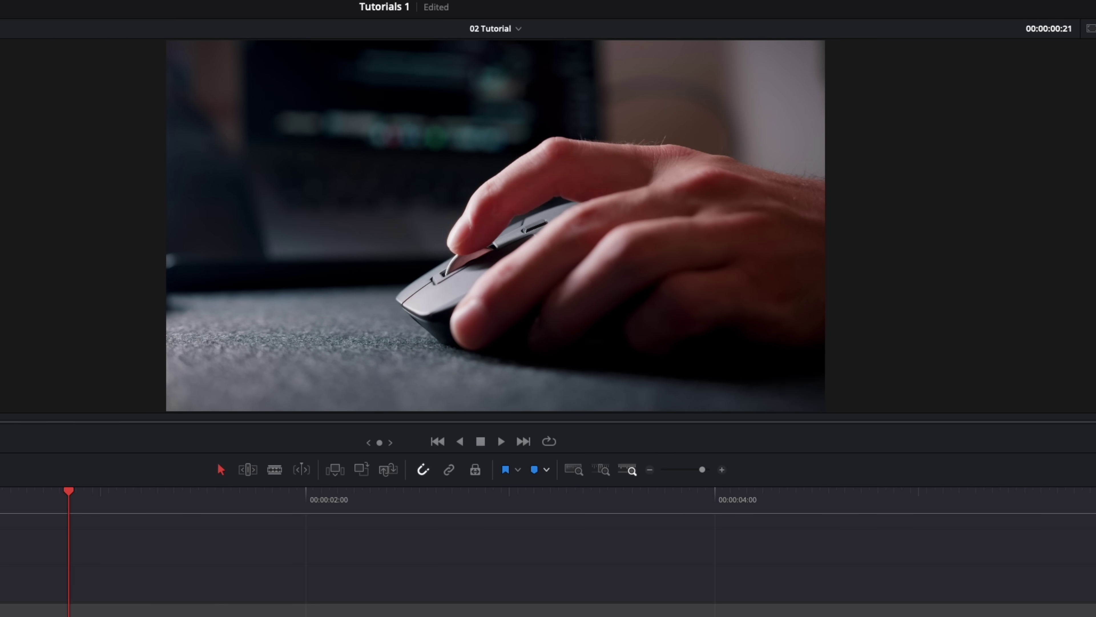
key("Right")
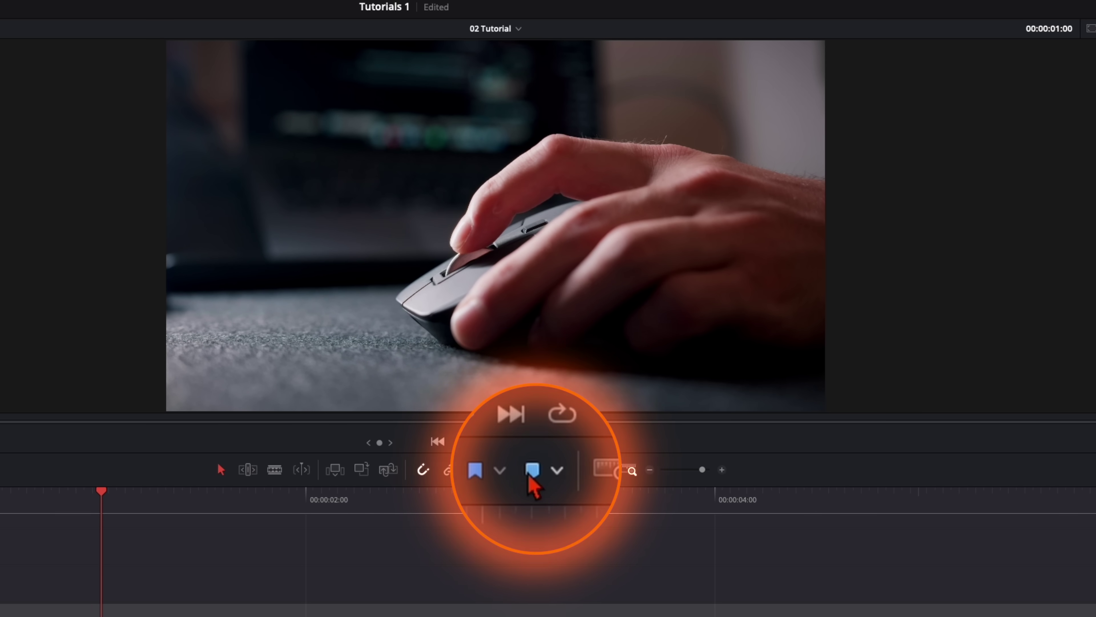
left_click(534, 471)
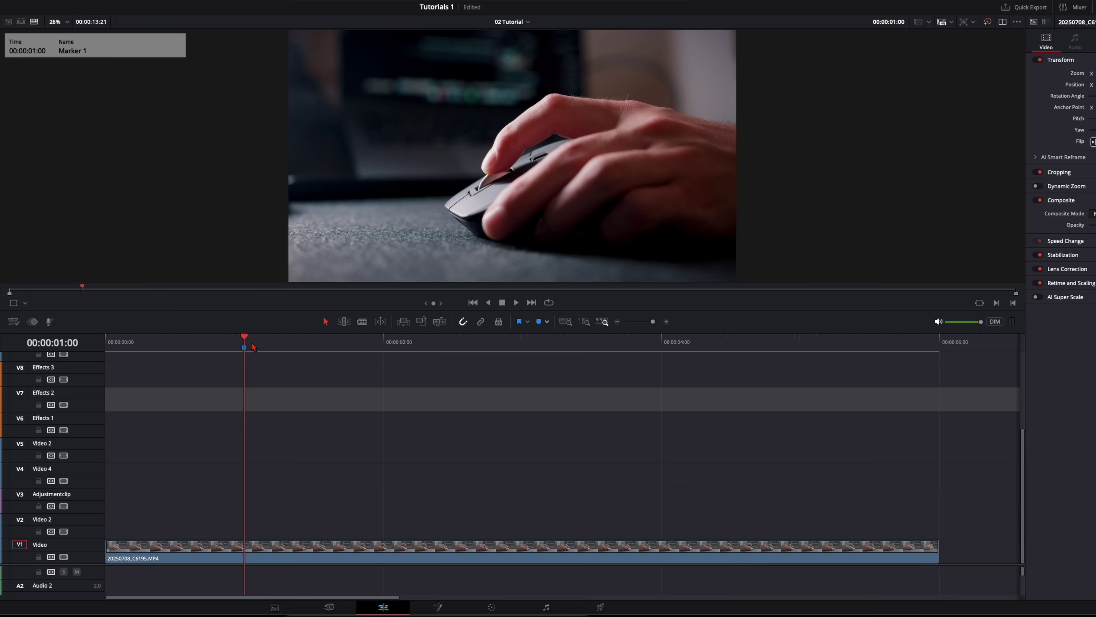
left_click(283, 555)
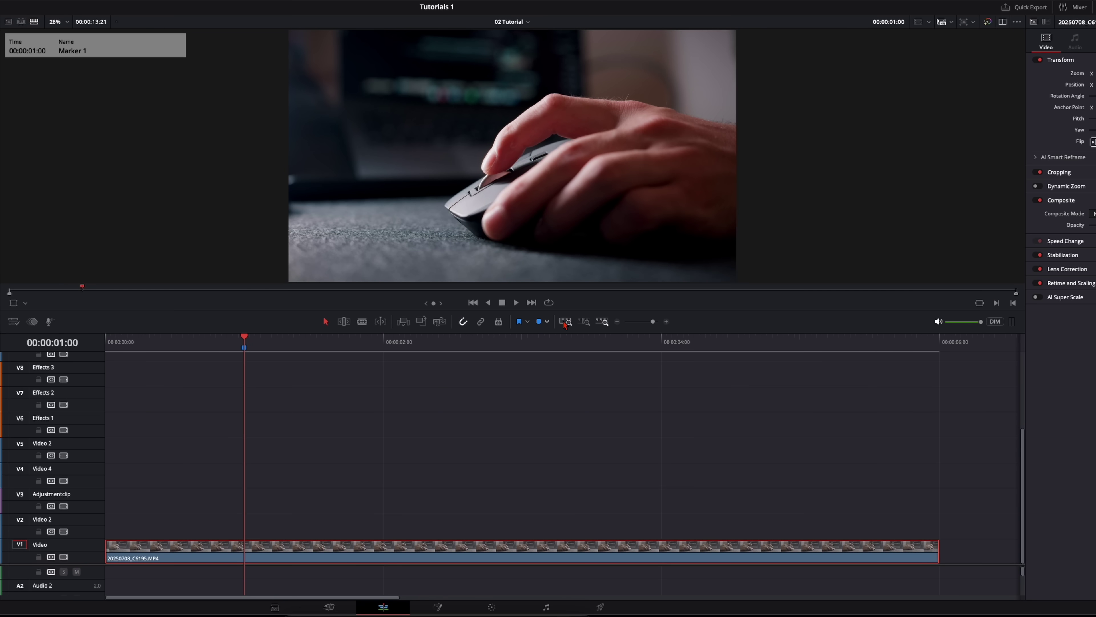
left_click(541, 323)
left_click(246, 551)
key("BackSpace")
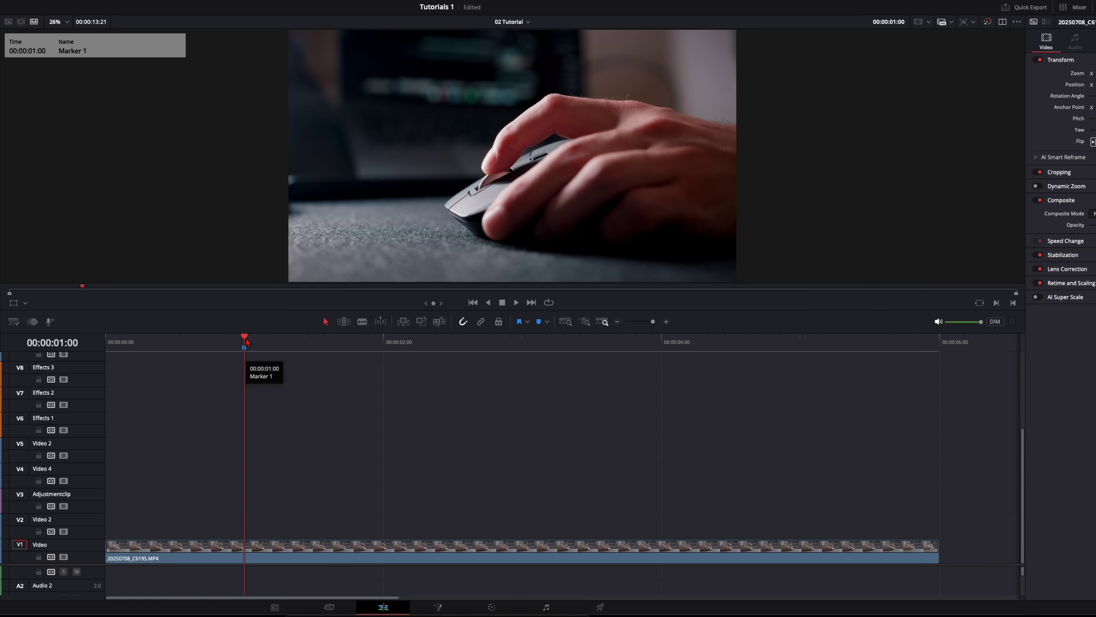
Deselect the clip and add a second timeline marker at 00:00:01:16
left_click(276, 395)
key("Right")
key("Right")
key("Right")
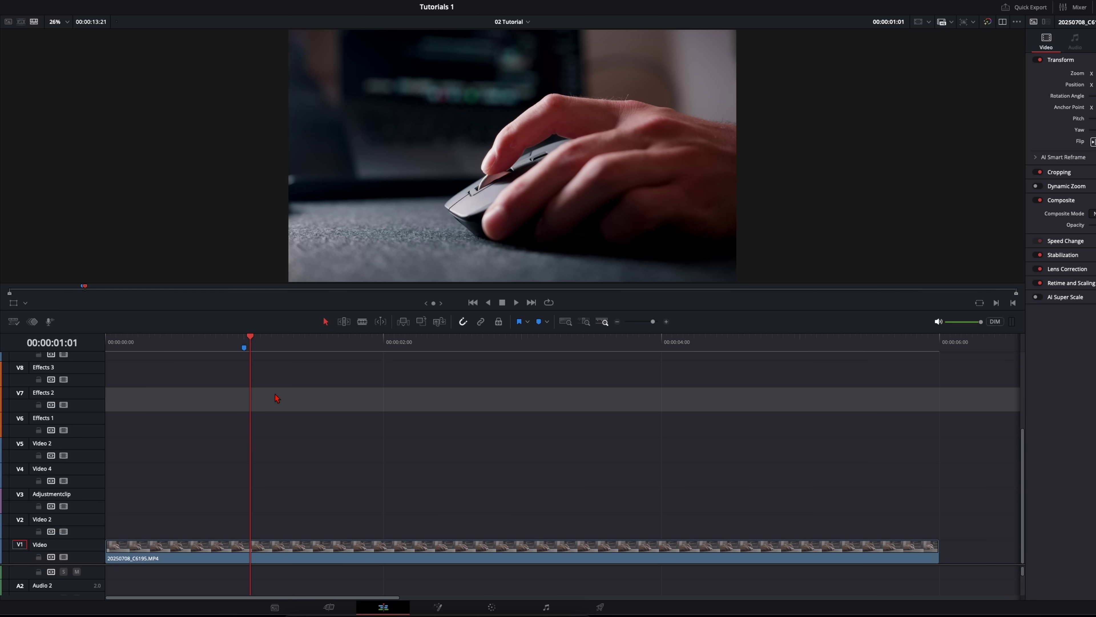
key("Right")
key("Right")
key("Right")
key("Right")
key("Right")
key("Right")
key("Right")
key("Right")
key("Right")
key("Right")
key("Right")
key("Right")
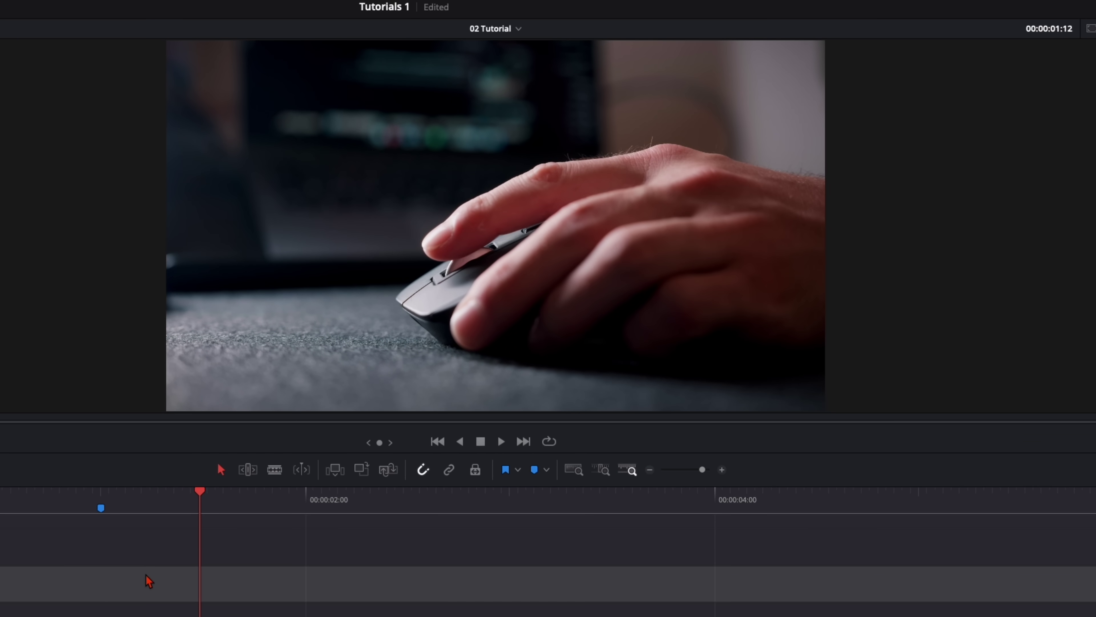
key("Right")
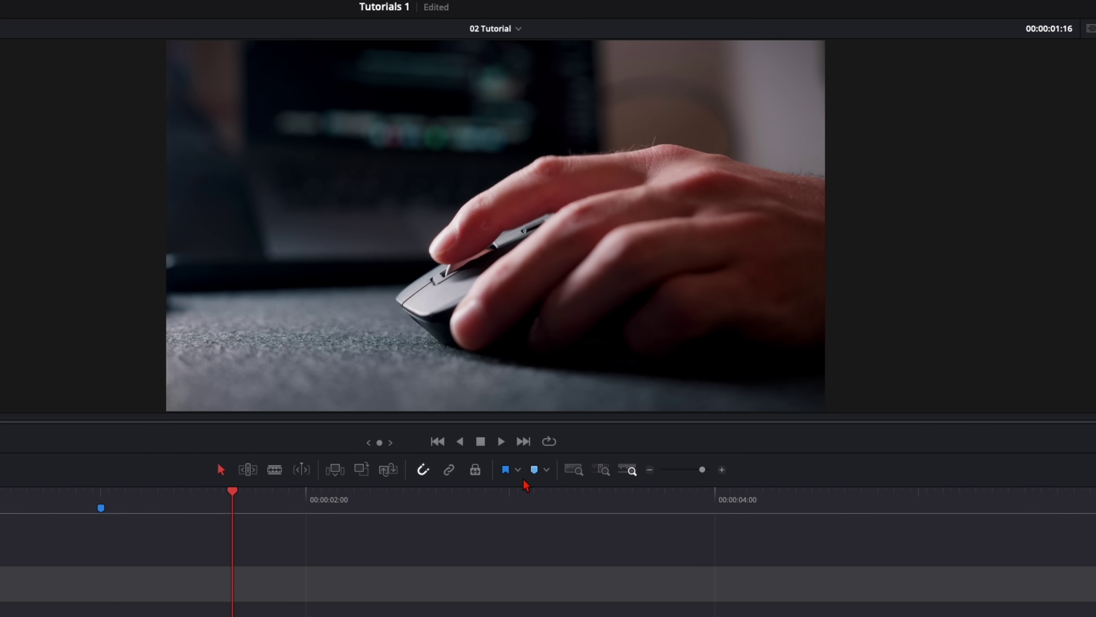
left_click(534, 472)
Advance to the next finger scroll movement and add a third timeline marker at 00:00:02:09
key("Right")
key("Right")
key("Right")
key("Right")
key("Right")
key("Right")
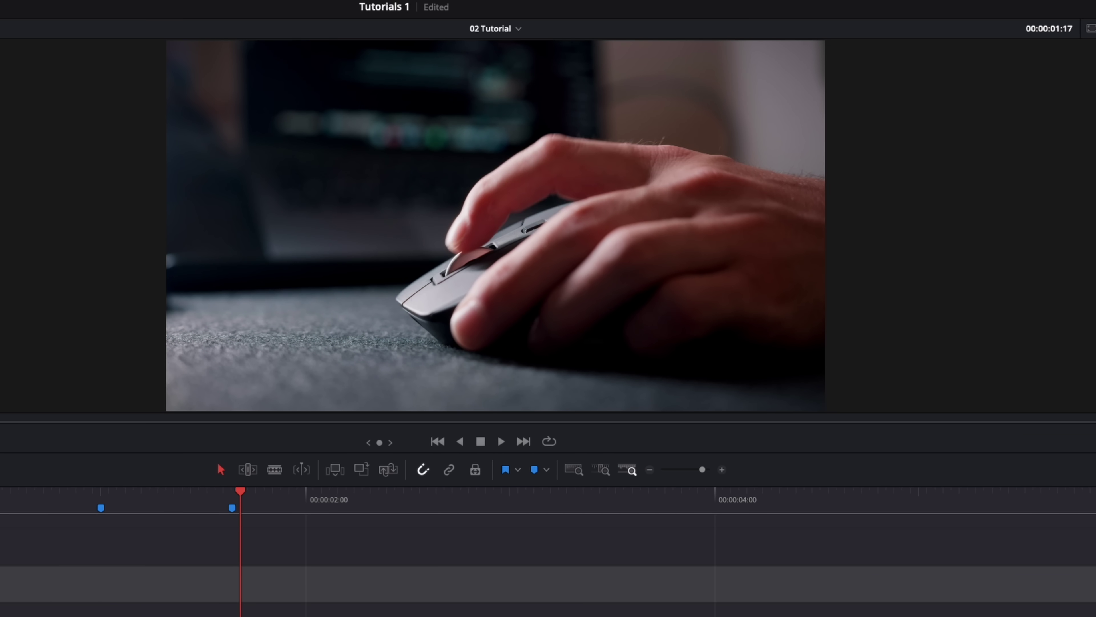
key("Right")
key("Right")
key("Right")
key("Right")
key("Right")
key("Right")
key("Right")
key("Right")
key("Right")
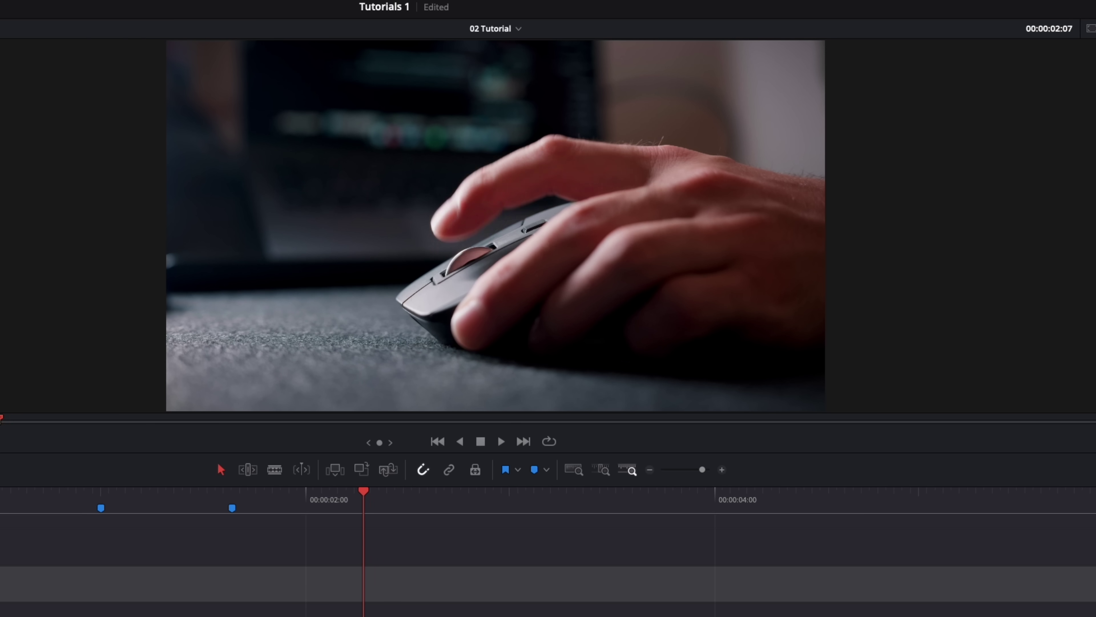
key("Right")
key("Right")
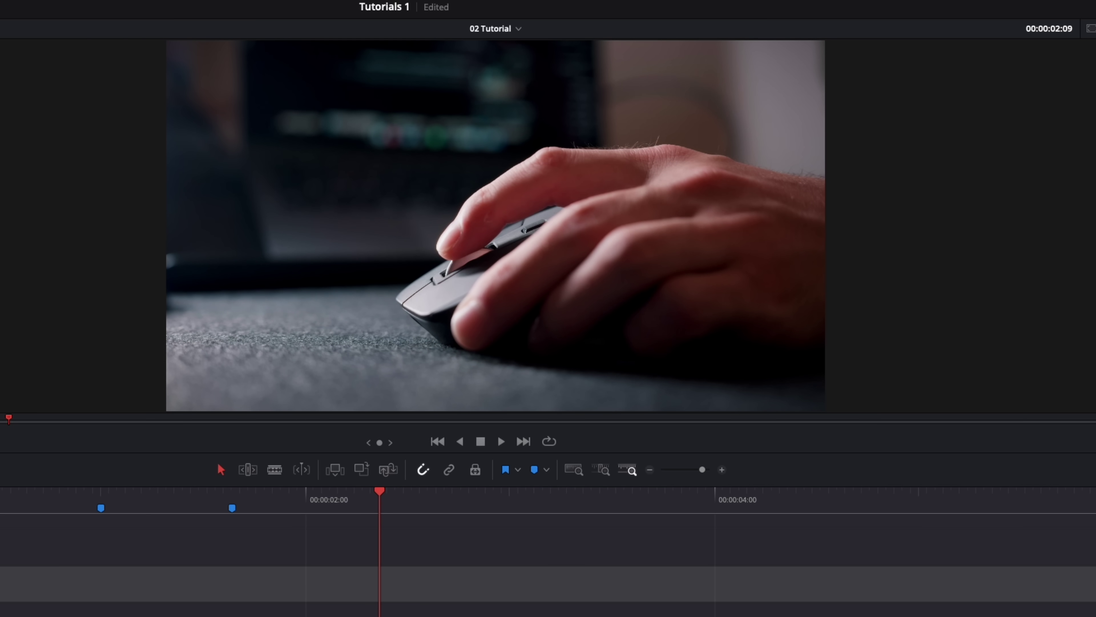
left_click(534, 471)
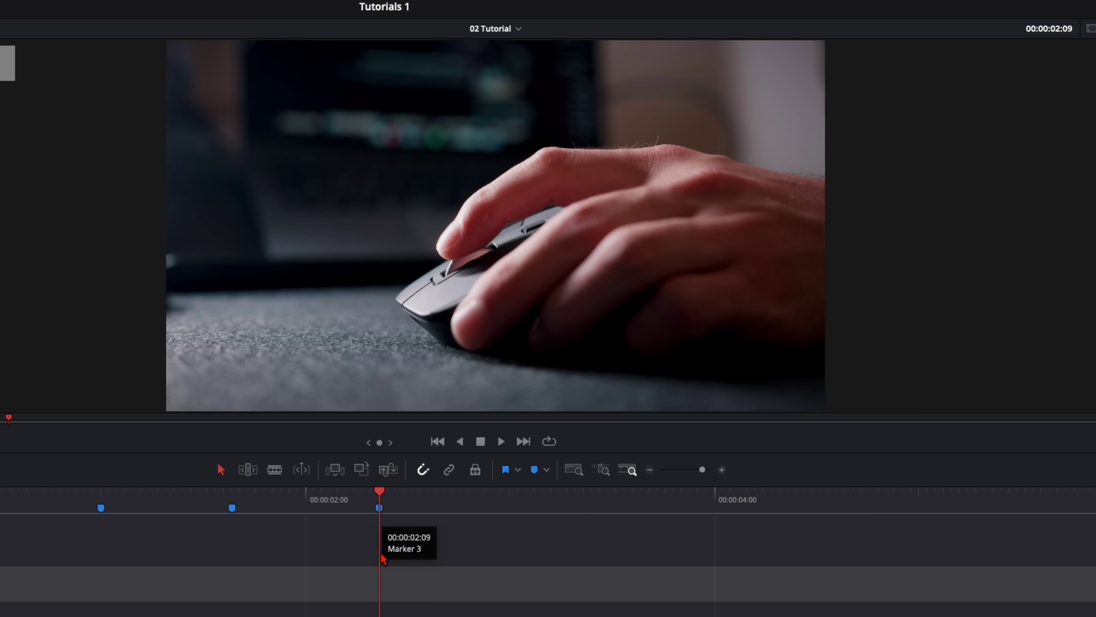
Find the following scroll movement frame by frame and add a timeline marker at 00:00:02:20
key("Right")
key("Right")
key("Right")
key("Right")
key("Right")
key("Right")
key("Right")
key("Right")
key("Right")
key("Right")
key("Right")
key("Right")
key("Right")
key("Right")
key("Left")
key("Left")
key("Left")
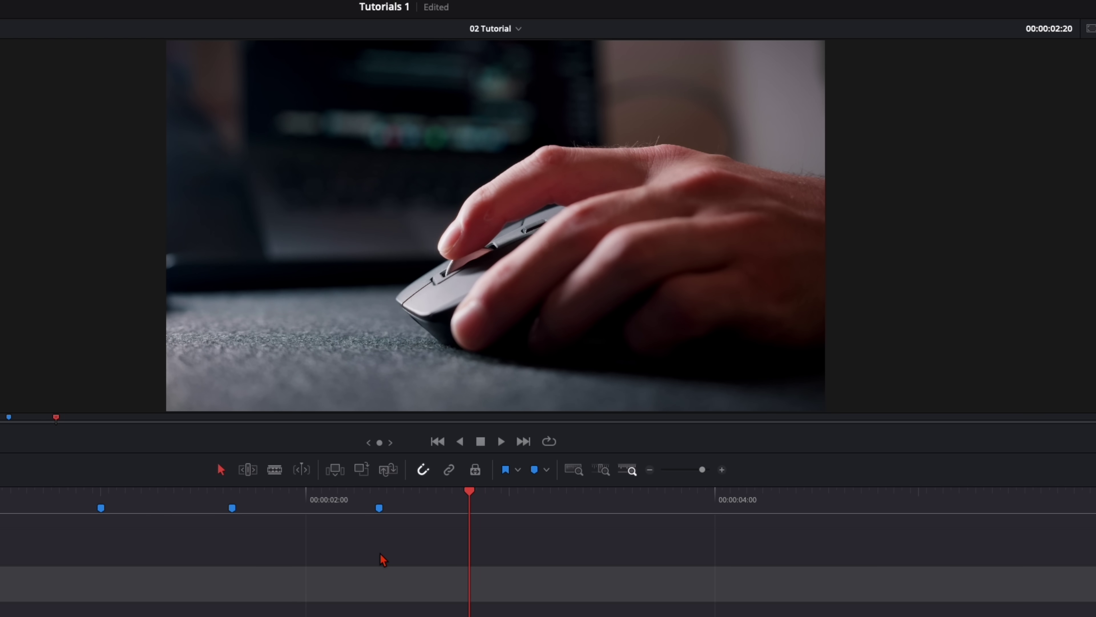
left_click(535, 470)
Add a timeline marker at 00:00:03:05 for the fifth finger scroll movement
key("Right")
key("Right")
key("Right")
key("Right")
key("Right")
key("Right")
key("Right")
key("Right")
key("Right")
key("Right")
key("Right")
key("Right")
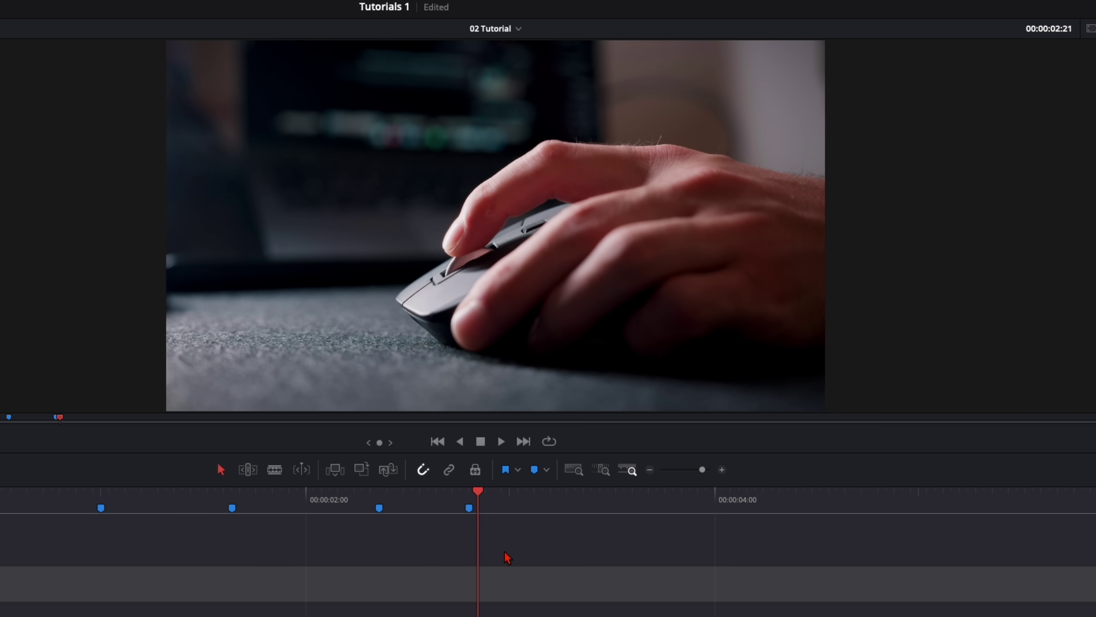
key("Left")
key("Left")
key("Left")
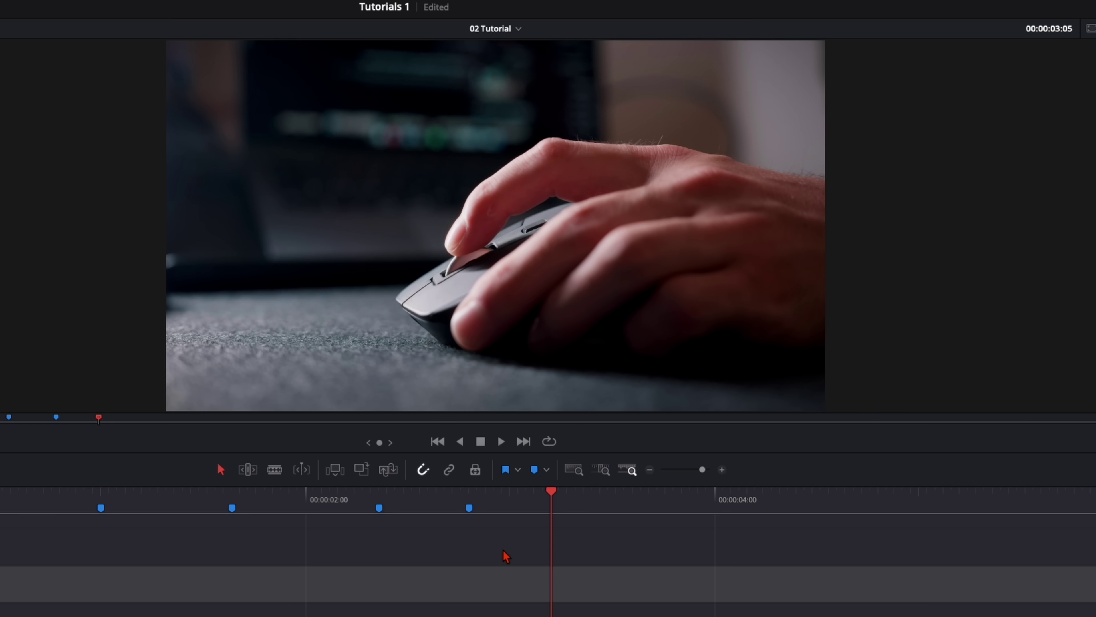
left_click(535, 469)
Add a sixth timeline marker at about 00:00:03:14, on the next scroll movement
key("Right")
key("Right")
key("Right")
key("Right")
key("Right")
key("Right")
key("Right")
key("Right")
key("Right")
key("Right")
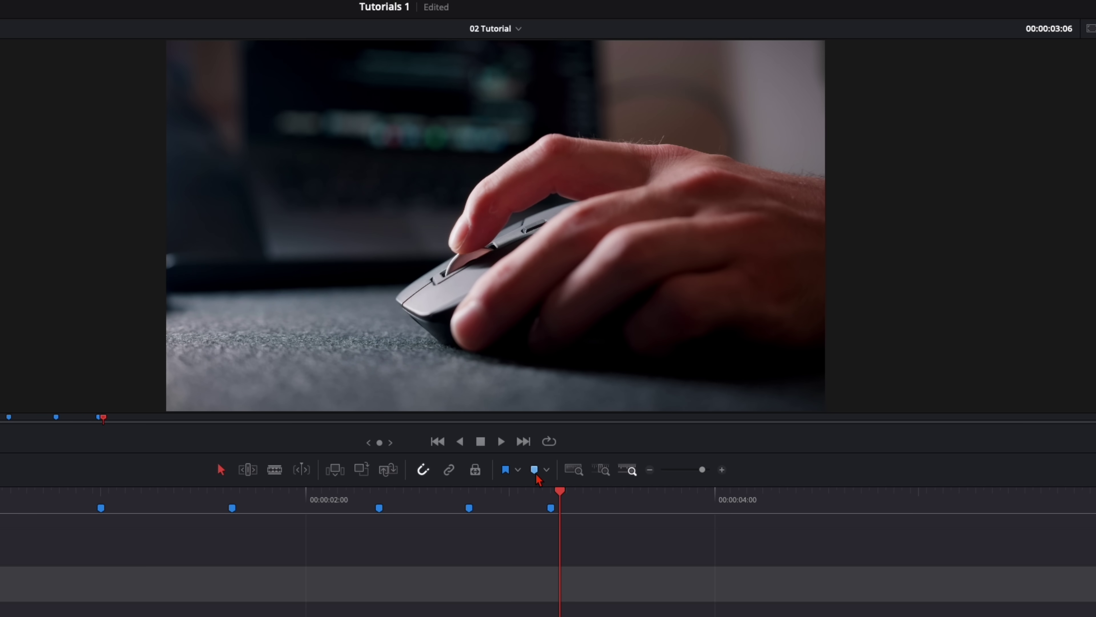
key("Left")
left_click(535, 470)
Step through the remaining footage and add the last timeline marker at 00:00:04:22
key("Right")
key("Right")
key("Right")
key("Right")
key("Right")
key("Right")
key("Right")
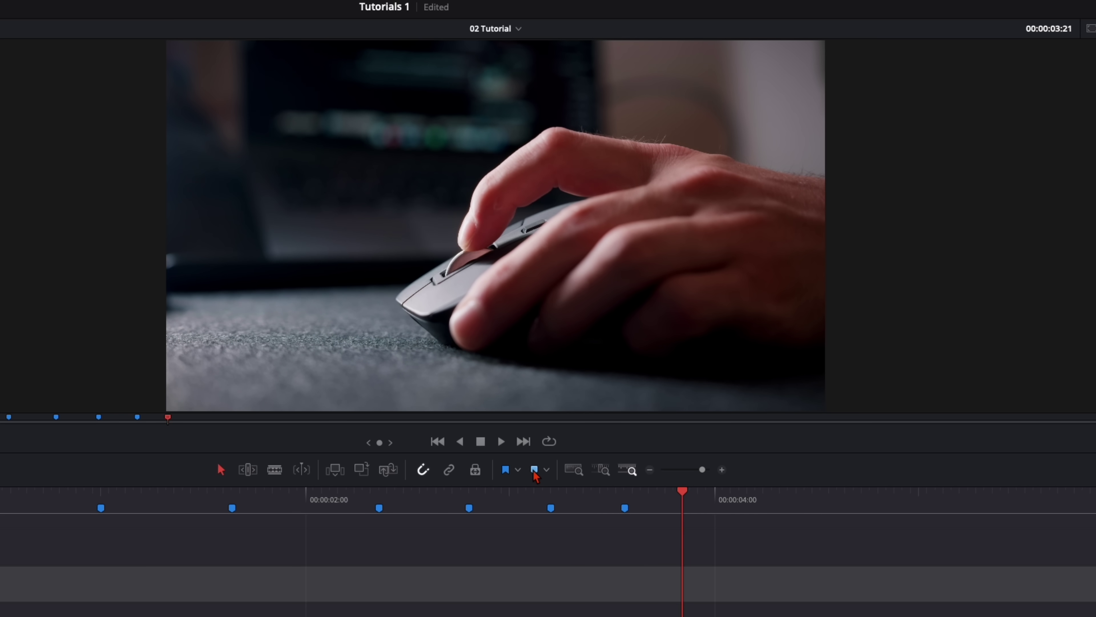
key("Right")
key("Right")
key("Right")
key("Right")
key("Right")
key("Right")
key("Right")
key("Right")
key("Right")
key("Right")
key("Right")
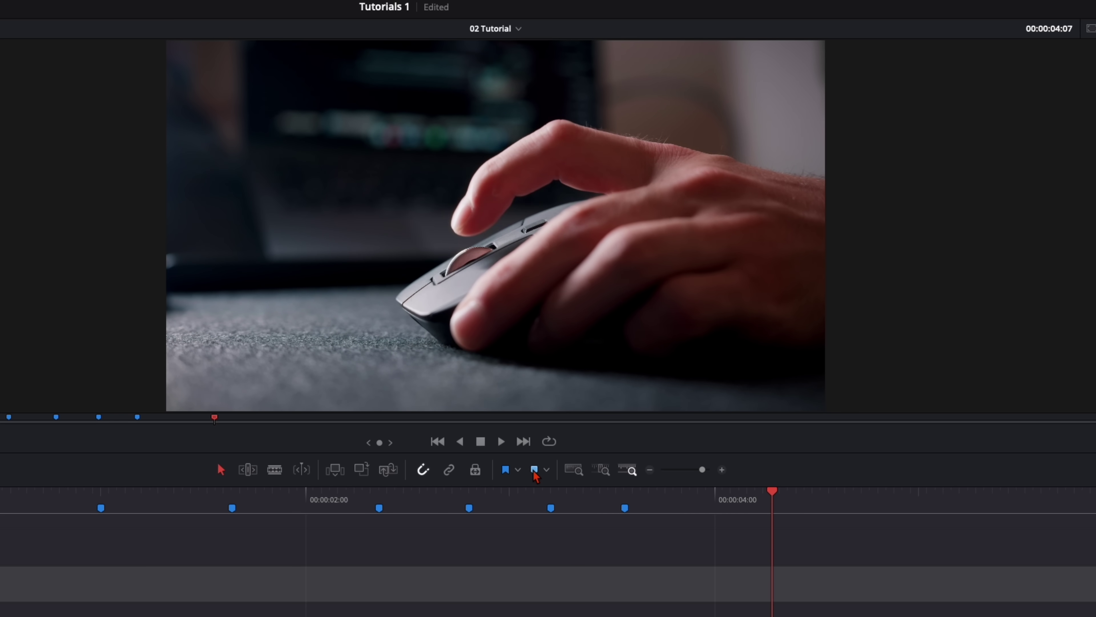
key("Right")
key("Right")
key("Right")
key("Right")
key("Right")
key("Right")
key("Right")
key("Right")
key("Right")
key("Right")
key("Right")
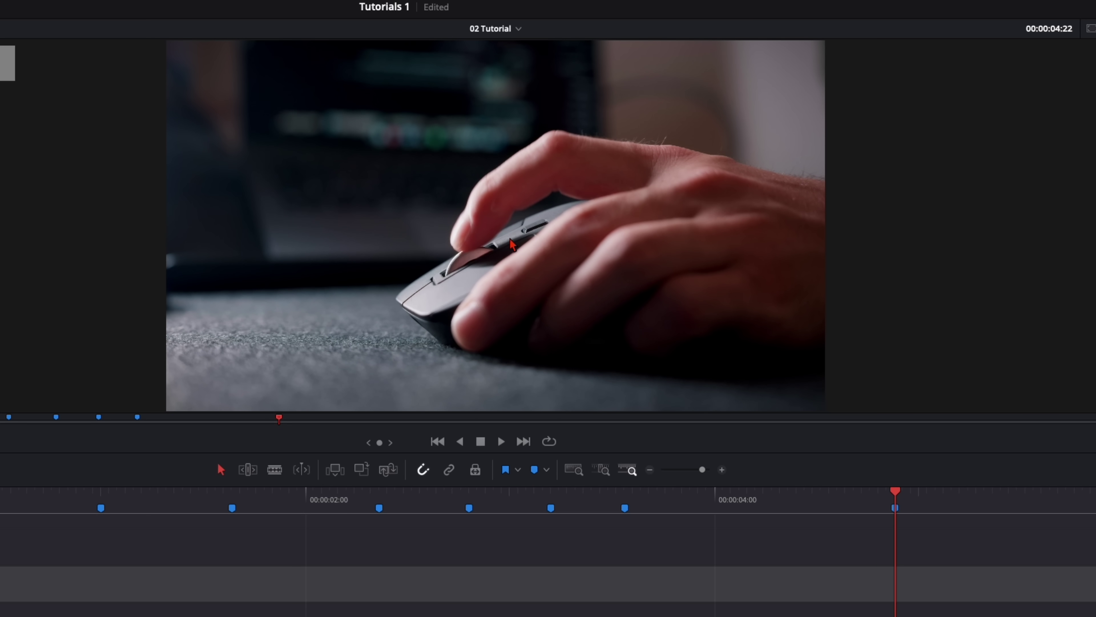
key("Right")
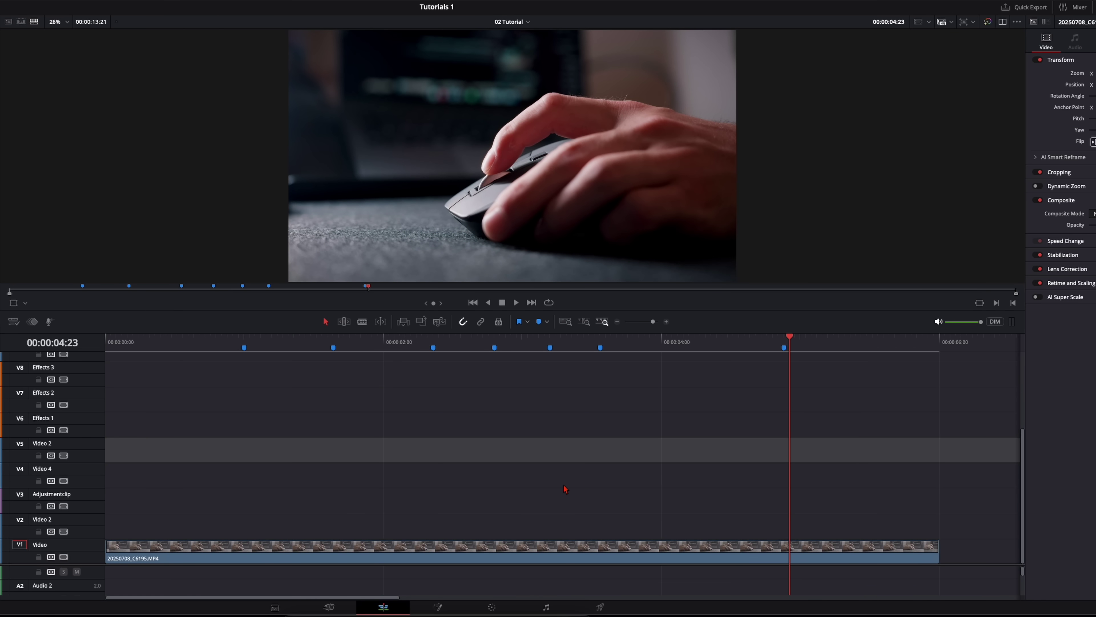
Move all the icon image clips on tracks V2 through V13 to the timeline start above the hand clip and enable them
scroll(566, 488, "down", 6)
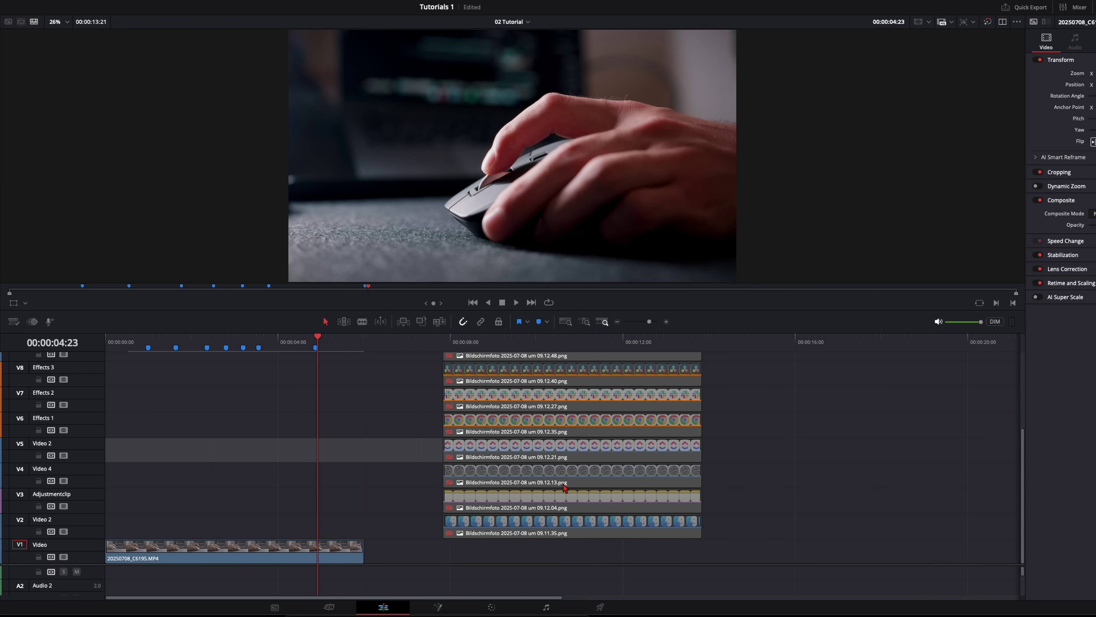
left_click_drag(709, 534, 557, 347)
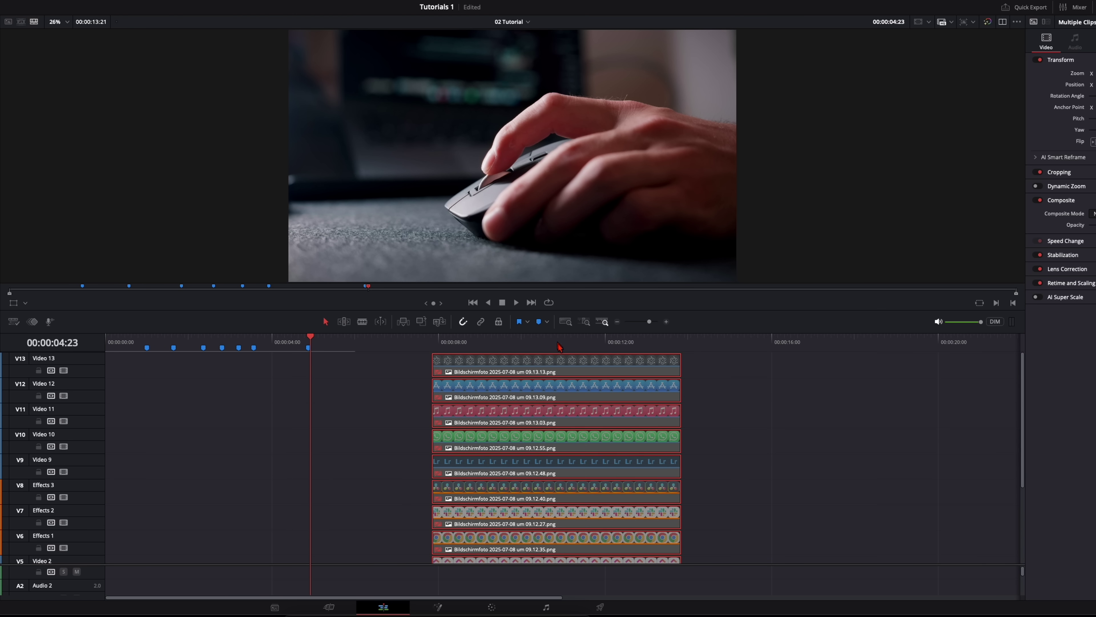
scroll(552, 424, "down", 5)
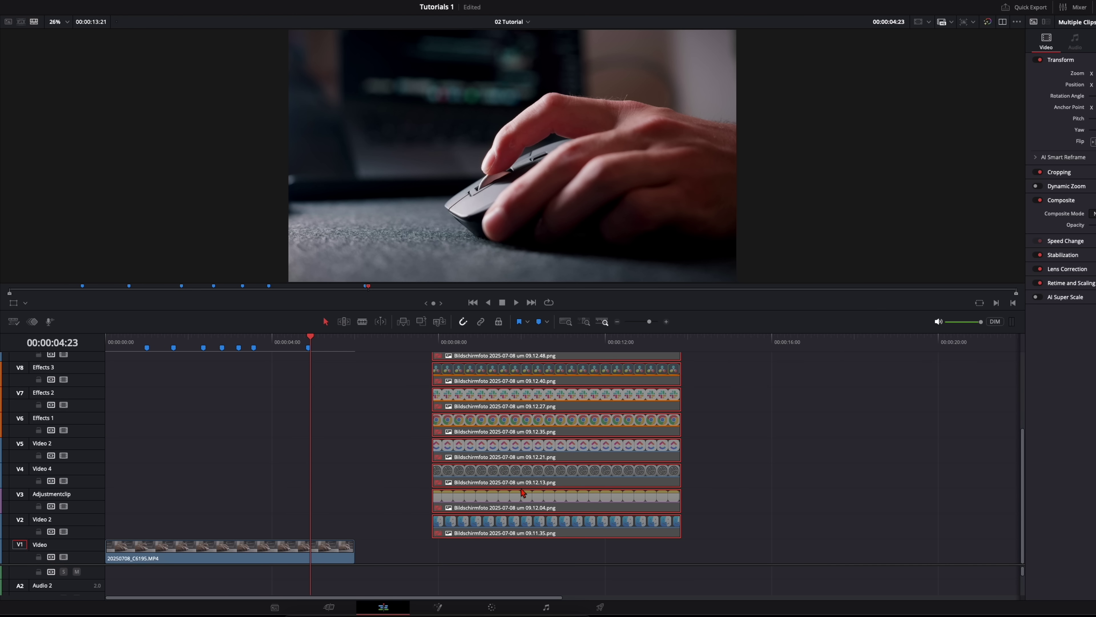
left_click_drag(520, 528, 174, 525)
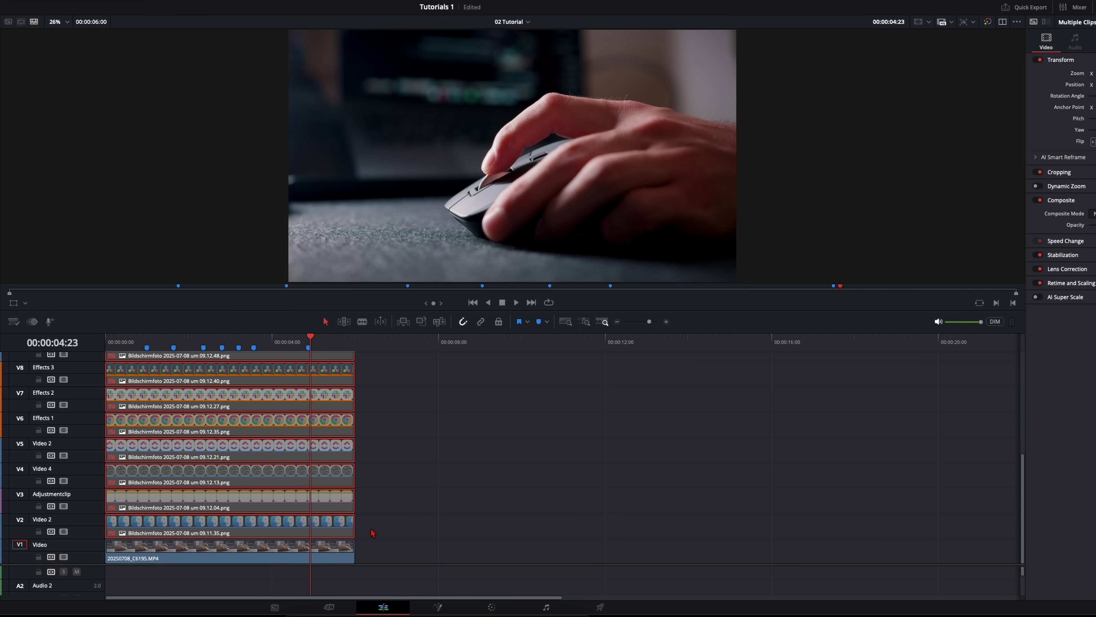
scroll(293, 488, "up", 6)
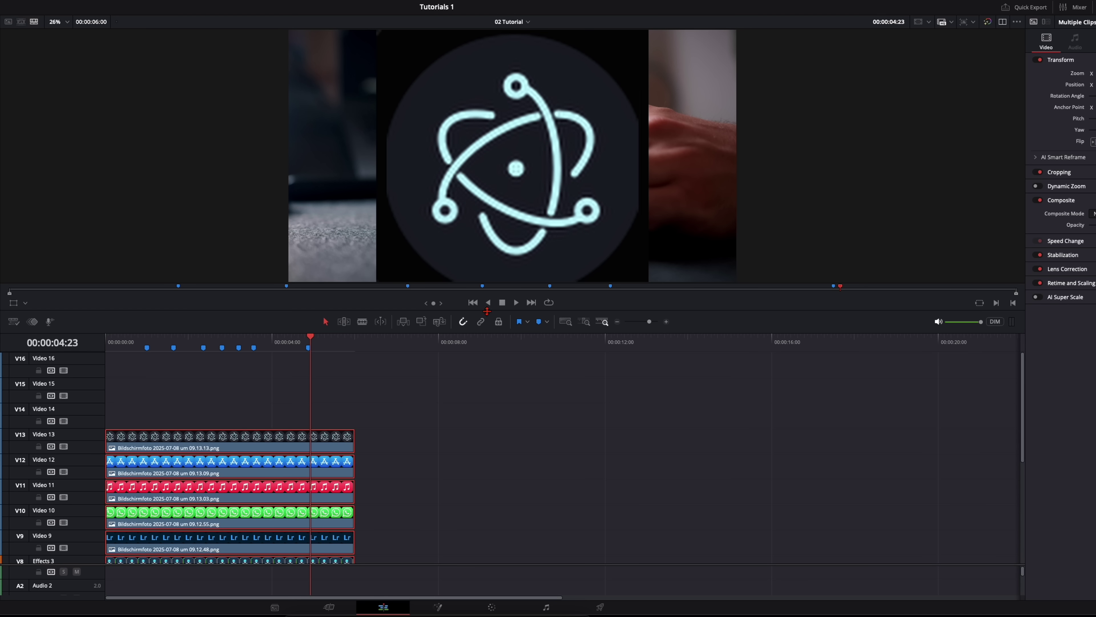
Disable the icon clips on tracks V13, V12 and V11 one after another to reveal the icon beneath each
left_click(336, 440)
key("d")
scroll(336, 441, "down", 2)
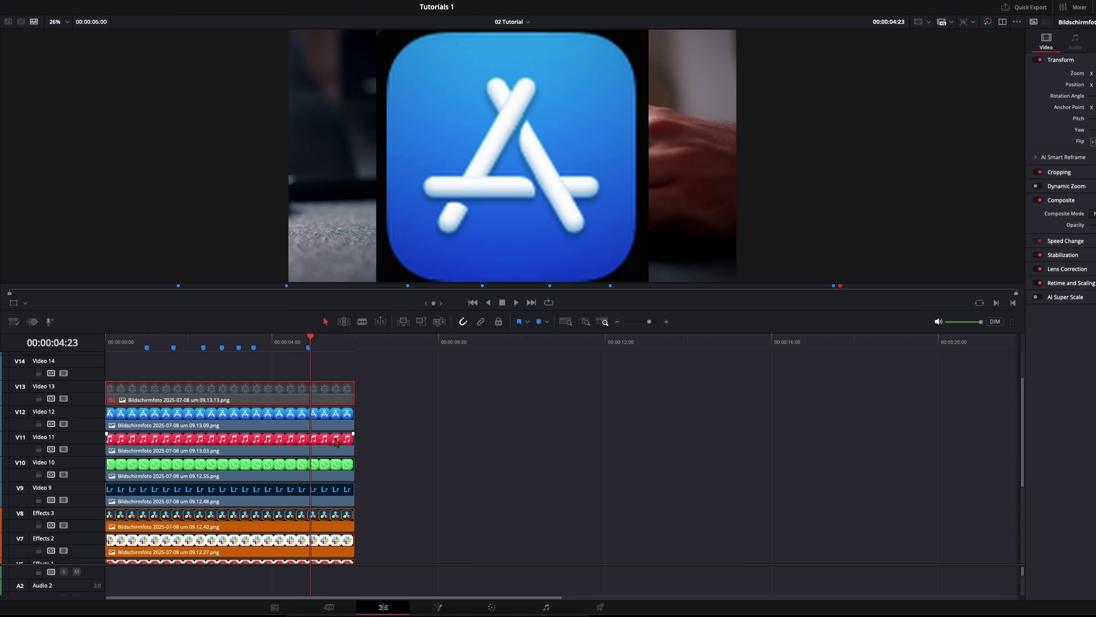
left_click(334, 426)
key("d")
left_click(327, 446)
key("d")
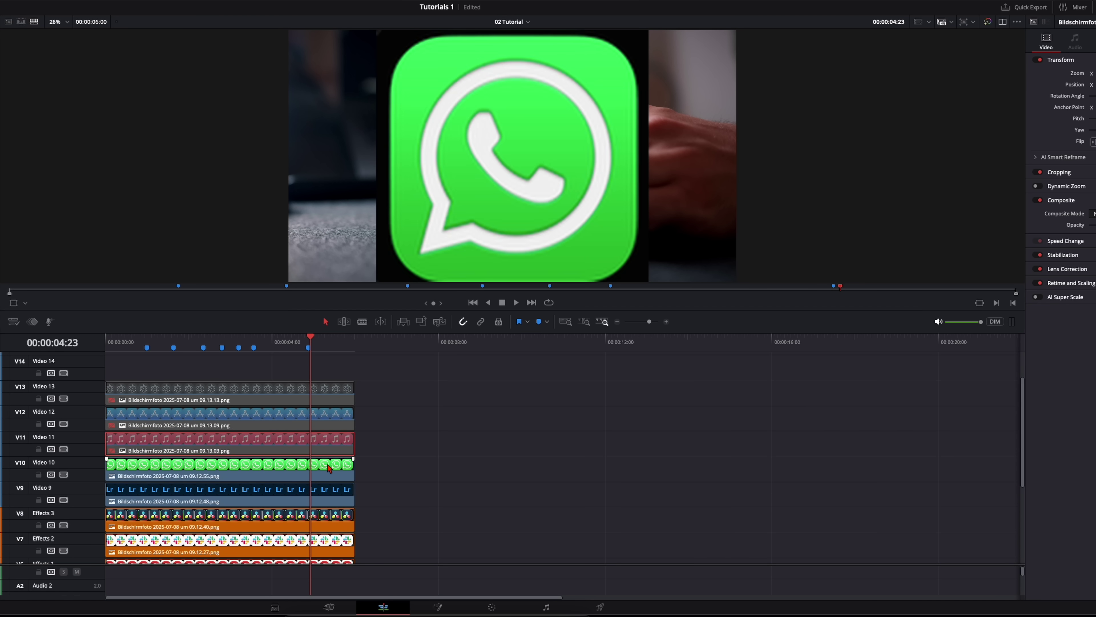
Disable the icon clips on tracks V10, V9, V8 and V7 to preview the lower icons
left_click(328, 466)
key("d")
scroll(327, 465, "down", 3)
left_click(328, 459)
key("d")
left_click(326, 428)
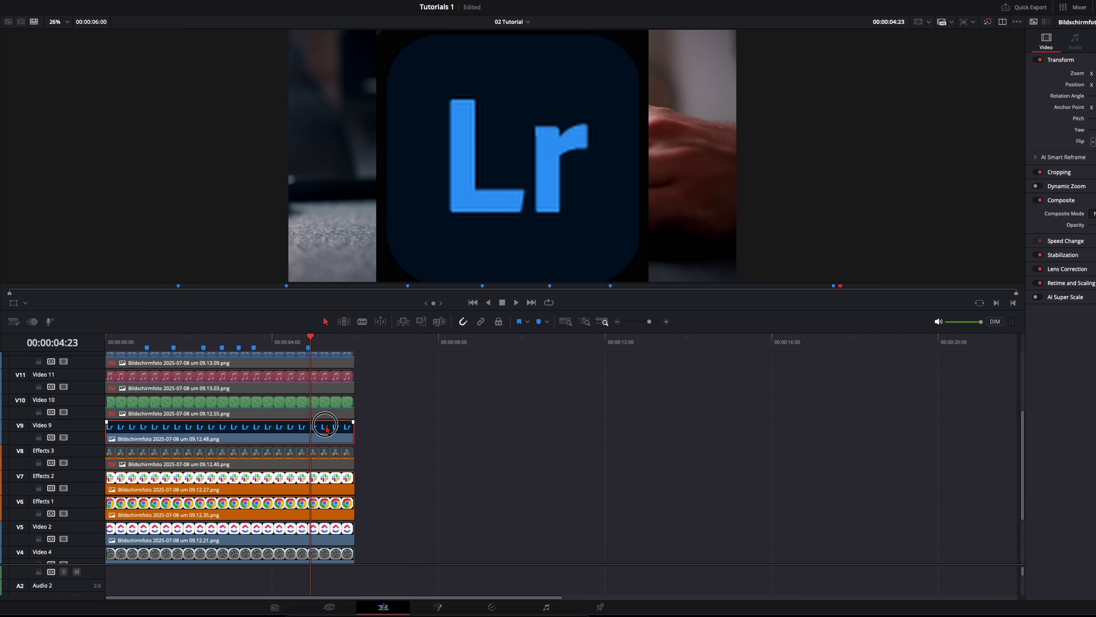
key("d")
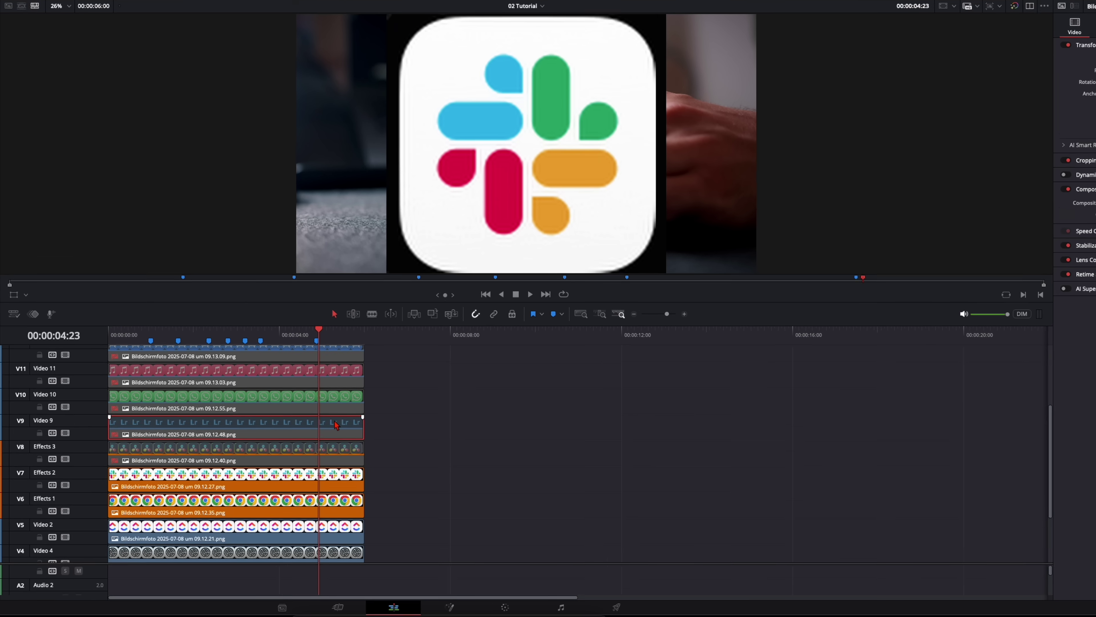
left_click(341, 483)
key("d")
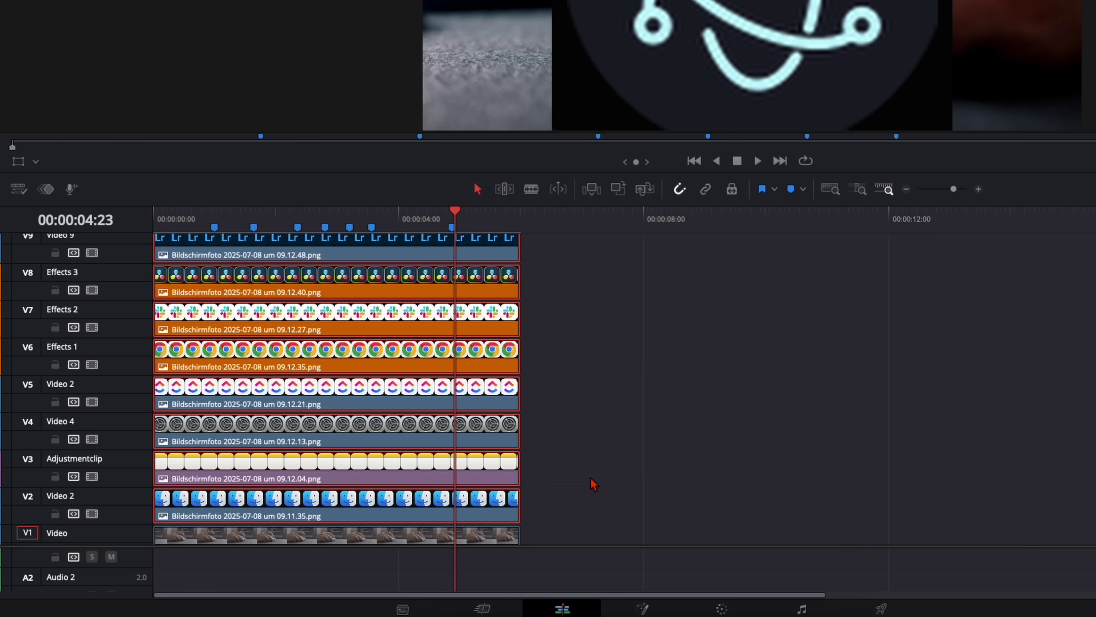
Combine the hand clip and all the icon clips on tracks V1 through V13 into a new Fusion clip
scroll(408, 521, "up", 3)
scroll(579, 491, "up", 4)
scroll(583, 467, "down", 6)
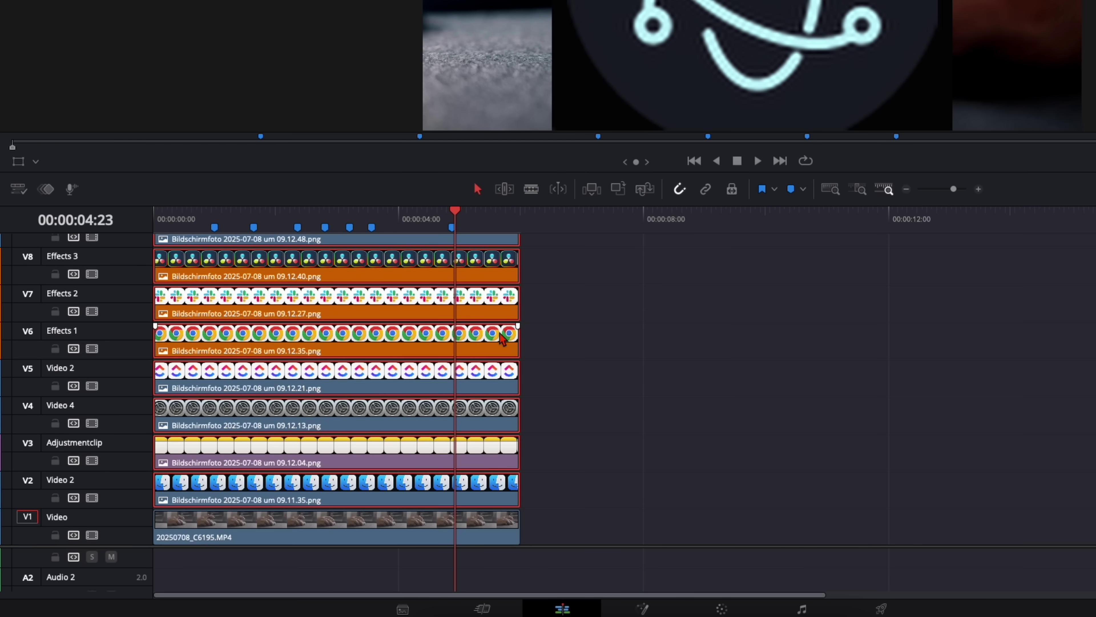
left_click(300, 540)
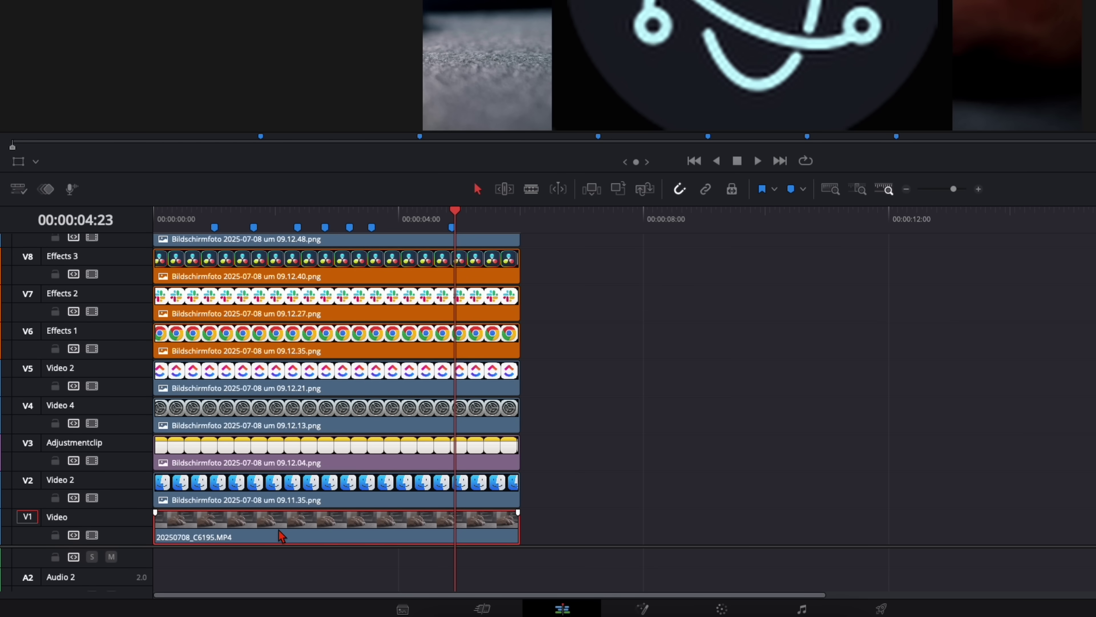
left_click_drag(550, 540, 325, 227)
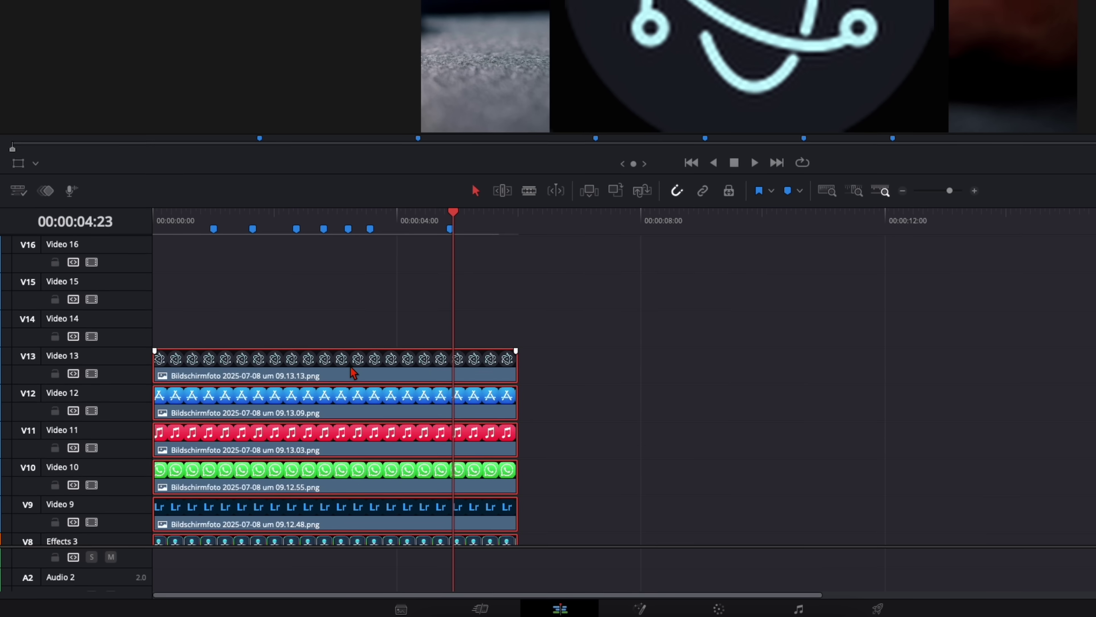
right_click(355, 369)
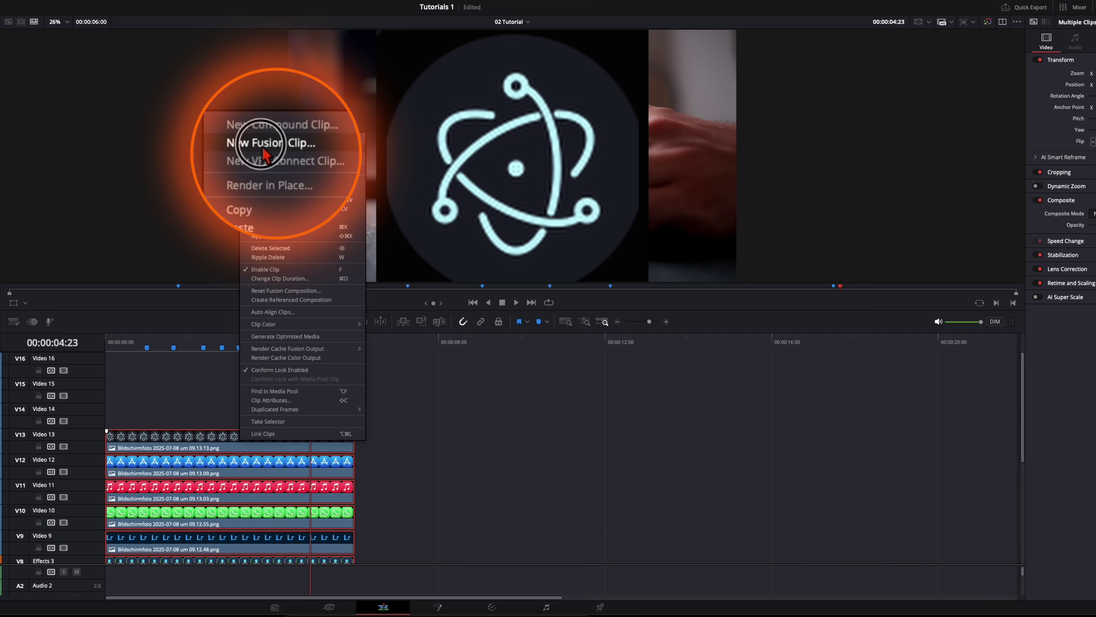
left_click(270, 166)
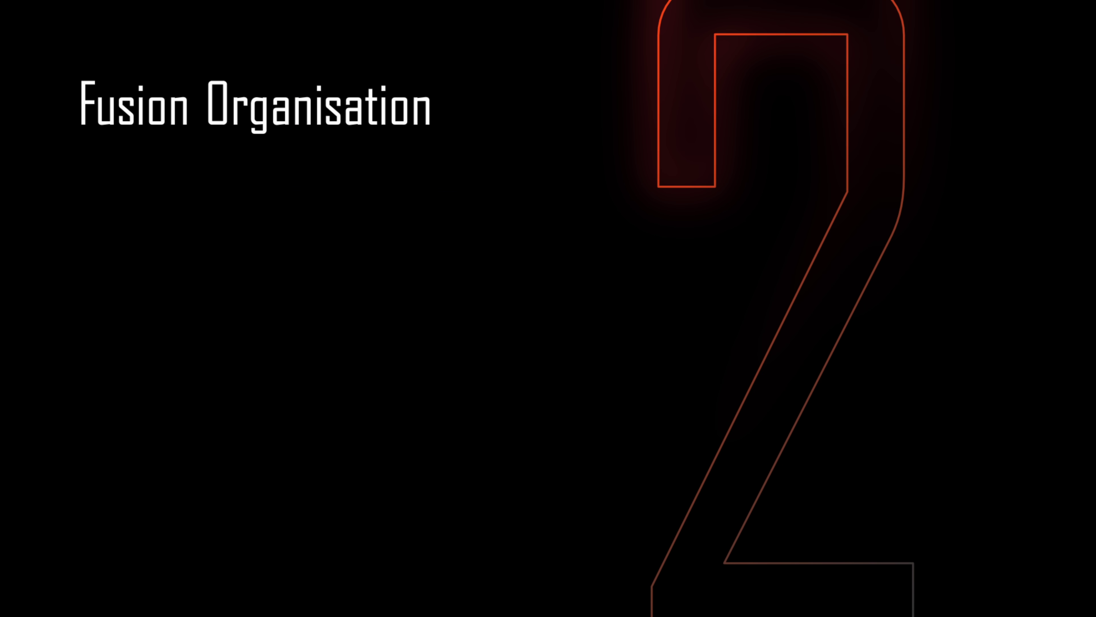
Delete all the Merge nodes and the Background node from the Fusion clip's node graph
left_click(381, 390)
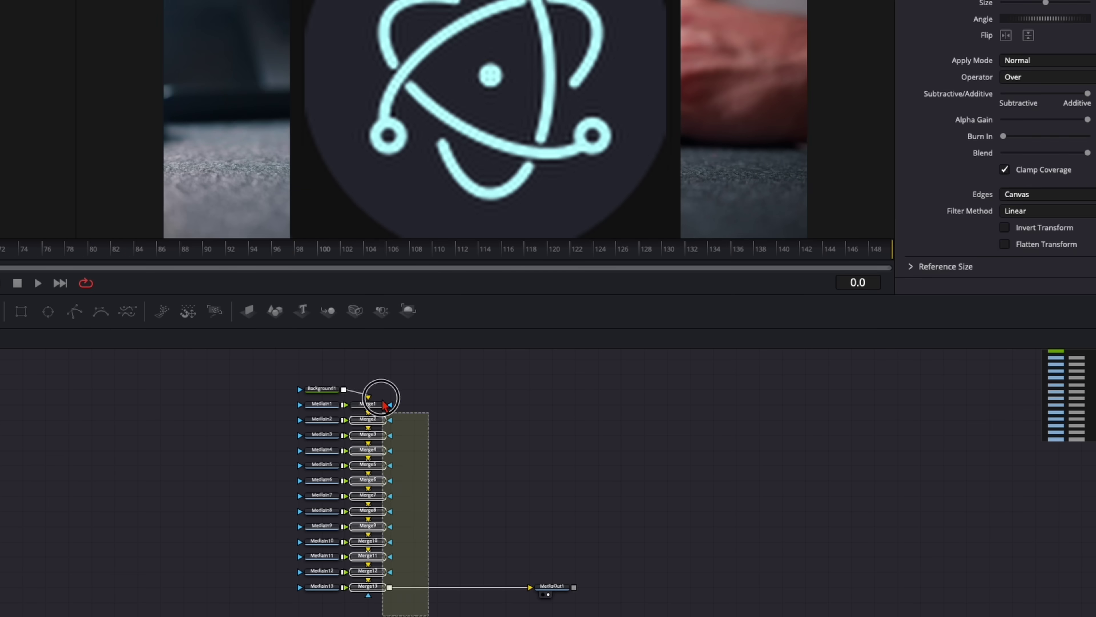
key("Delete")
left_click(337, 397)
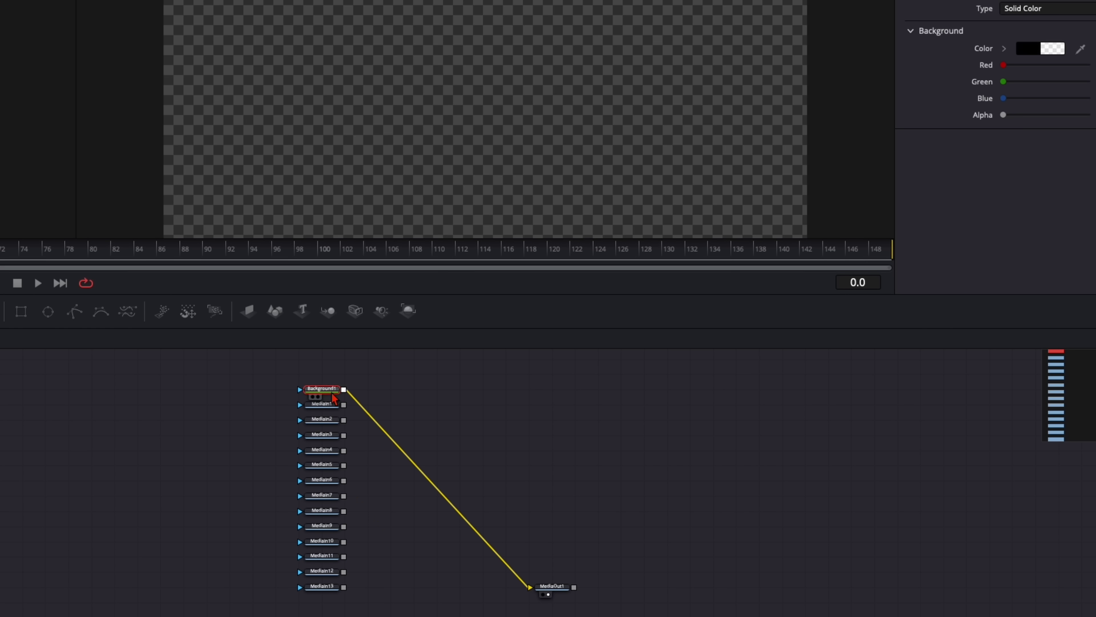
key("Delete")
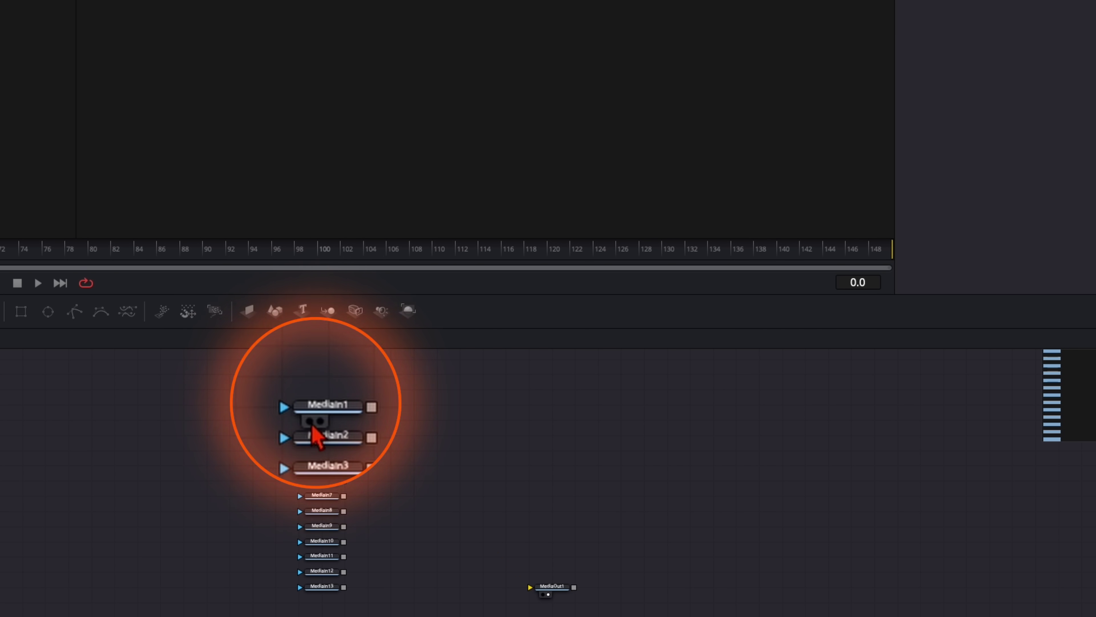
Preview MediaIn1, connect it to MediaOut1, and move the remaining MediaIn nodes into a column above that connection
left_click(315, 426)
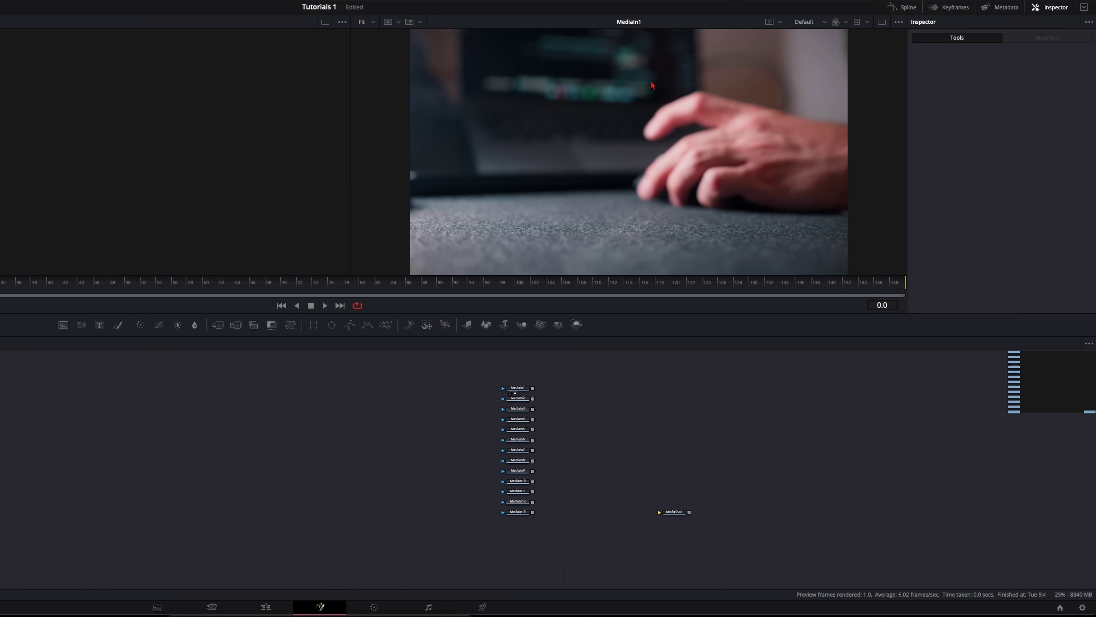
left_click_drag(416, 284, 0, 279)
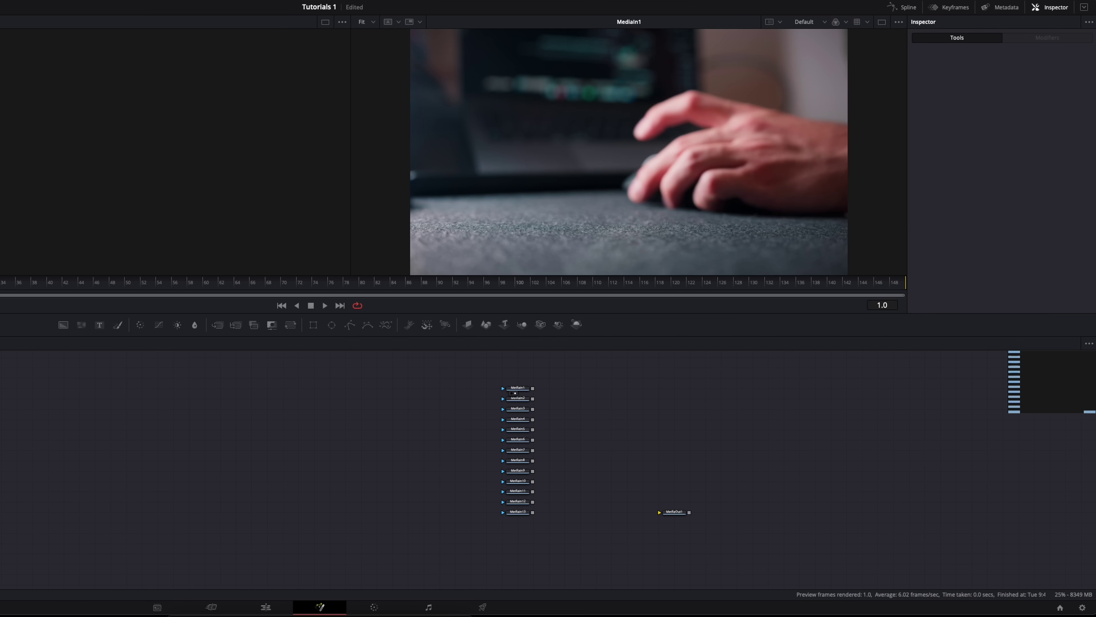
left_click_drag(519, 395, 676, 521)
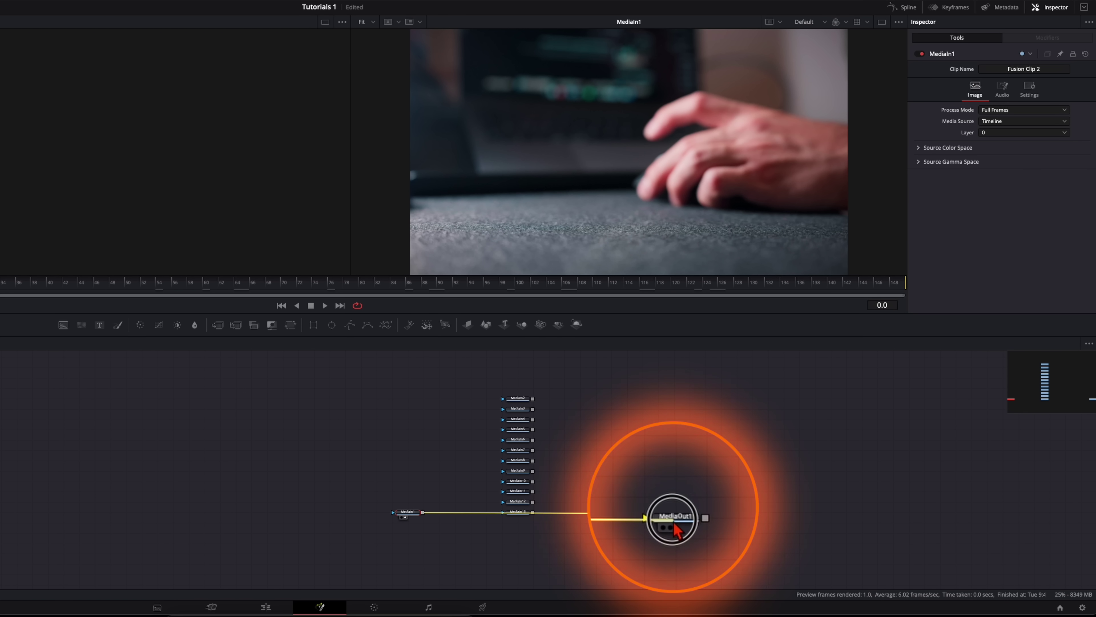
left_click_drag(494, 388, 461, 488)
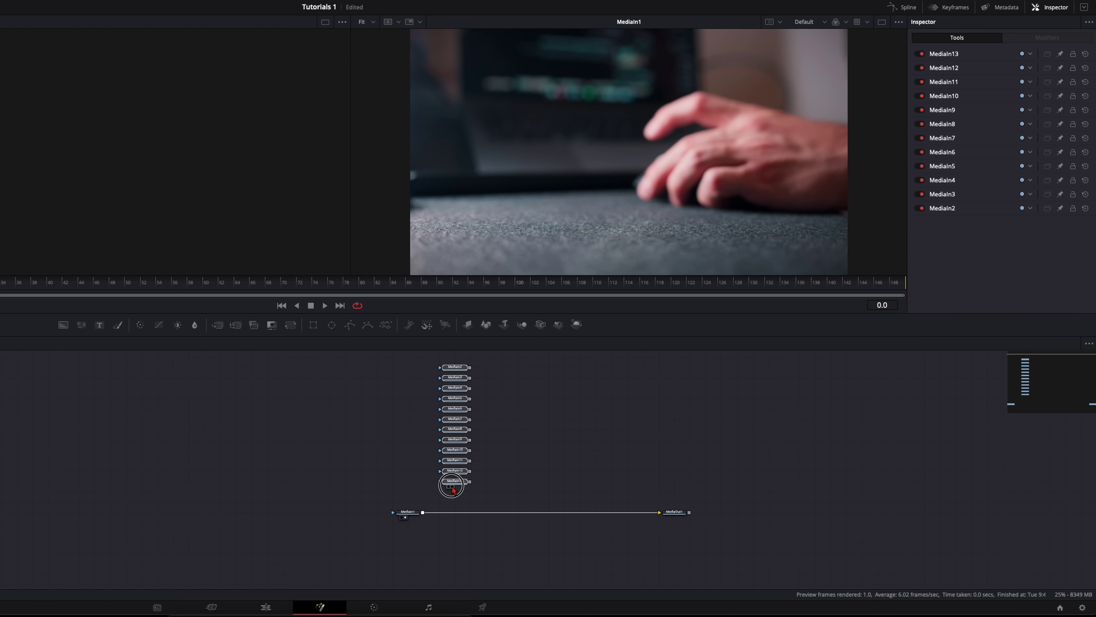
left_click(533, 480)
scroll(484, 471, "right", 2)
scroll(485, 470, "left", 3)
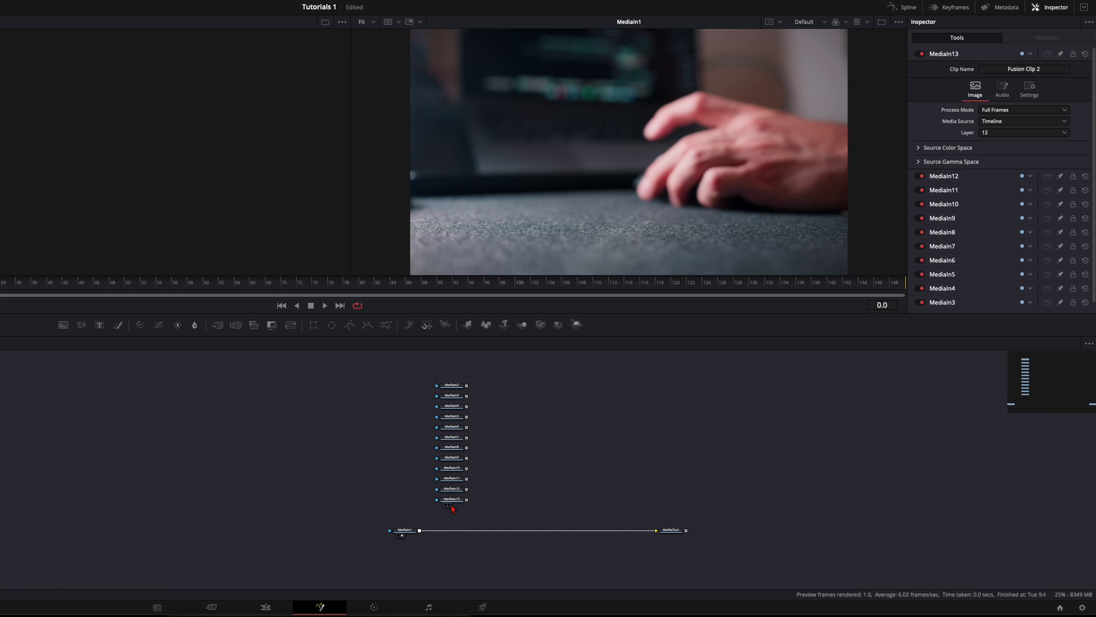
Preview the icon nodes from MediaIn13 to MediaIn8 one after another in the viewer
left_click(449, 505)
left_click(449, 494)
left_click(449, 483)
left_click(449, 472)
left_click(449, 462)
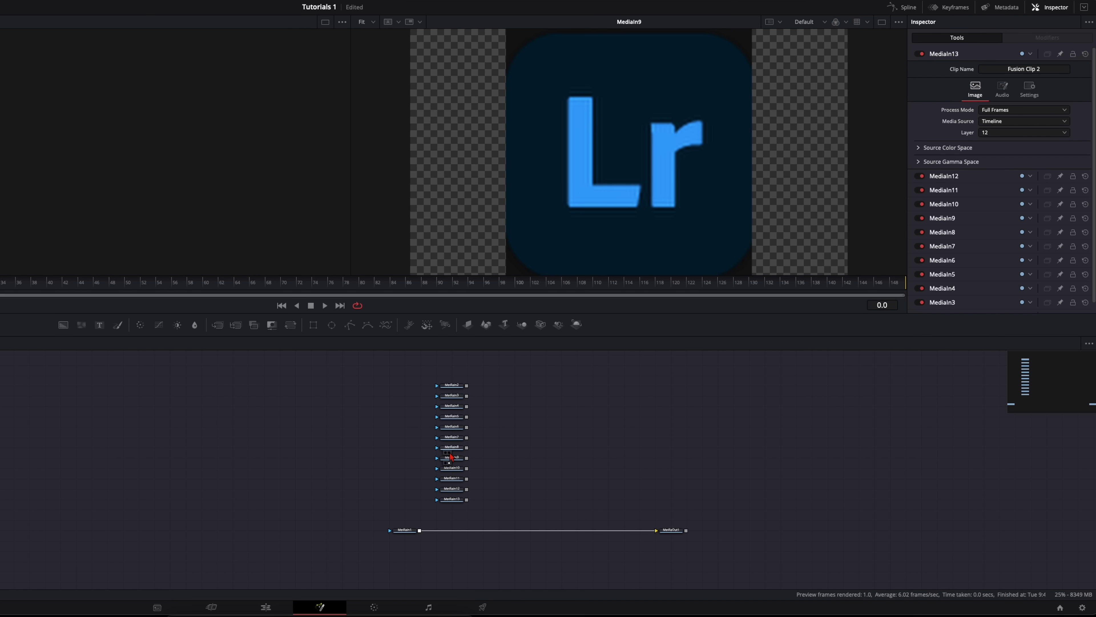
left_click(448, 452)
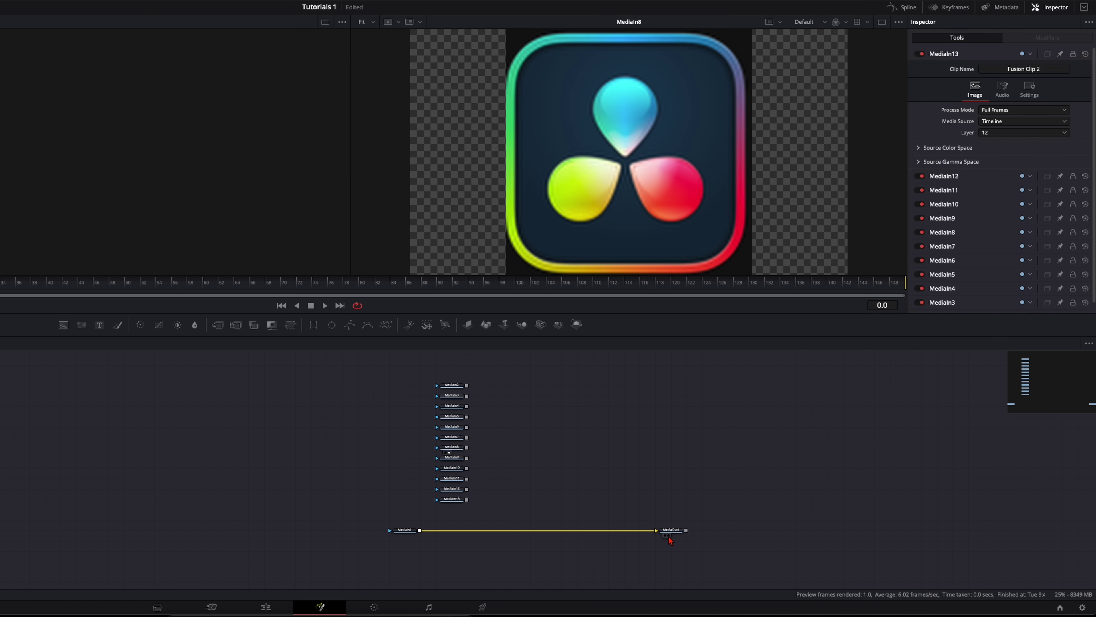
Display MediaOut1 at frame 83 and merge a new Background node over the hand footage
left_click(668, 536)
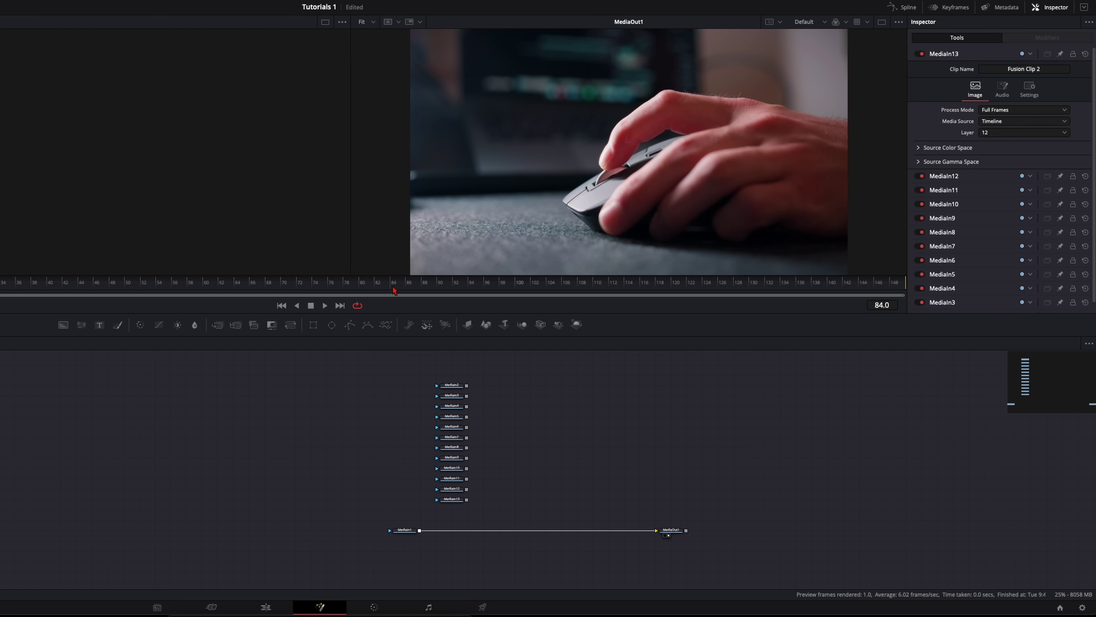
left_click_drag(343, 286, 383, 286)
left_click_drag(64, 325, 421, 530)
left_click_drag(561, 530, 592, 531)
left_click_drag(567, 462, 598, 482)
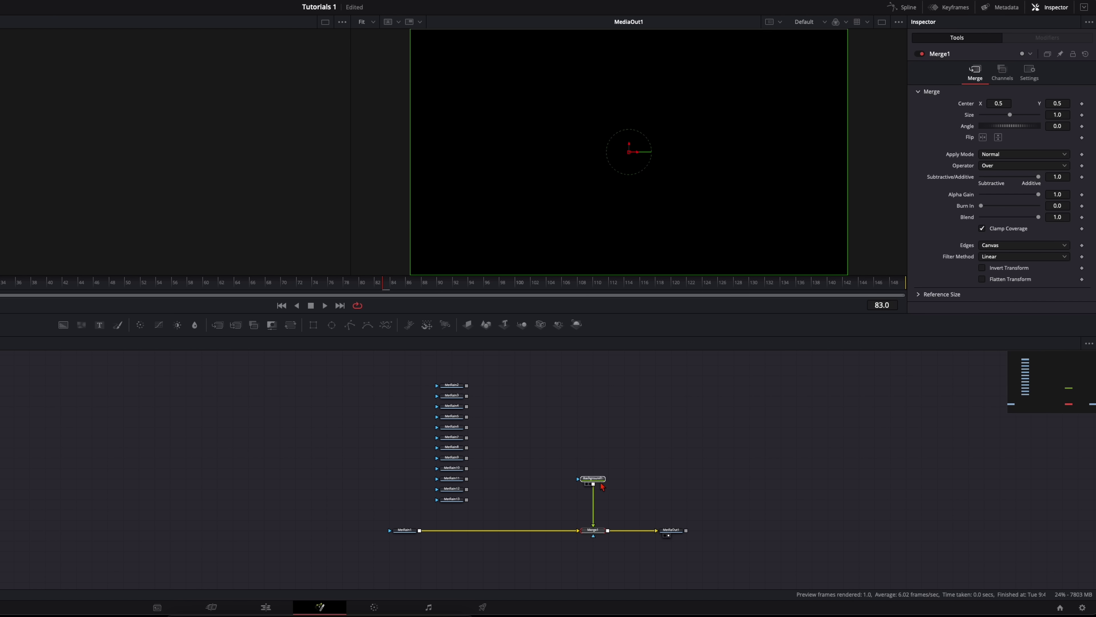
Mask the Background node with an Ellipse and lower the background's alpha to a semi-transparent black
left_click_drag(333, 326, 599, 498)
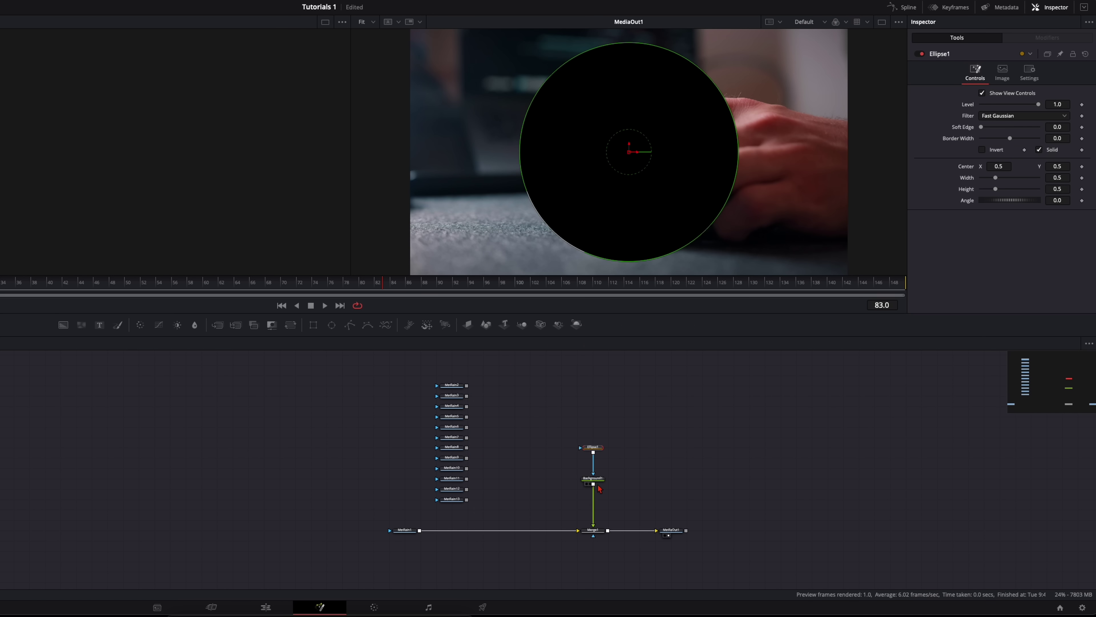
left_click(600, 486)
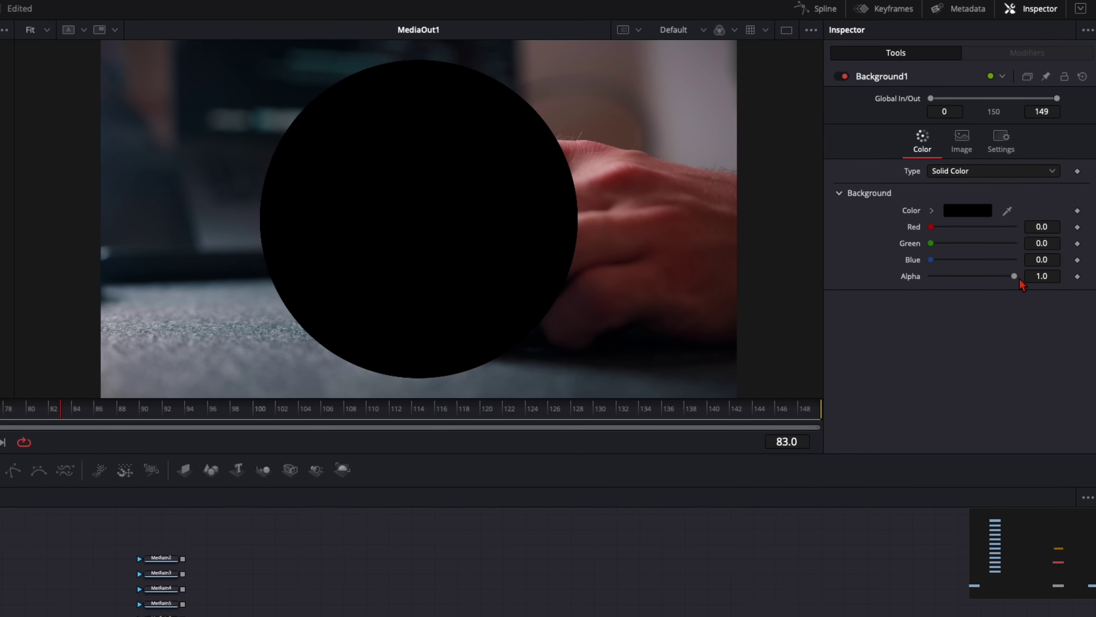
left_click_drag(1038, 191, 1012, 196)
left_click_drag(975, 284, 971, 284)
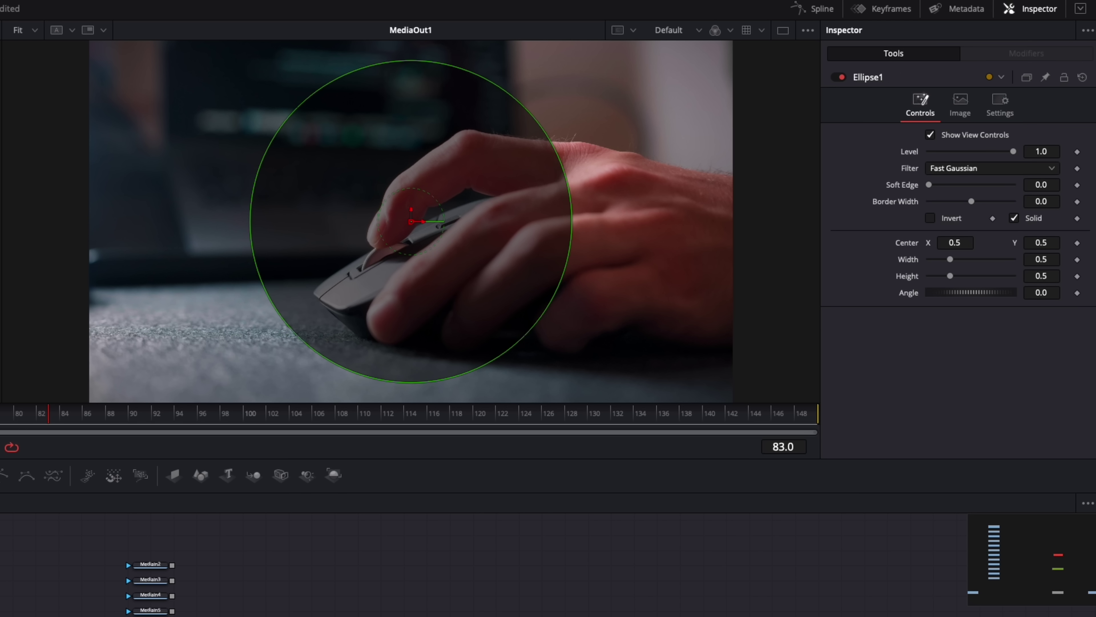
Center the ellipse mask near the mouse's scroll wheel at about X 0.472, Y 0.373 and make the circle slightly smaller
left_click_drag(412, 225, 385, 271)
scroll(391, 270, "up", 3)
scroll(393, 272, "down", 3)
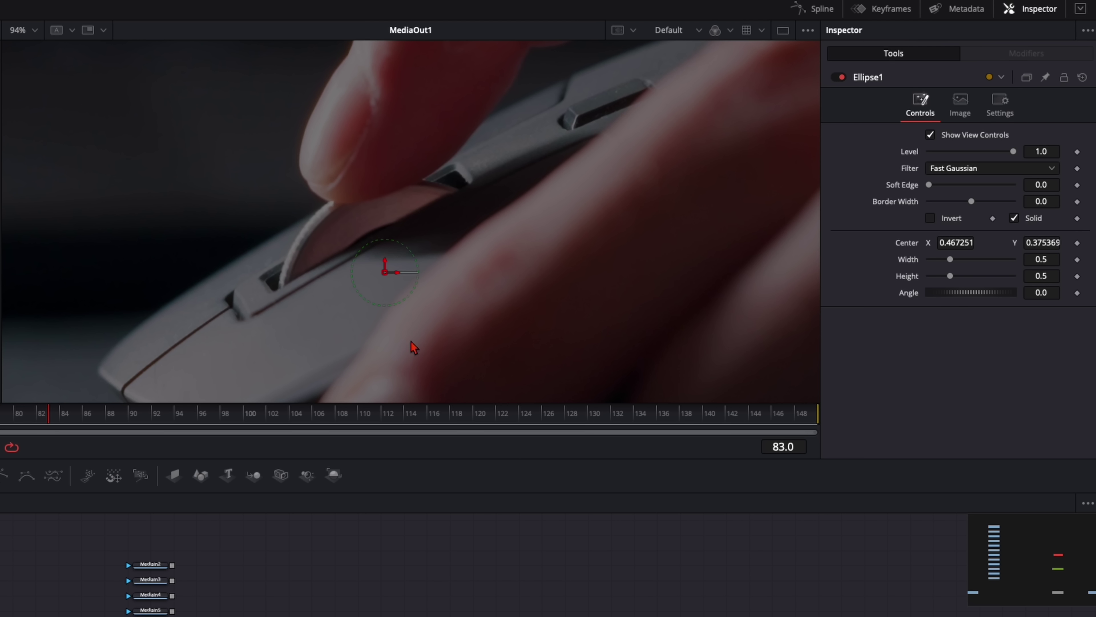
left_click_drag(386, 273, 395, 278)
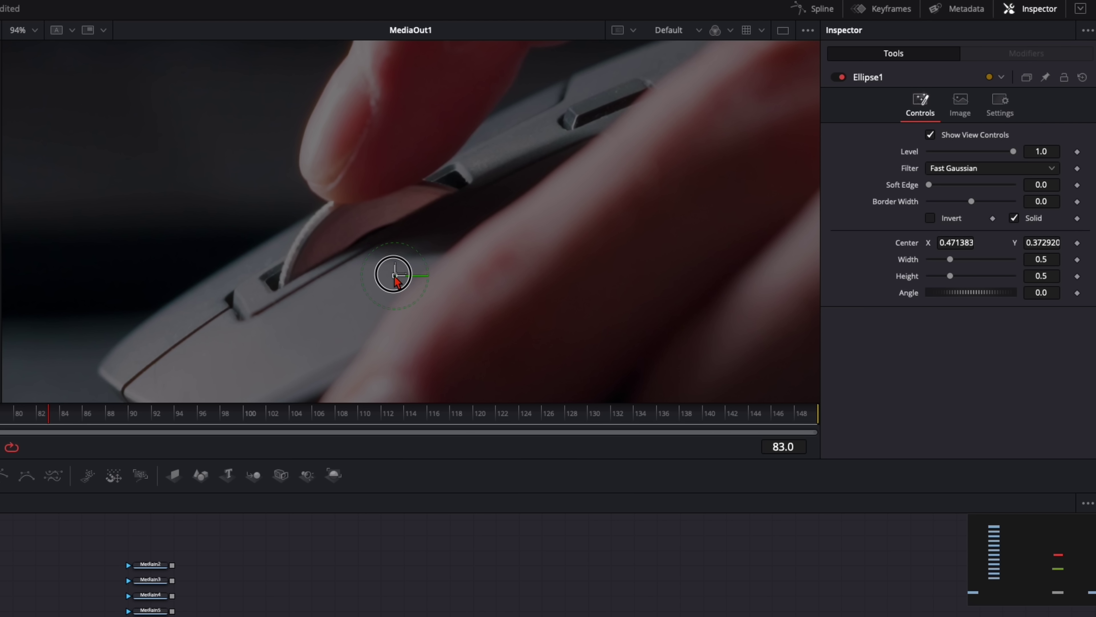
scroll(454, 285, "down", 6)
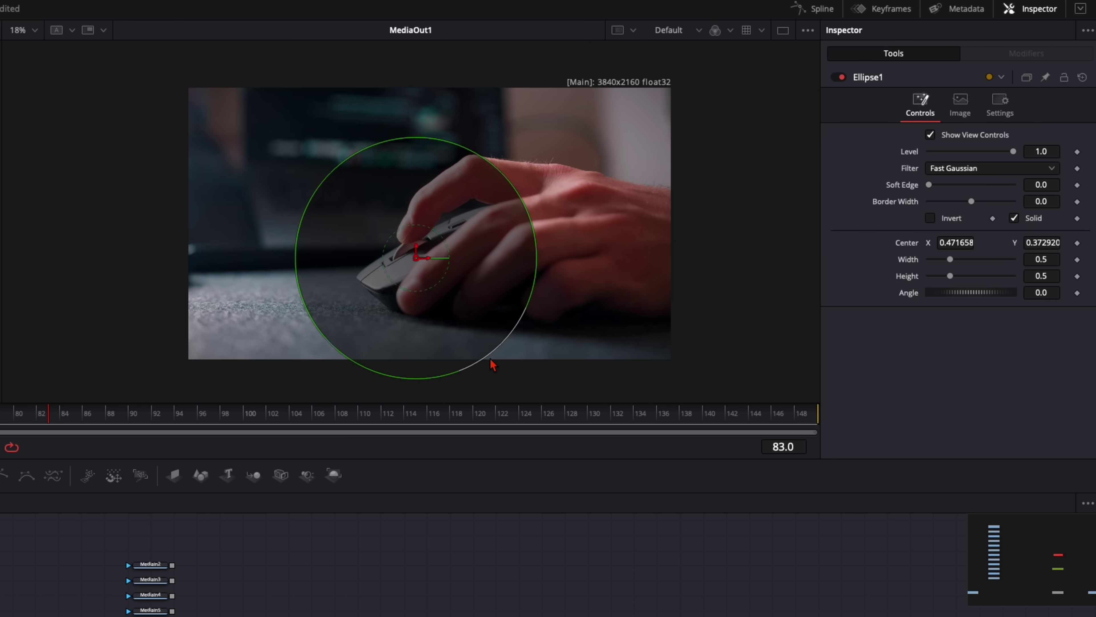
left_click_drag(490, 358, 479, 346)
left_click_drag(456, 320, 498, 353)
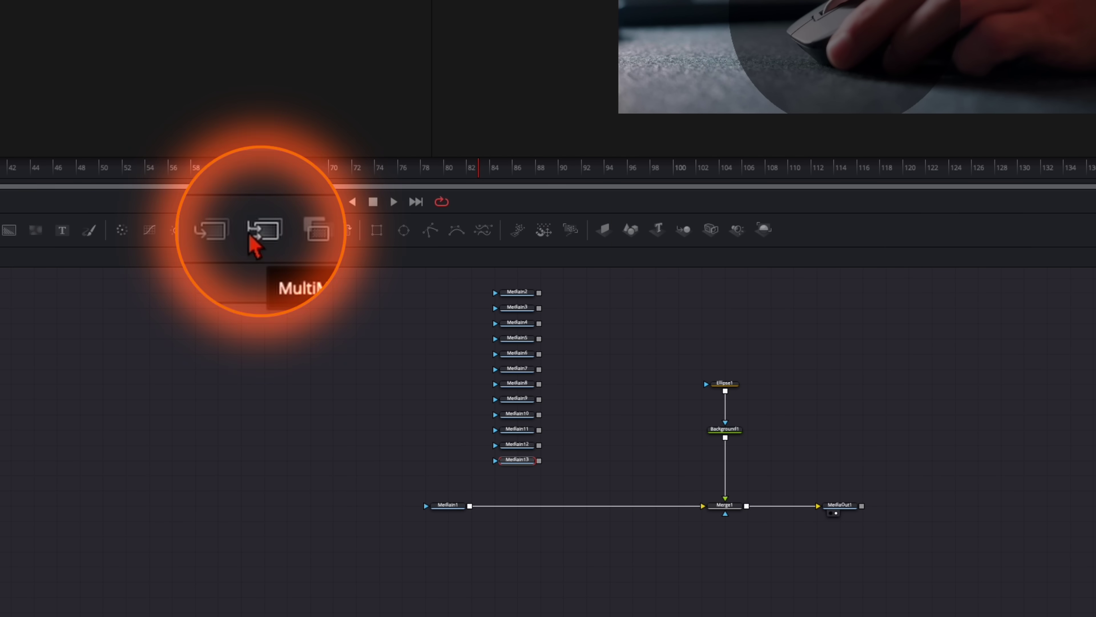
Feed MediaIn13 into a new MultiMerge node, merge it over MediaIn1 before Merge1, and move the icon nodes farther away from it
left_click_drag(248, 239, 632, 460)
left_click_drag(539, 460, 472, 512)
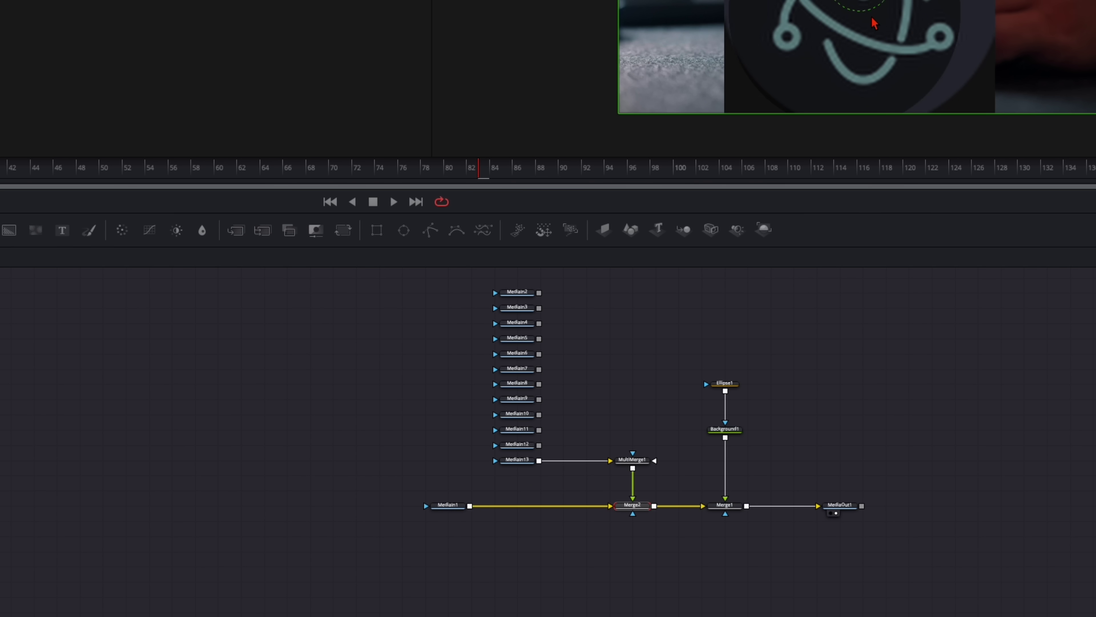
left_click_drag(501, 274, 536, 457)
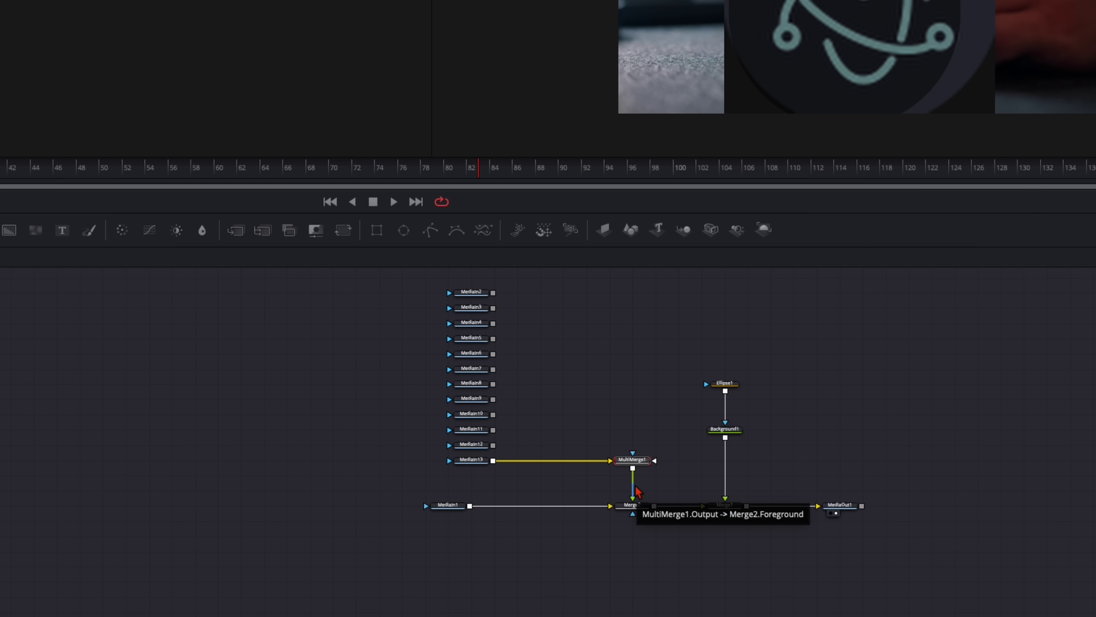
left_click(584, 424)
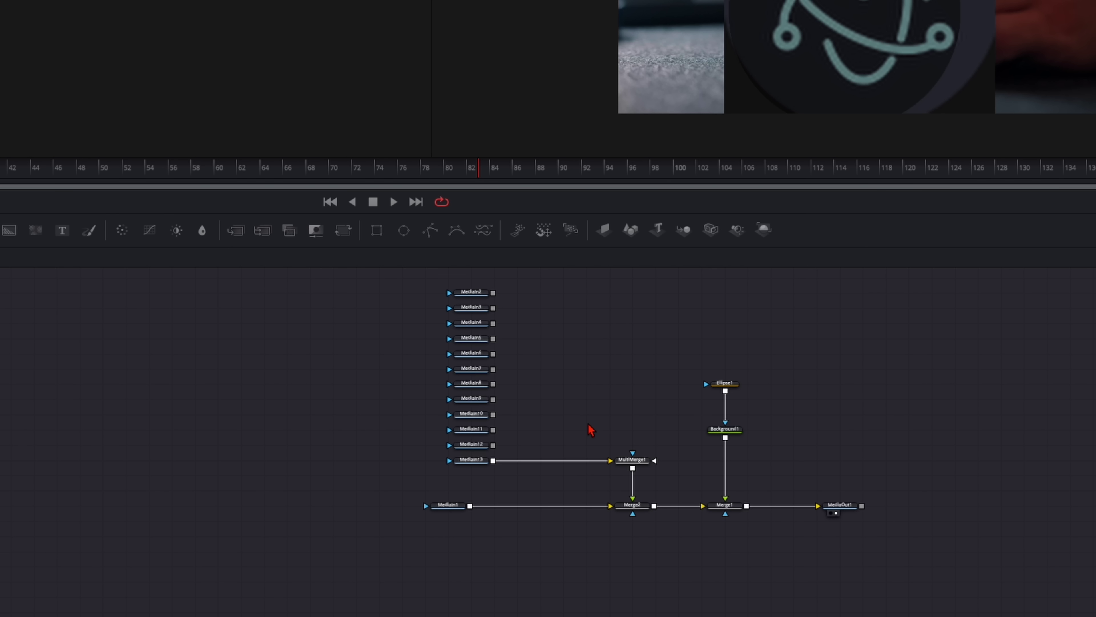
Set the apply mode of Merge2 to Lighten
scroll(586, 427, "up", 1)
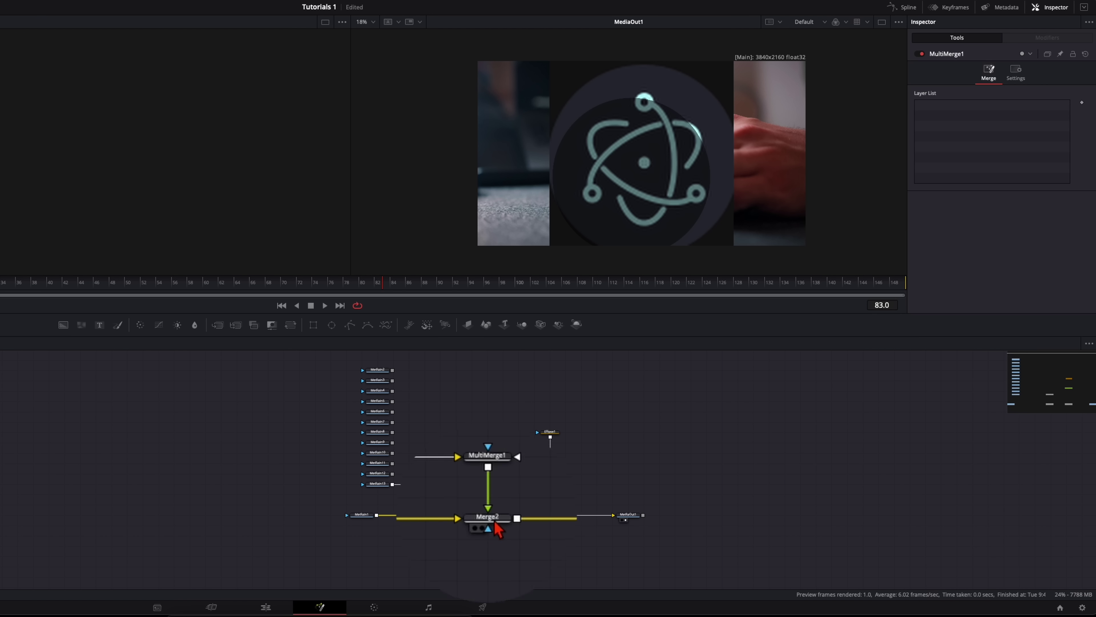
left_click(486, 515)
left_click(993, 168)
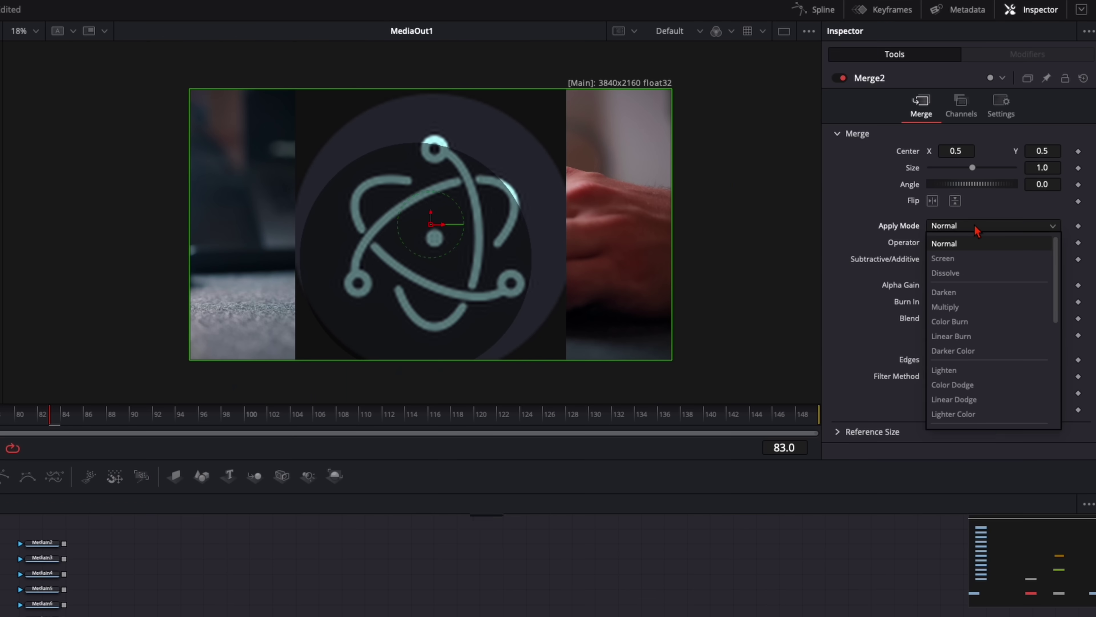
left_click(979, 383)
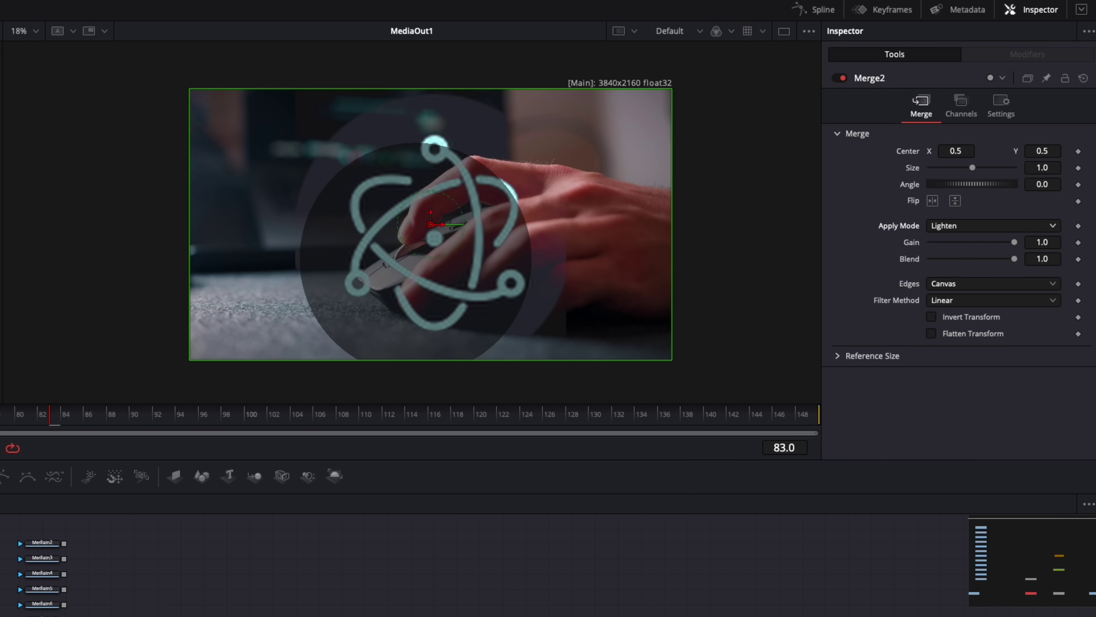
Add a Transform node after MediaIn13 and set its size to 0.15
left_click(374, 485)
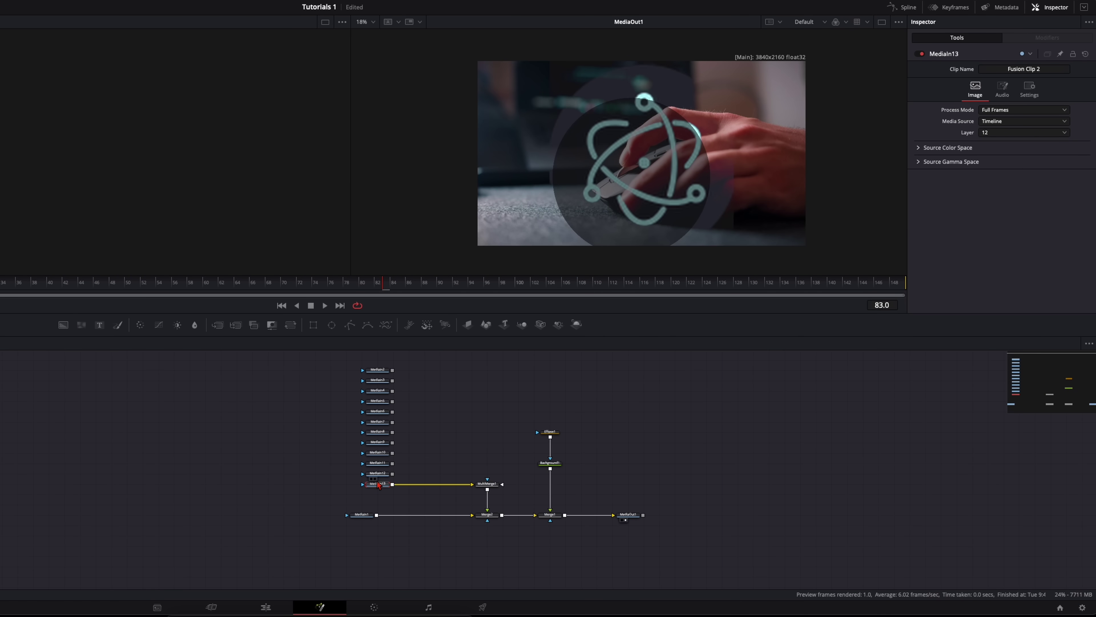
key("shift+space")
type("transform")
key("Return")
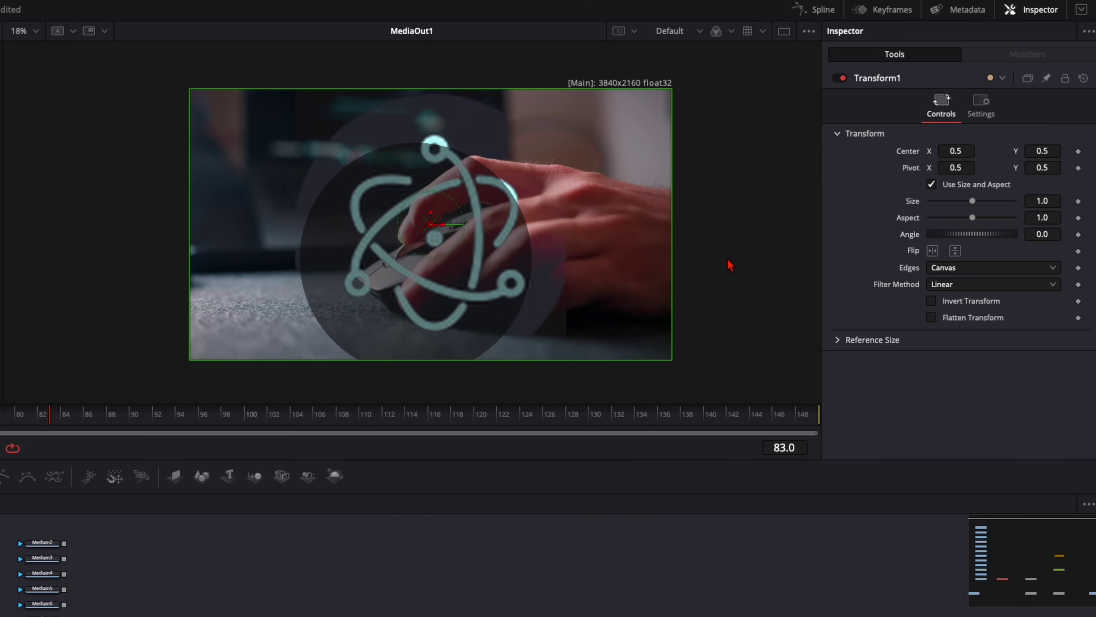
left_click(1040, 201)
key("Tab")
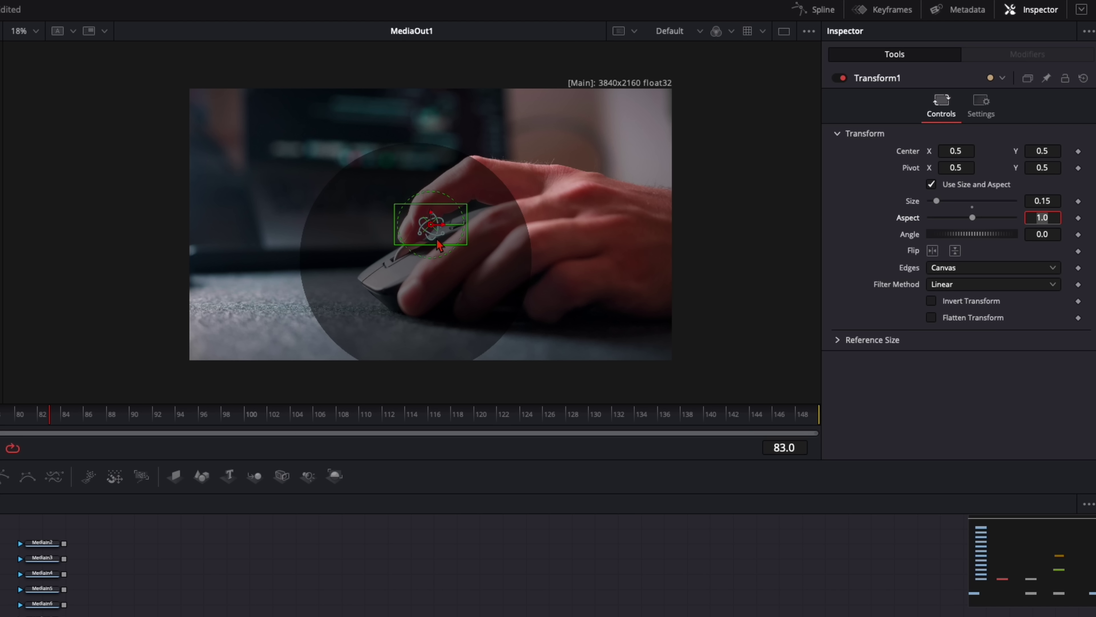
Move the scaled icon just above the dark circle, with its center at about X 0.467, Y 0.876
scroll(431, 225, "up", 5)
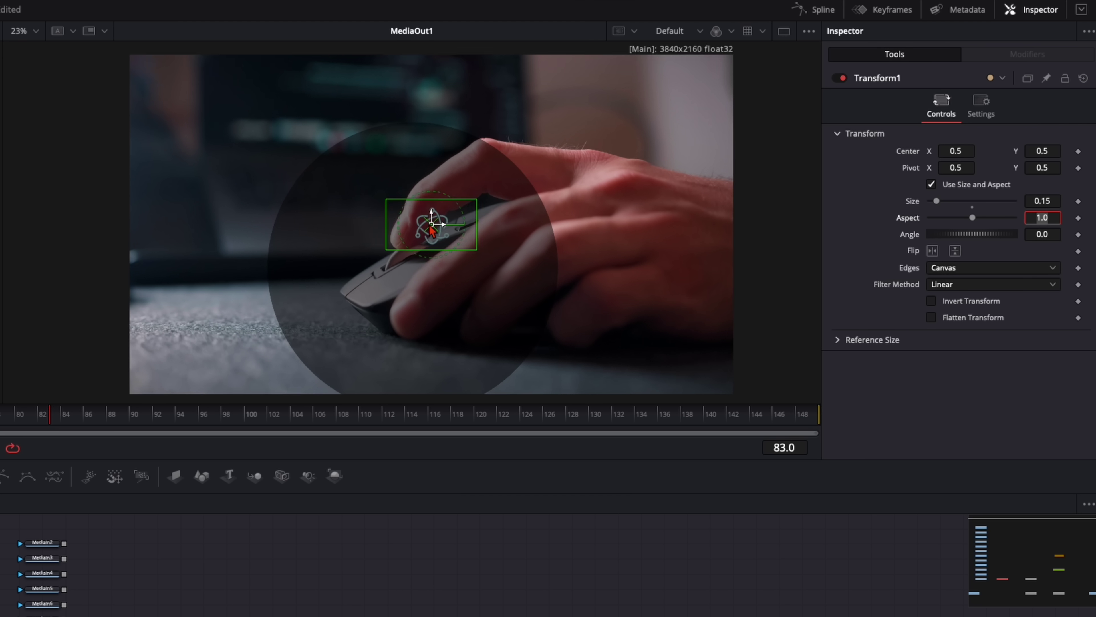
left_click_drag(428, 224, 385, 170)
scroll(382, 209, "up", 4)
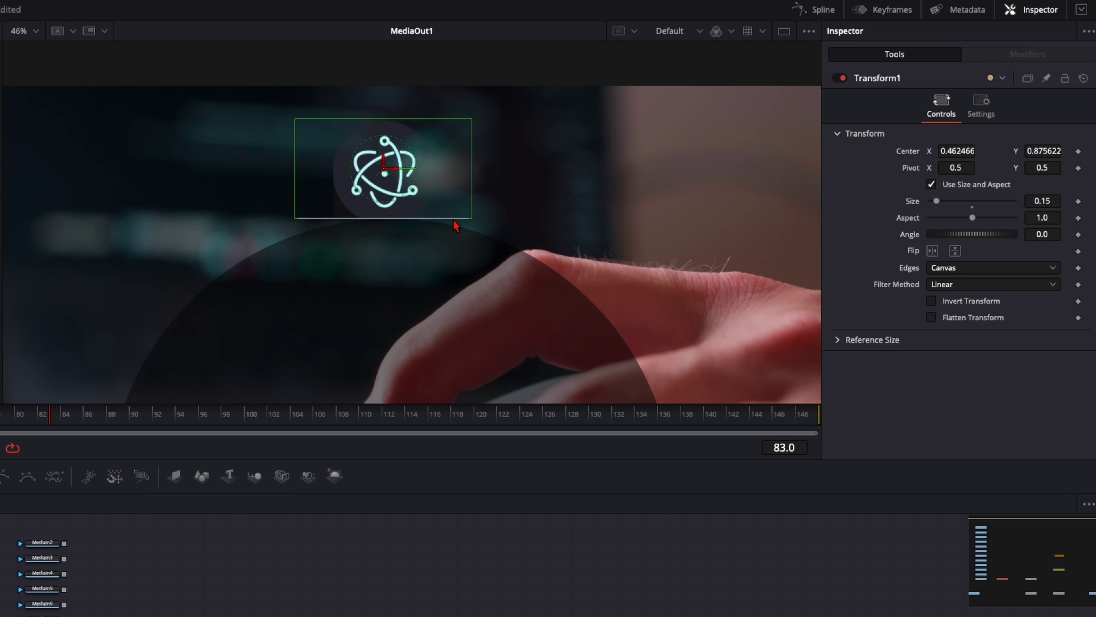
left_click_drag(397, 169, 401, 169)
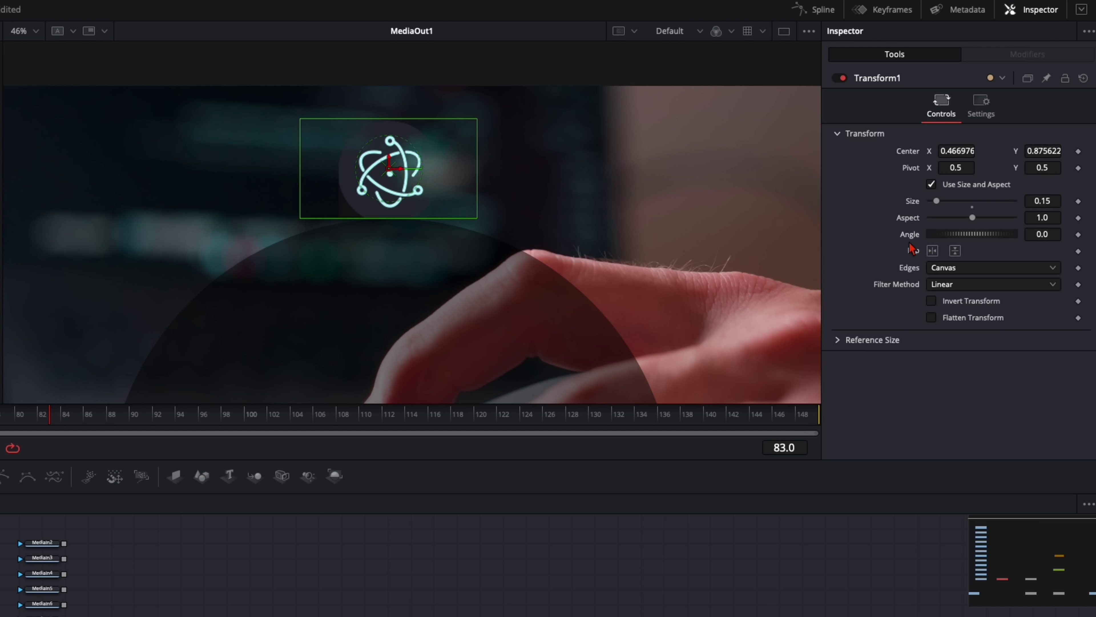
Nudge the icon slightly down toward the dark circle's upper edge, with its center Y at about 0.8746
left_click_drag(387, 160, 387, 160)
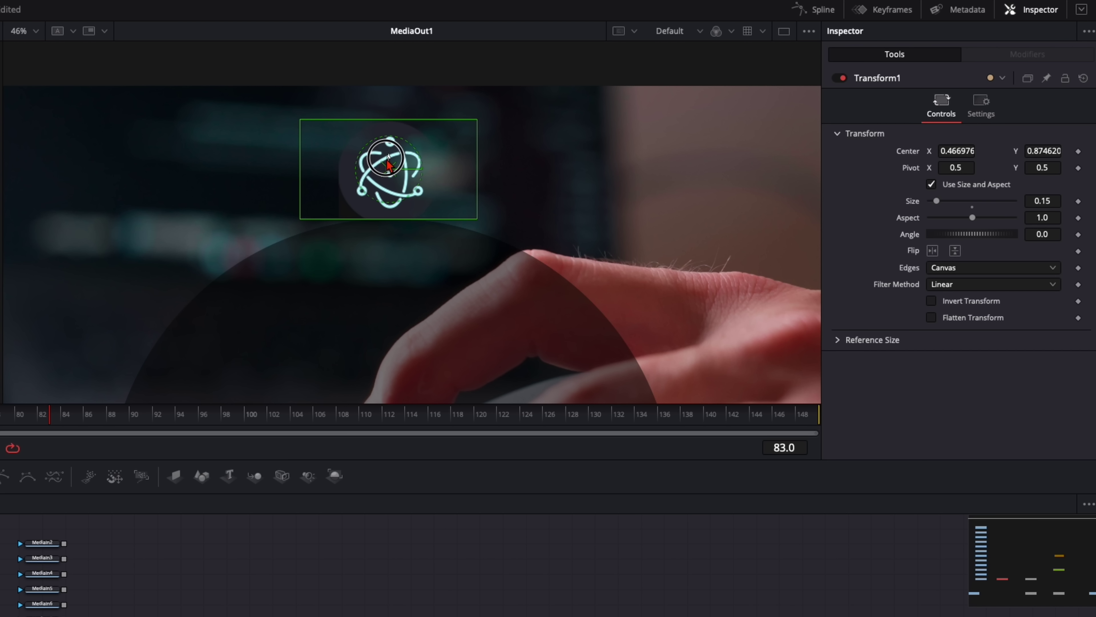
scroll(391, 228, "up", 5)
scroll(387, 221, "up", 1)
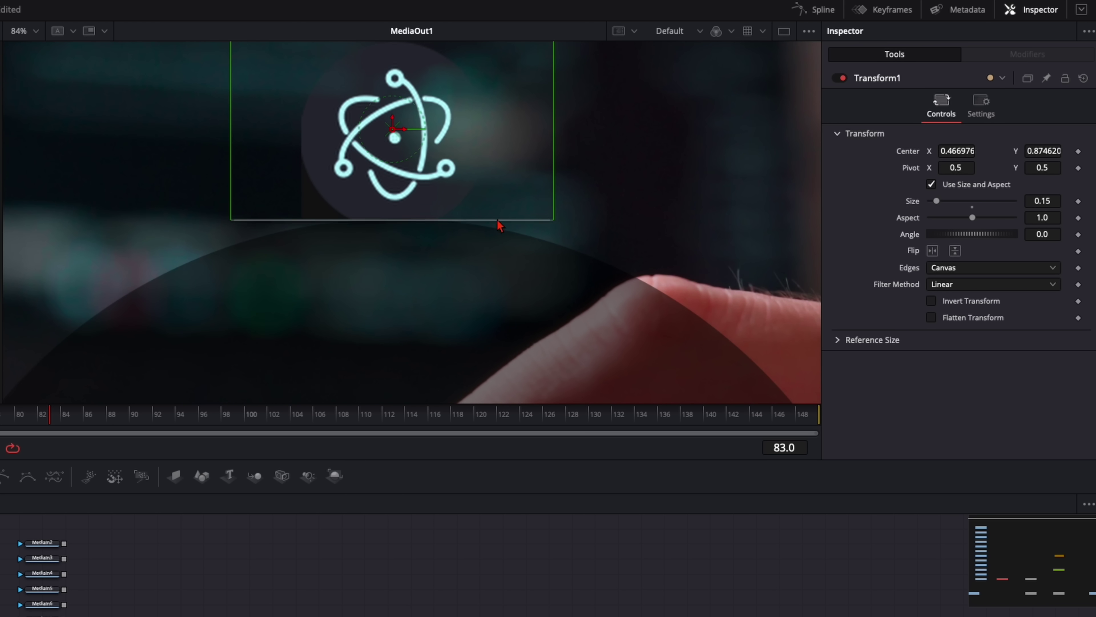
scroll(454, 223, "down", 10)
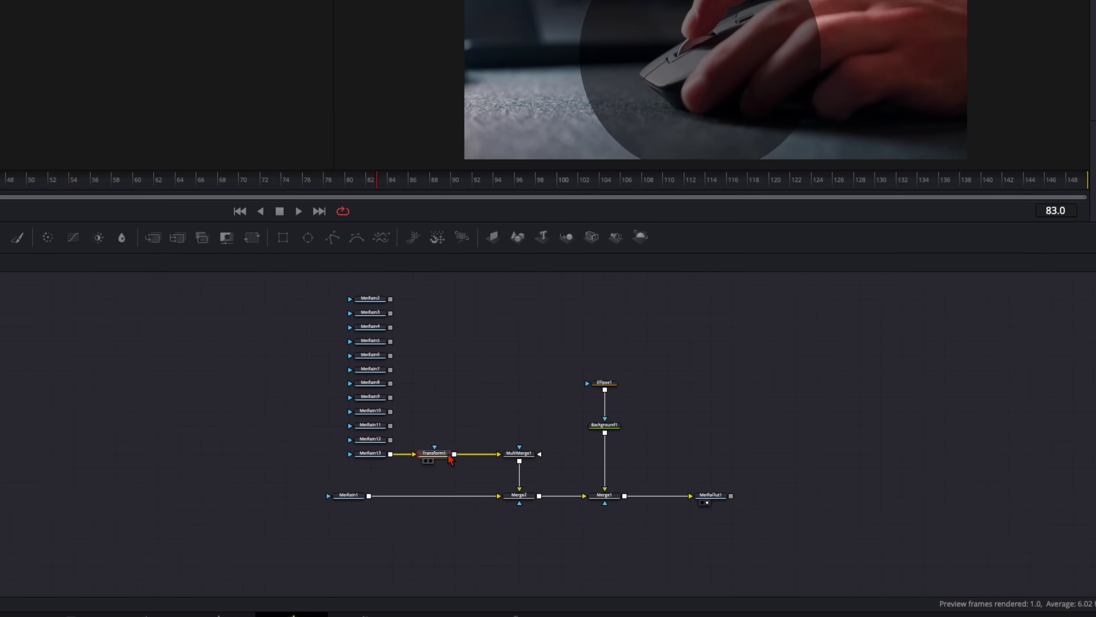
Move the Transform1 node closer to MultiMerge1 and insert a Soft Glow node between MediaIn13 and Transform1
left_click_drag(425, 483, 455, 483)
left_click(371, 446)
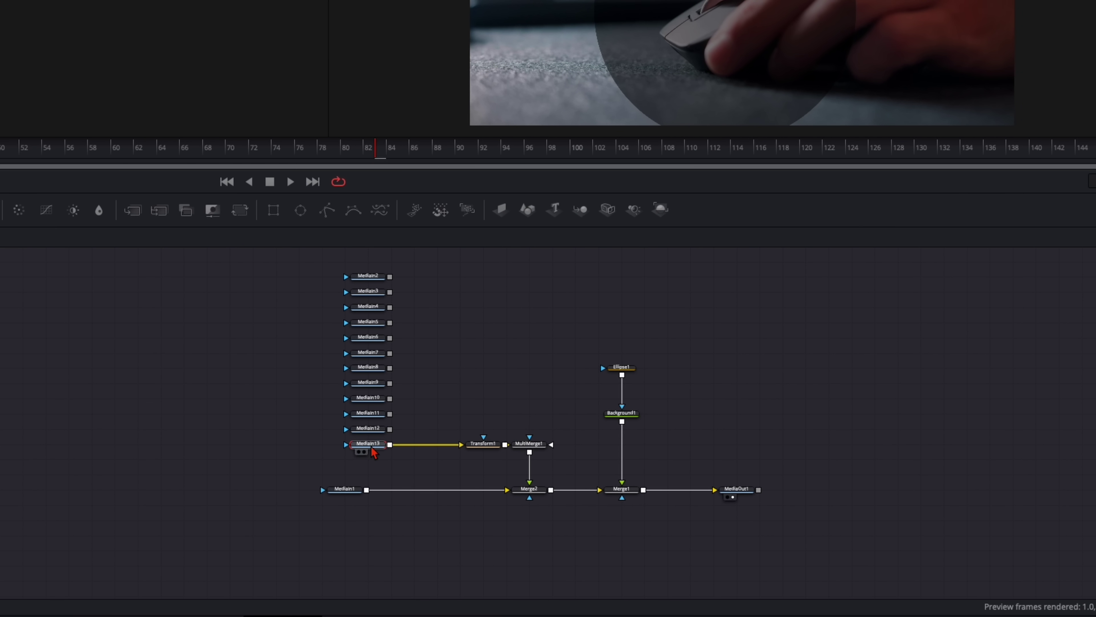
key("shift+space")
type("soft")
key("Return")
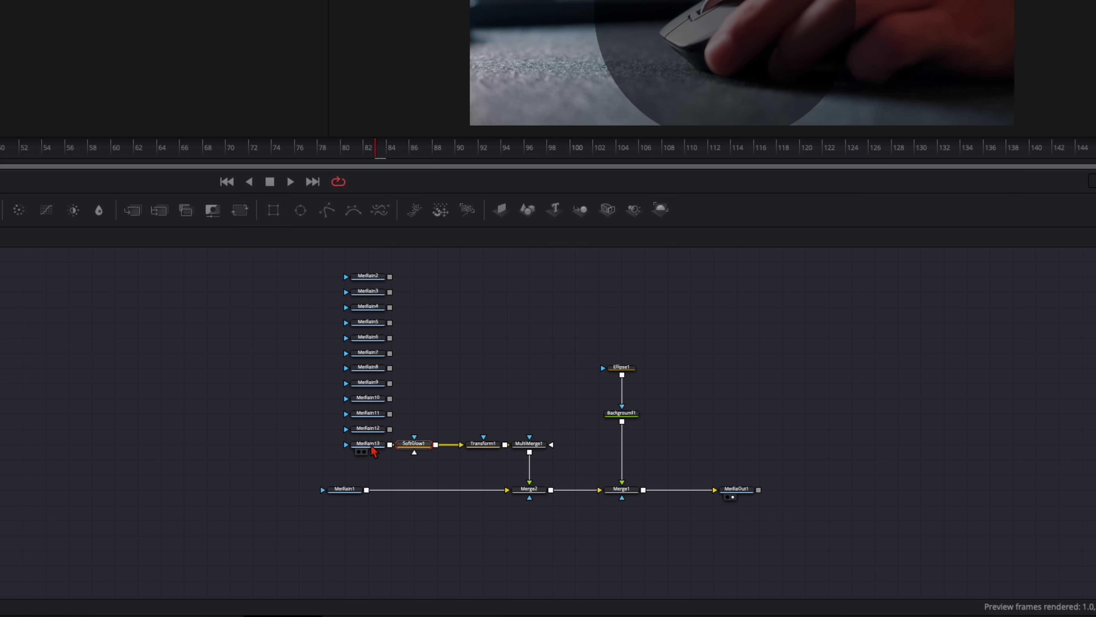
Set the soft glow's gain to 0.5 and glow size to 50, and compare the icon with the glow off and on
left_click(991, 125)
left_click(991, 126)
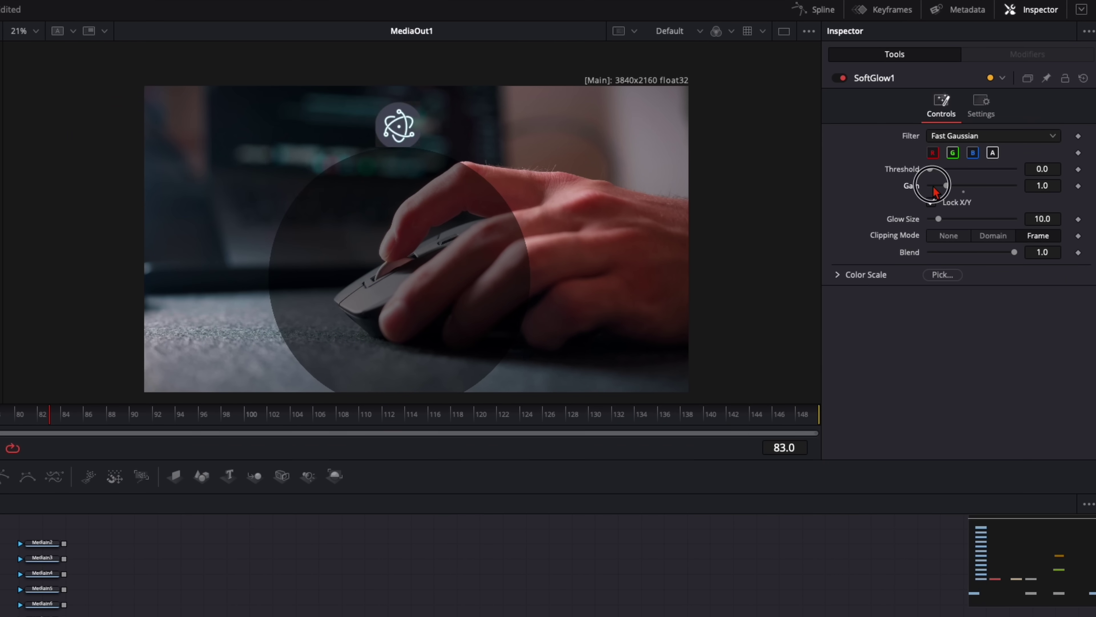
left_click(934, 191)
left_click(986, 220)
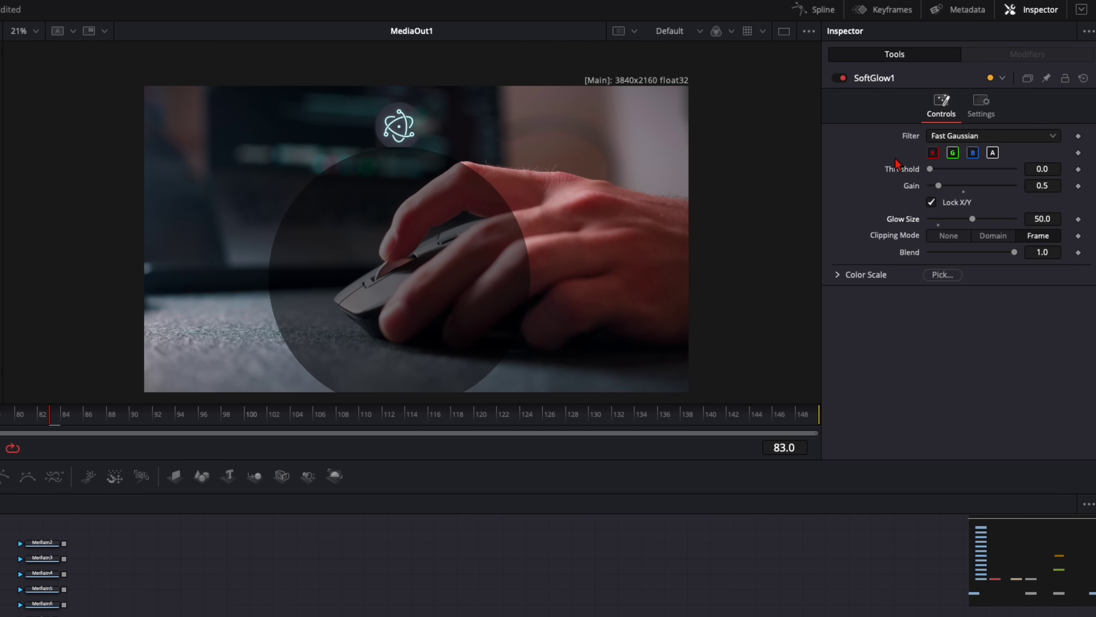
left_click(843, 80)
left_click(843, 79)
left_click(843, 79)
left_click(842, 79)
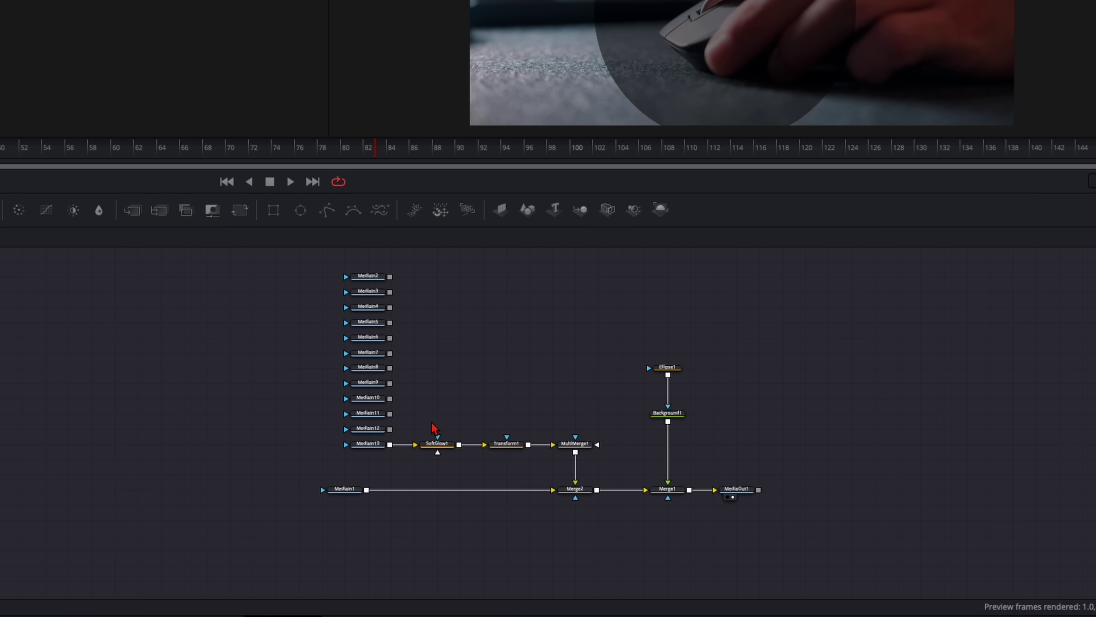
Select the SoftGlow1 and Transform1 nodes together in the node graph
left_click(422, 474)
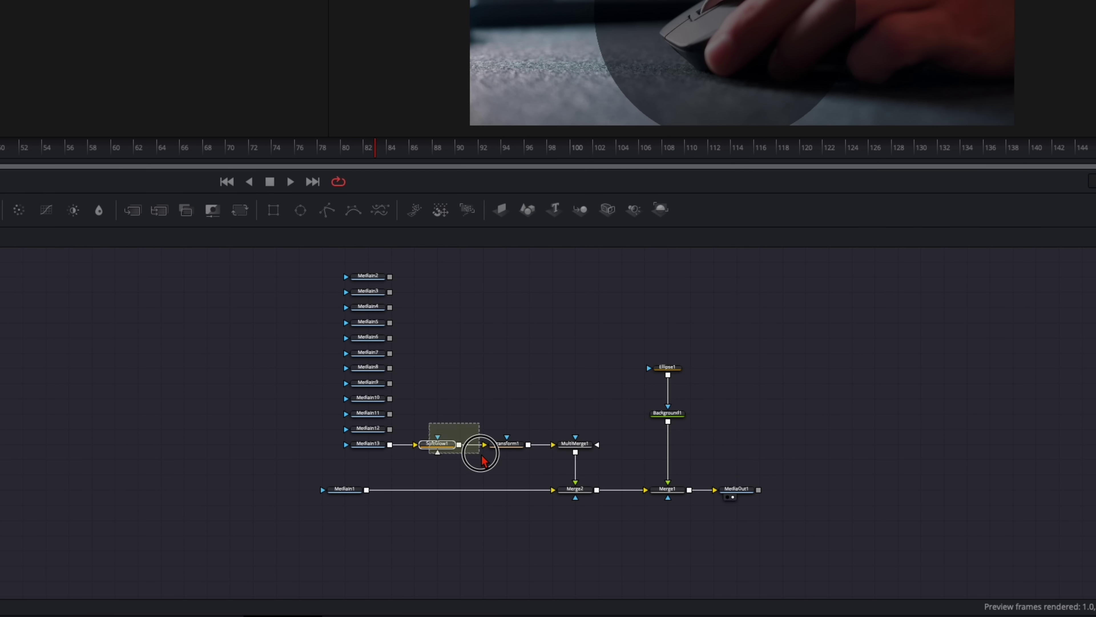
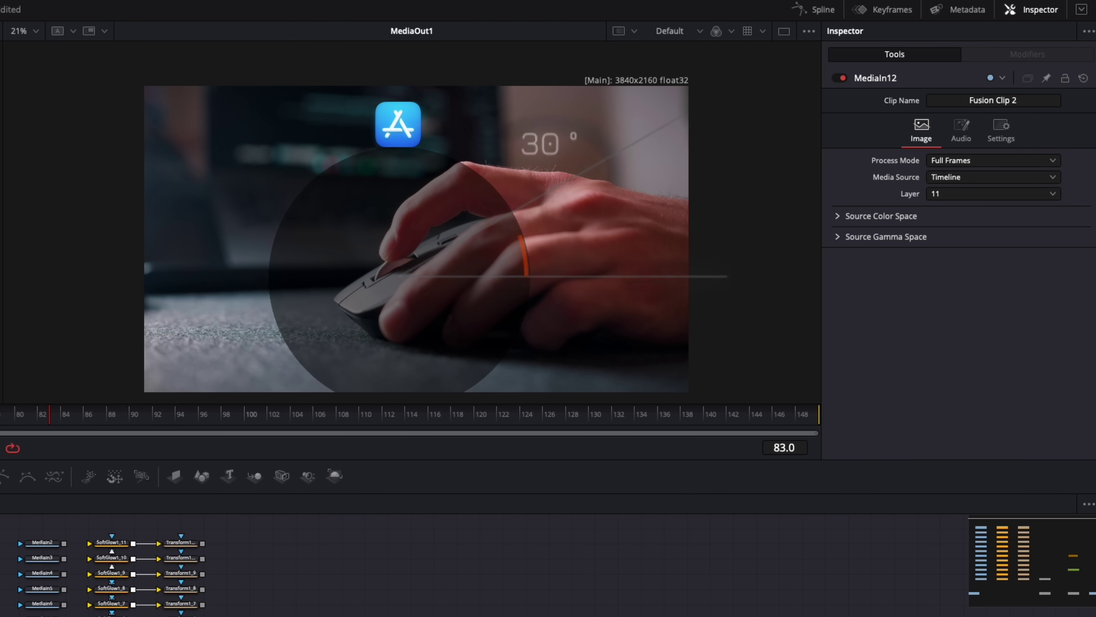
Set the App Store icon's angle to 30 and place it along the circle's upper-left edge, centered at about 0.326, 0.804
left_click(398, 124)
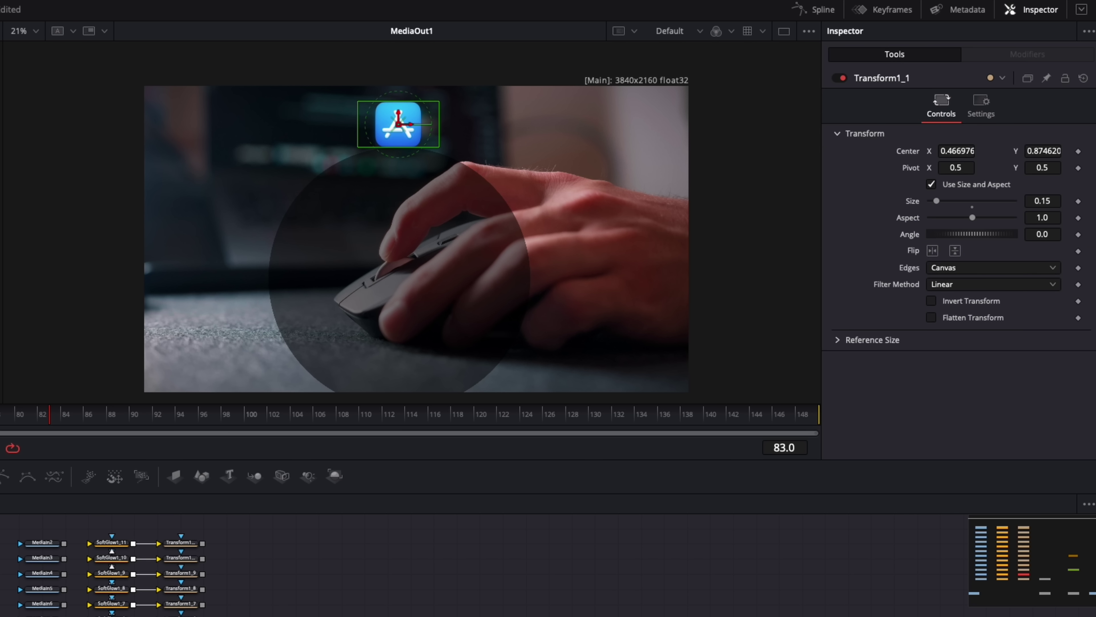
left_click(1049, 234)
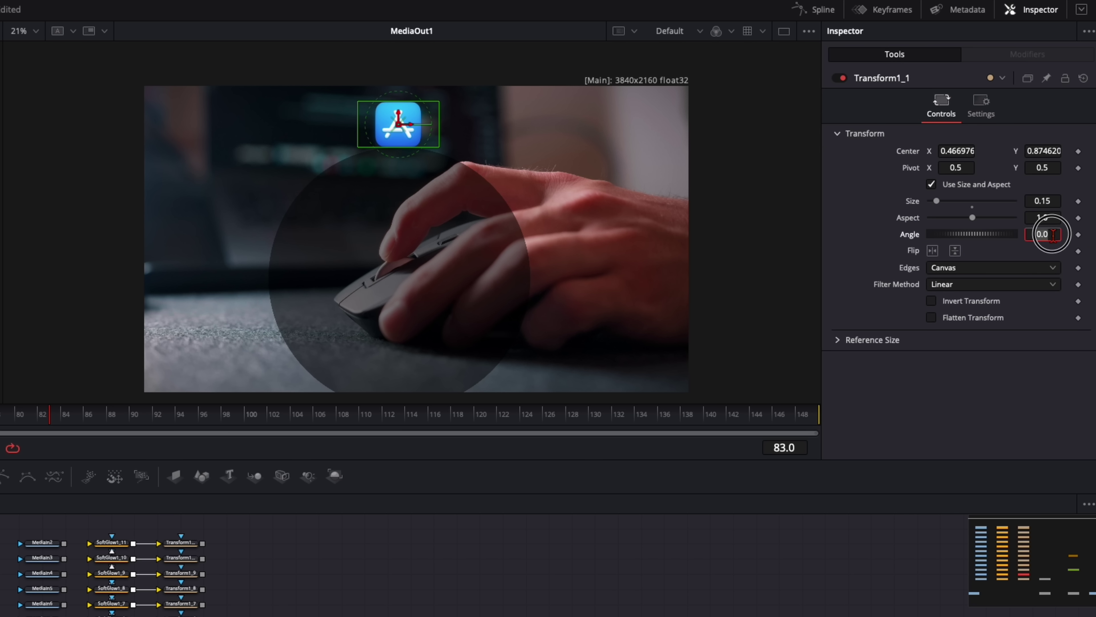
type("30")
key("Return")
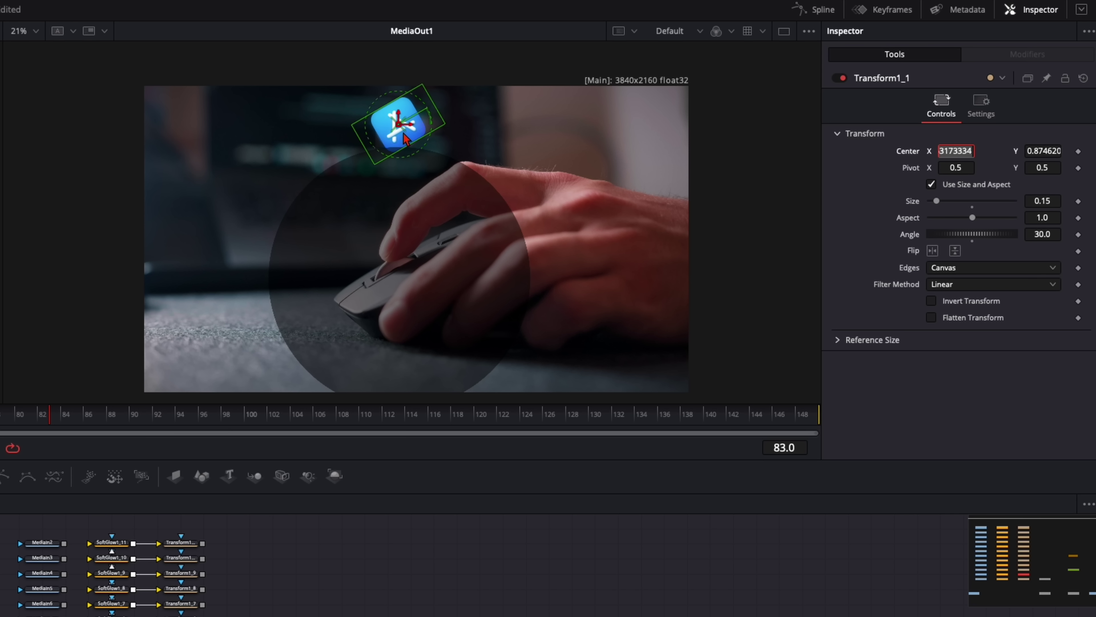
left_click_drag(404, 135, 283, 139)
scroll(289, 159, "up", 5)
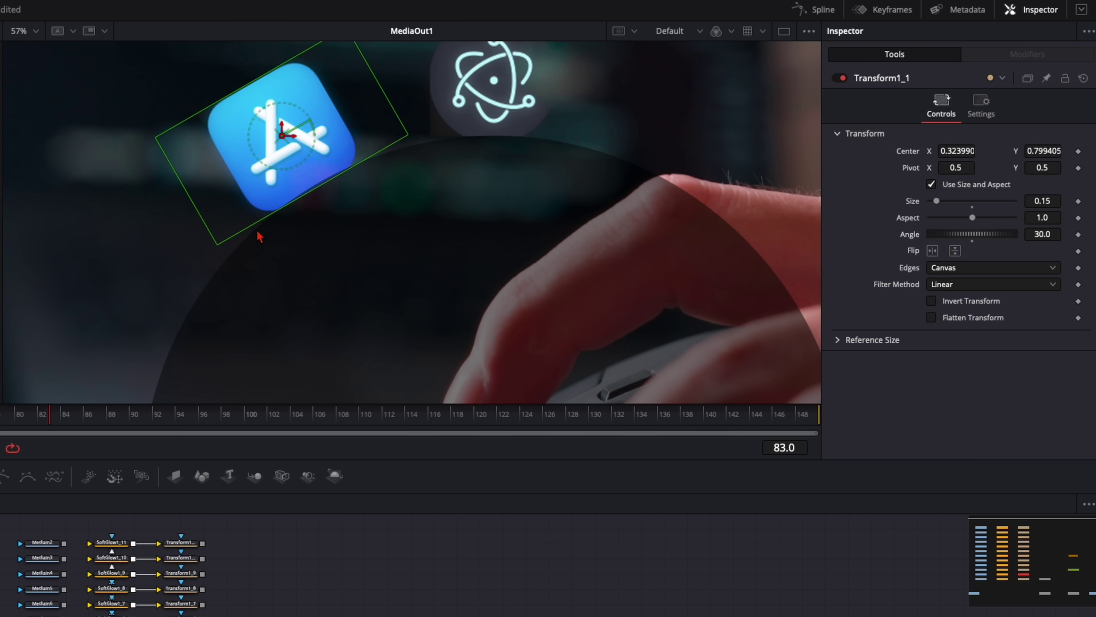
left_click_drag(286, 134, 285, 135)
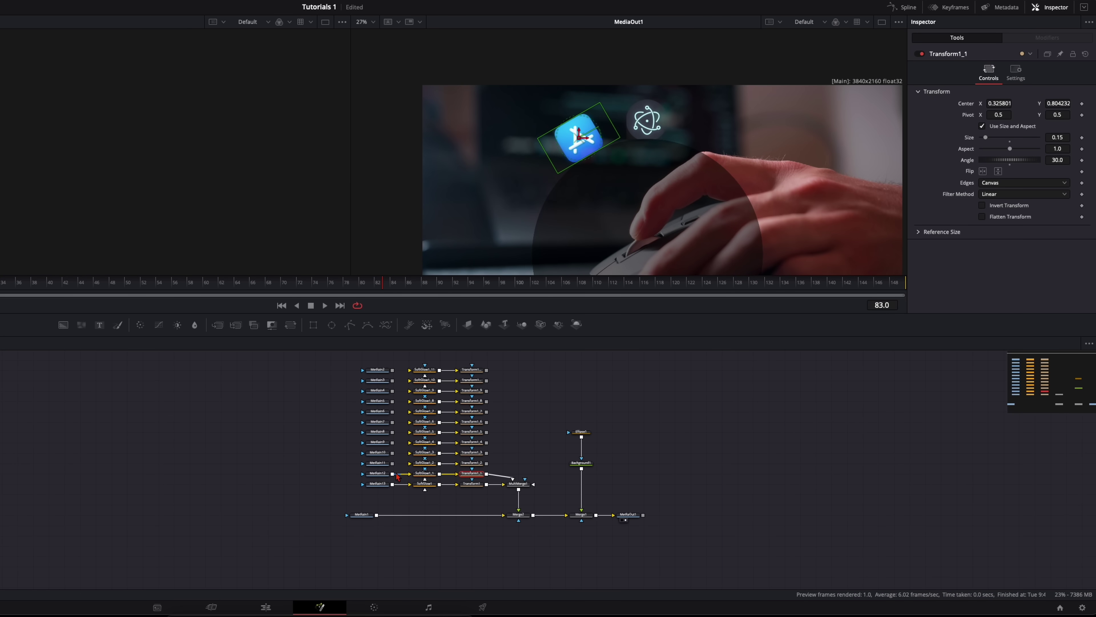
Add the music icon's branch to MultiMerge1, set its angle to 60 and place it beside the circle at about 0.230, 0.642
left_click_drag(393, 465, 518, 483)
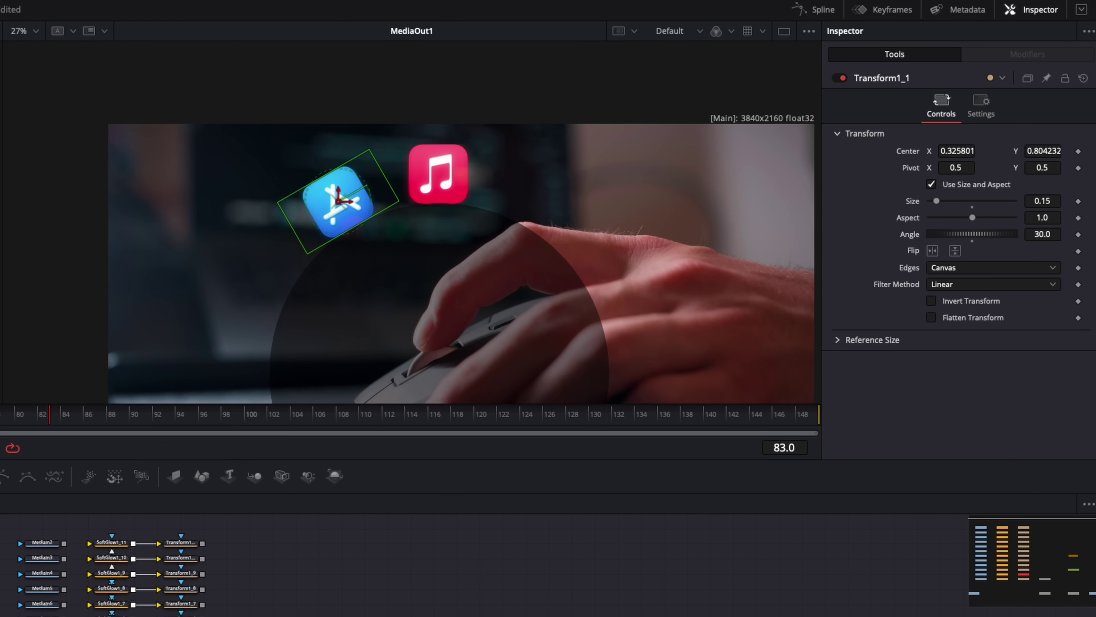
left_click(438, 173)
double_click(1041, 234)
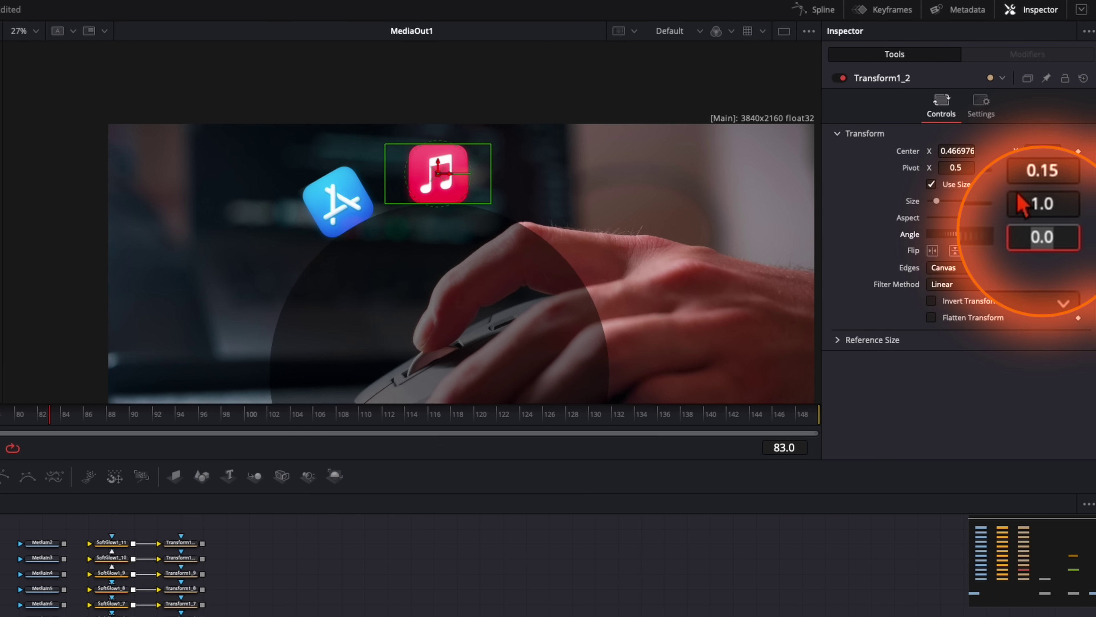
type("60")
key("Tab")
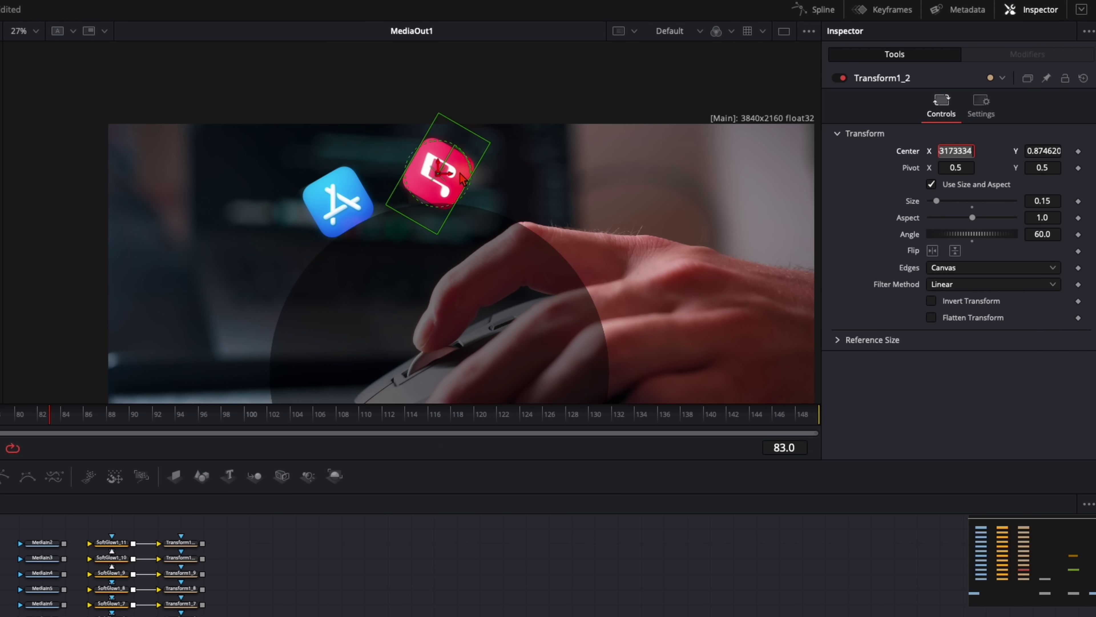
left_click_drag(265, 374, 287, 259)
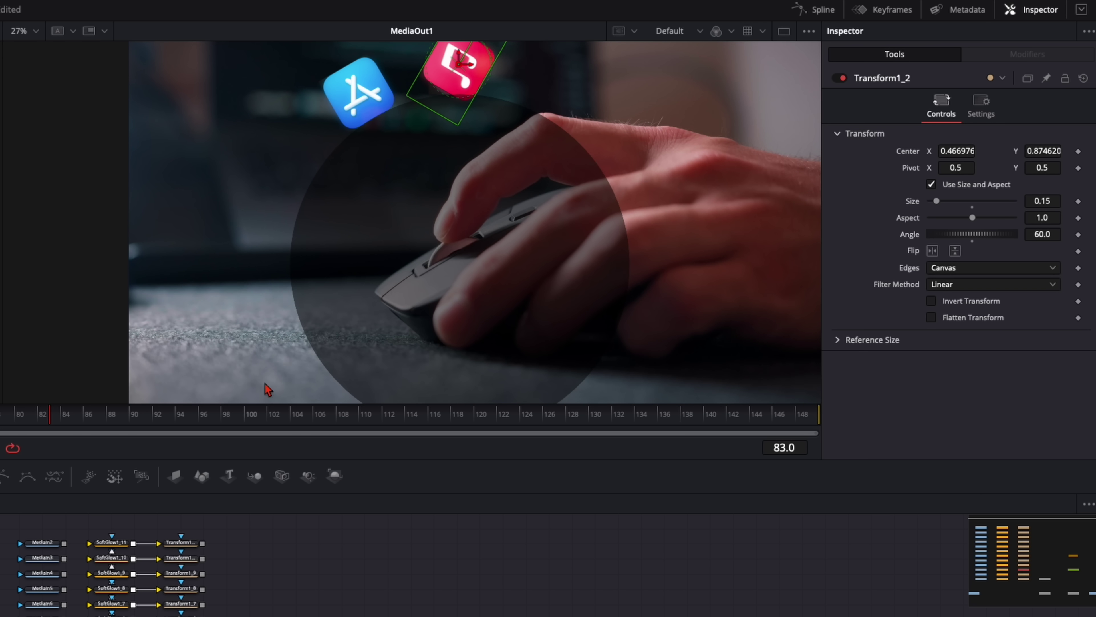
scroll(447, 279, "up", 2)
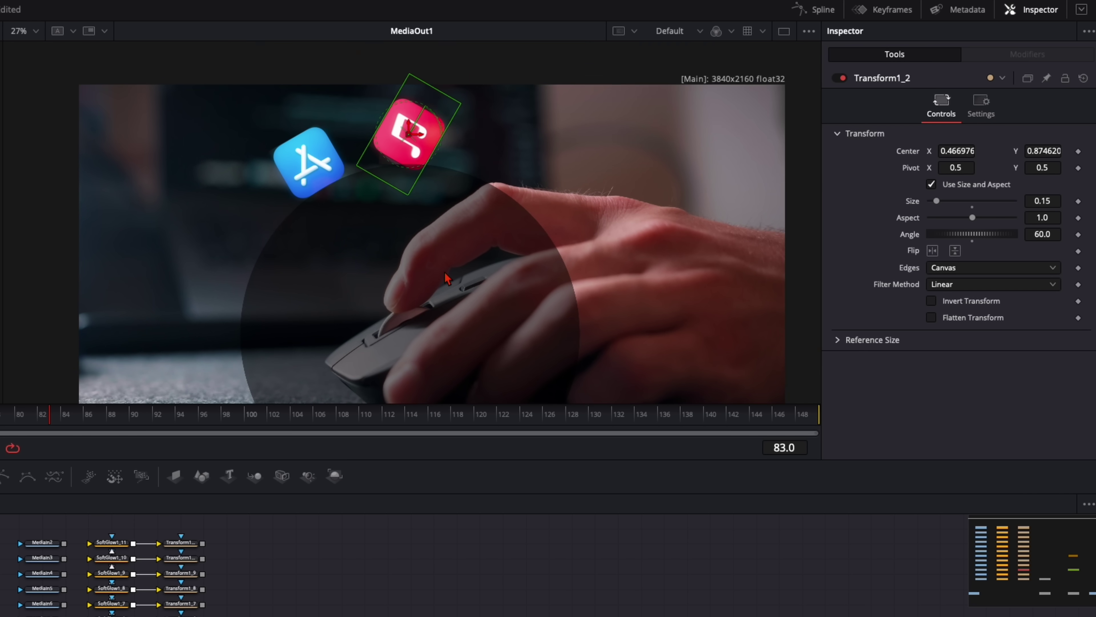
left_click_drag(413, 149, 247, 234)
scroll(271, 229, "up", 4)
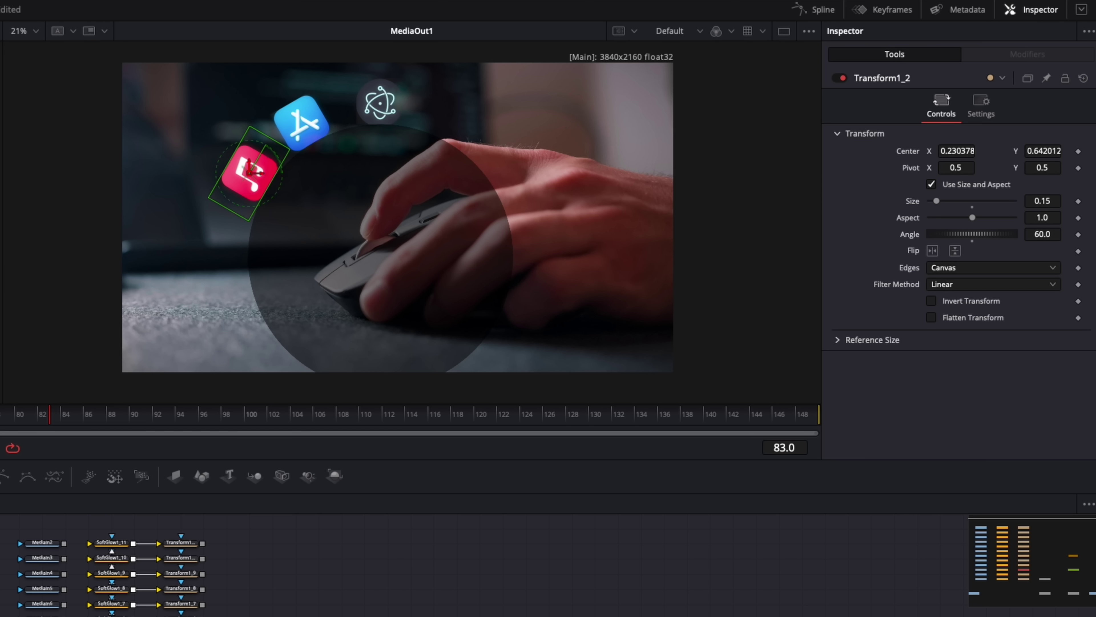
Set the WhatsApp icon's angle to 90 and place it at the circle's left edge, centered at about 0.187, 0.365
left_click(379, 101)
left_click(1048, 235)
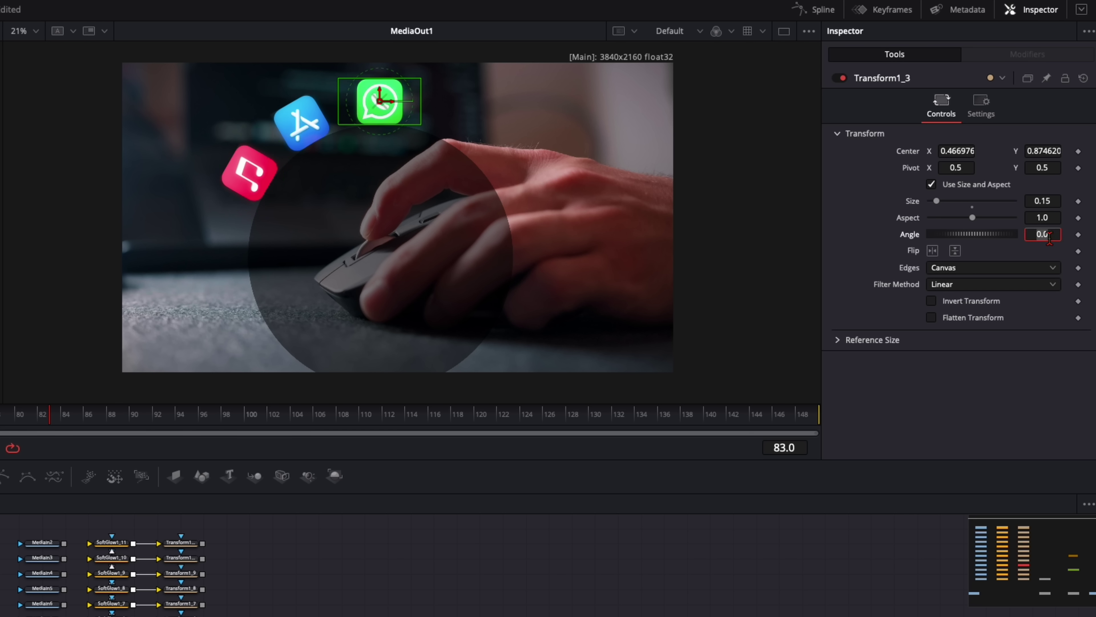
key("Tab")
left_click_drag(381, 116, 227, 268)
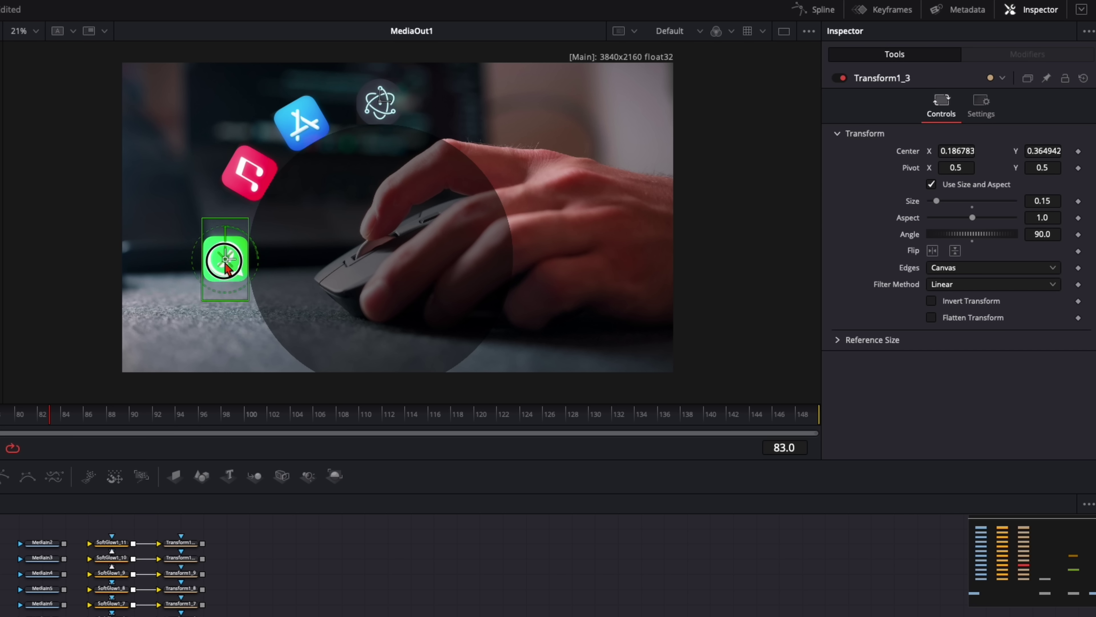
scroll(226, 261, "up", 5)
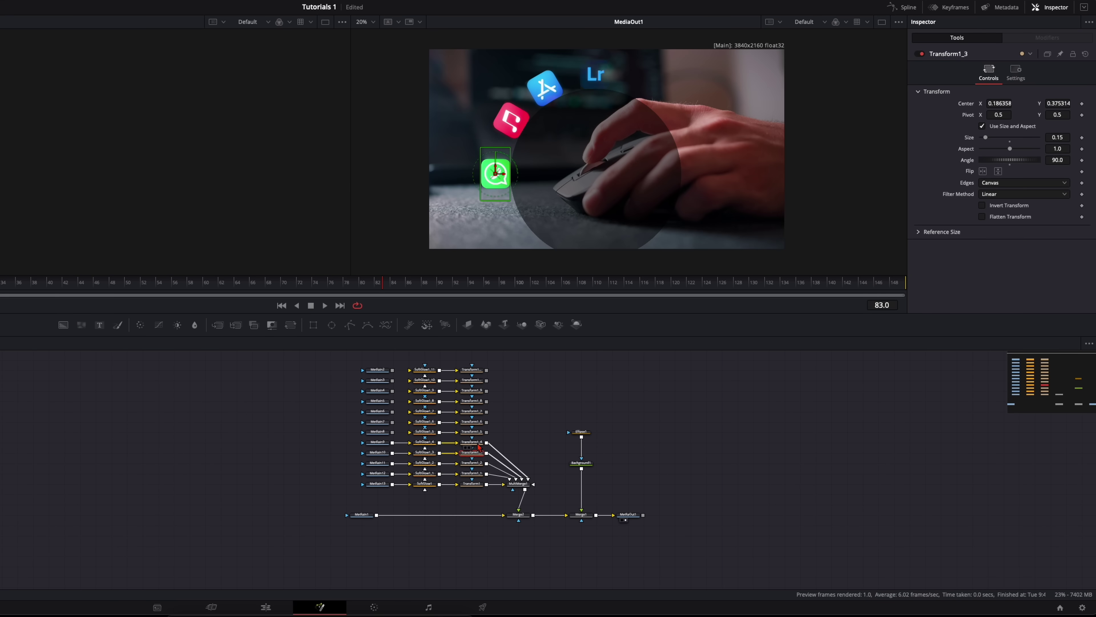
Place the Transform1_4 icon at the circle's lower left, and merge and place the Transform1_5 icon at 150 degrees, about 0.318, -0.044
left_click(471, 442)
left_click_drag(595, 75, 505, 222)
left_click_drag(486, 432, 518, 483)
scroll(540, 194, "down", 2)
left_click_drag(592, 44, 538, 225)
Connect the Transform1_6, Transform1_7 and Transform1_8 branches to MultiMerge1 and continue the icon ring along the circle's bottom and lower right
left_click_drag(487, 422, 518, 484)
left_click_drag(592, 44, 590, 235)
left_click_drag(487, 412, 518, 484)
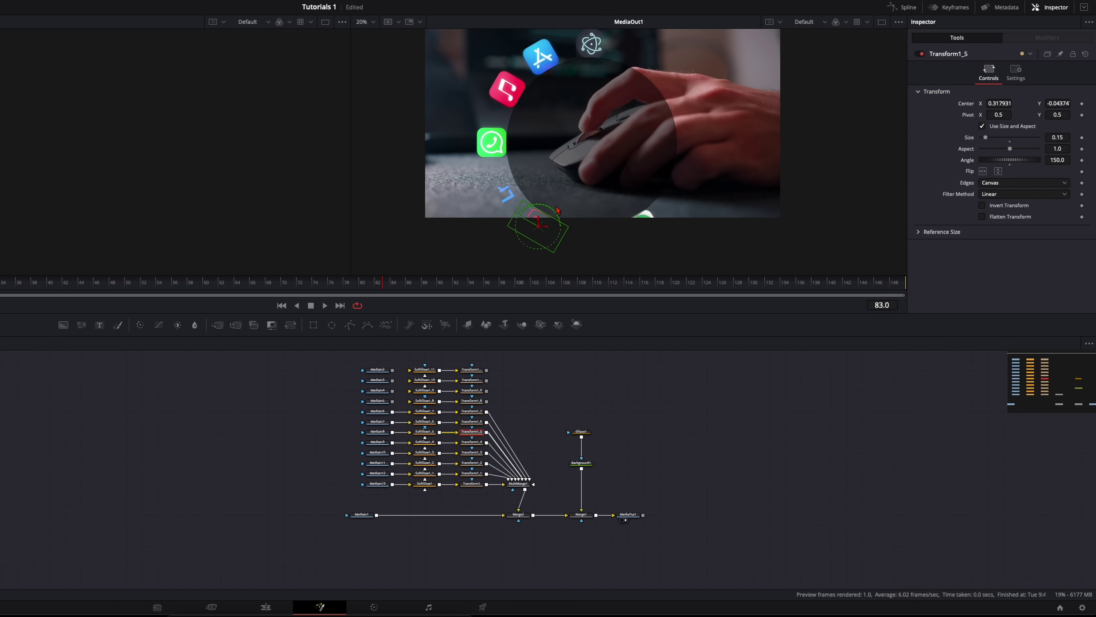
left_click_drag(392, 401, 409, 401)
left_click_drag(487, 401, 517, 484)
left_click_drag(592, 45, 679, 194)
Connect the Transform1_9 and Transform1_10 branches to MultiMerge1 and place their icons along the circle's right and upper-right edge
left_click_drag(392, 391, 410, 391)
left_click_drag(487, 391, 518, 484)
left_click_drag(592, 45, 691, 140)
left_click_drag(487, 380, 518, 483)
left_click_drag(591, 45, 675, 85)
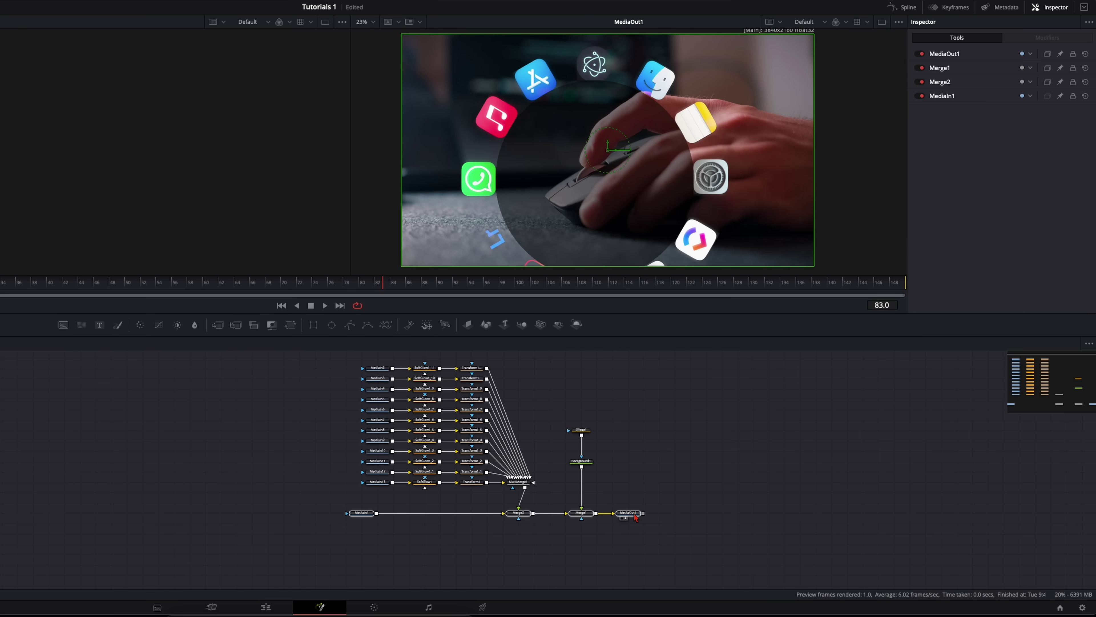
Shift the main MediaIn1-to-MediaOut1 node row down and insert a Transform node between MultiMerge1 and Merge2
left_click_drag(635, 517, 635, 527)
left_click(523, 486)
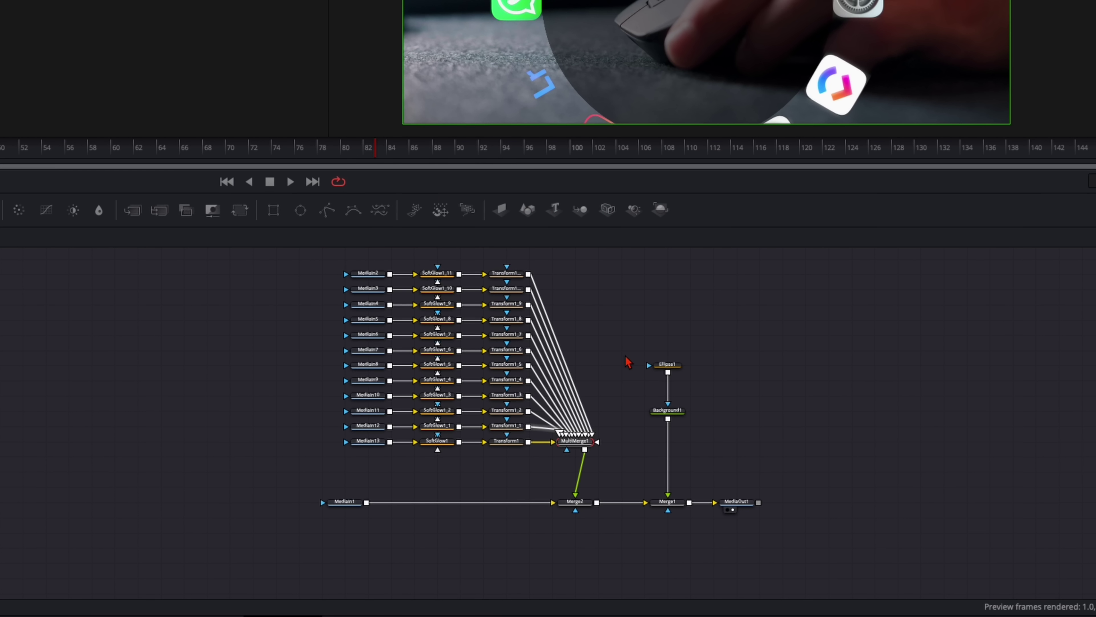
key("shift+space")
type("transform")
key("Return")
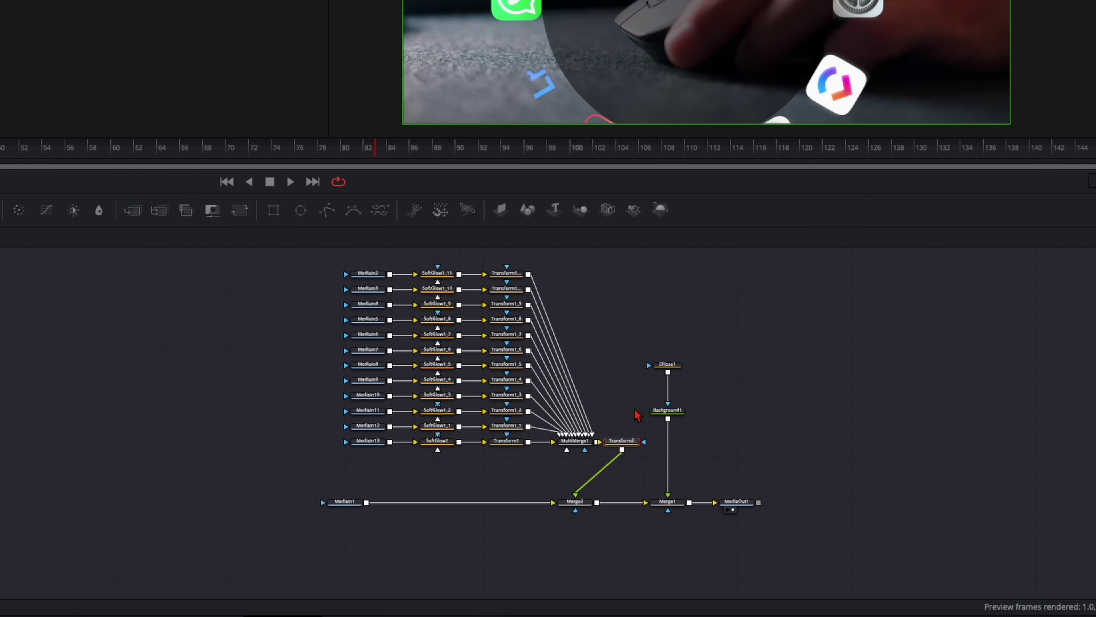
left_click_drag(622, 441, 575, 471)
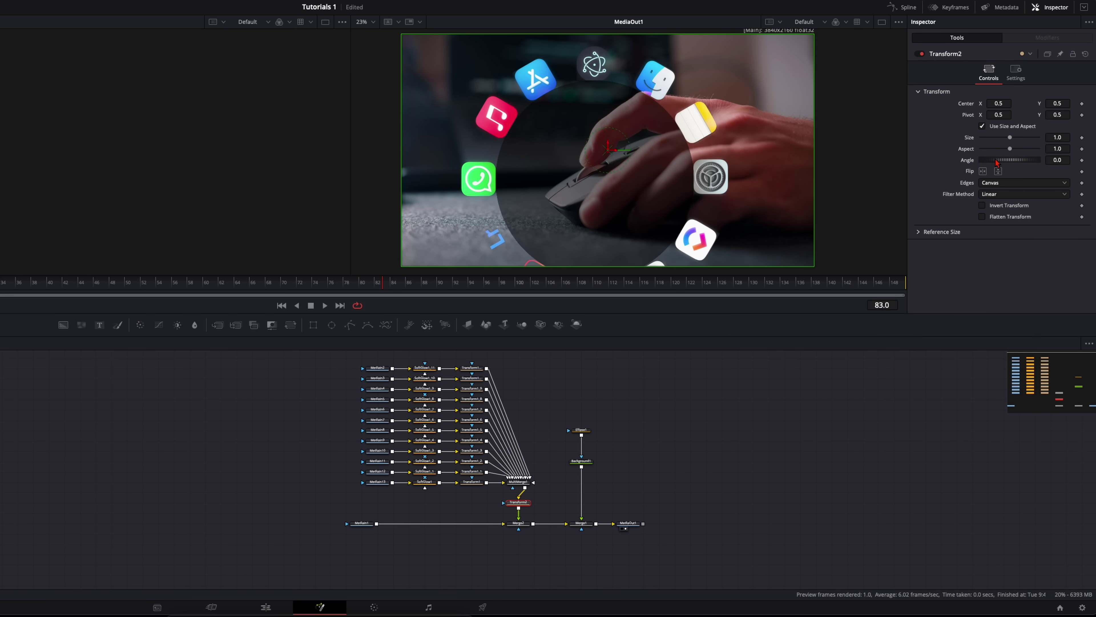
Try rotating the whole icon wheel with Transform2's angle, and reset the angle to its default
left_click_drag(996, 162, 1011, 164)
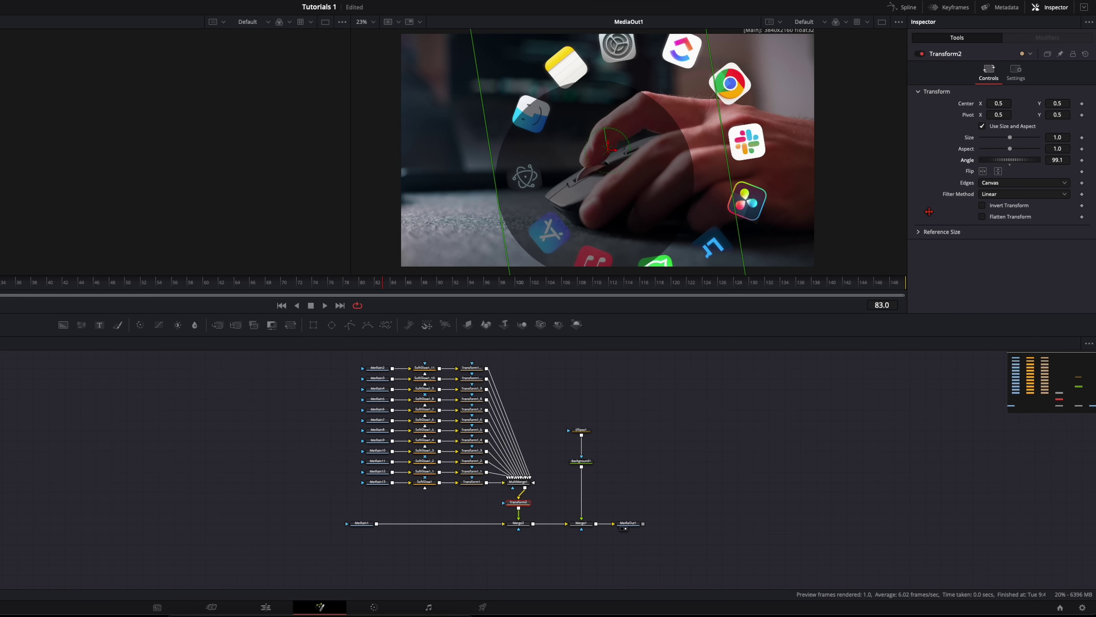
double_click(956, 160)
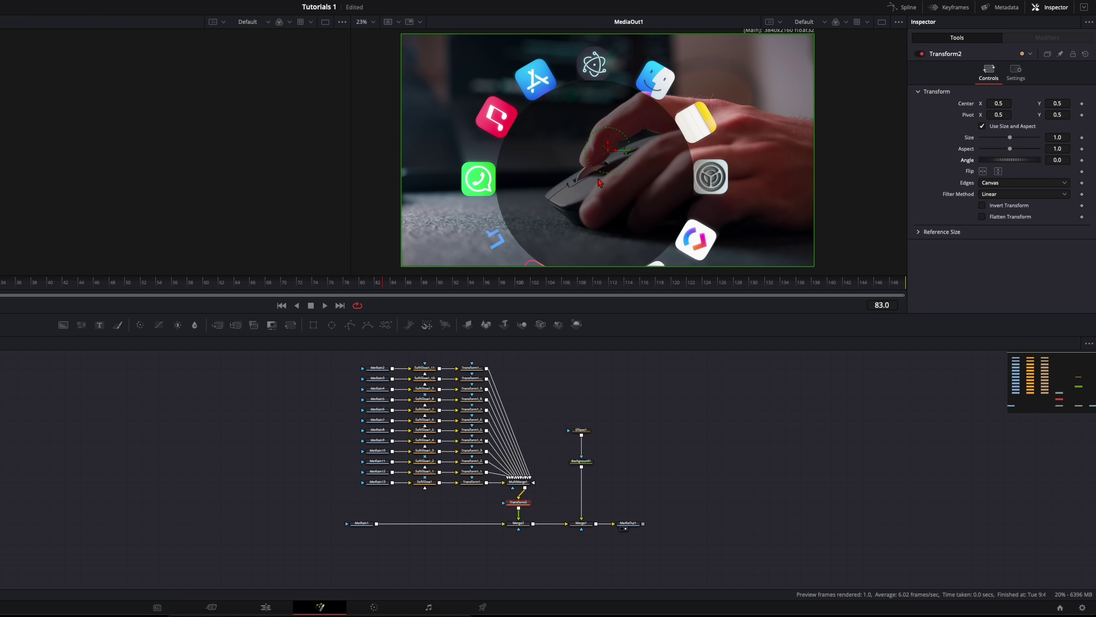
Make Ellipse1 non-solid and set its border width to 0.476, leaving only a tiny dot uncovered at the circle's center
left_click(581, 431)
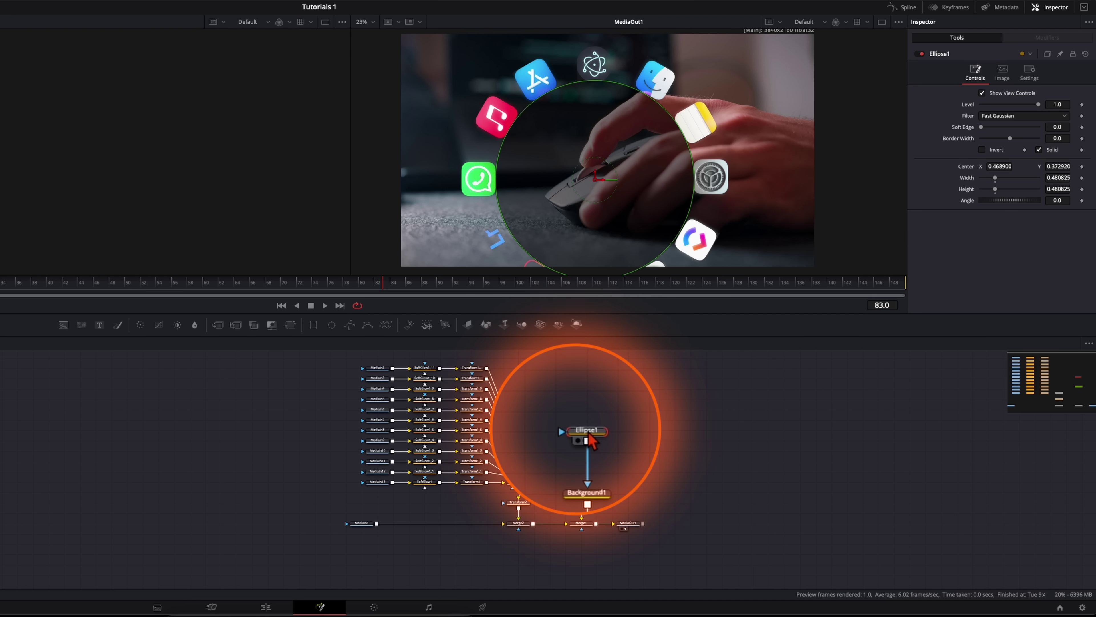
left_click(578, 441)
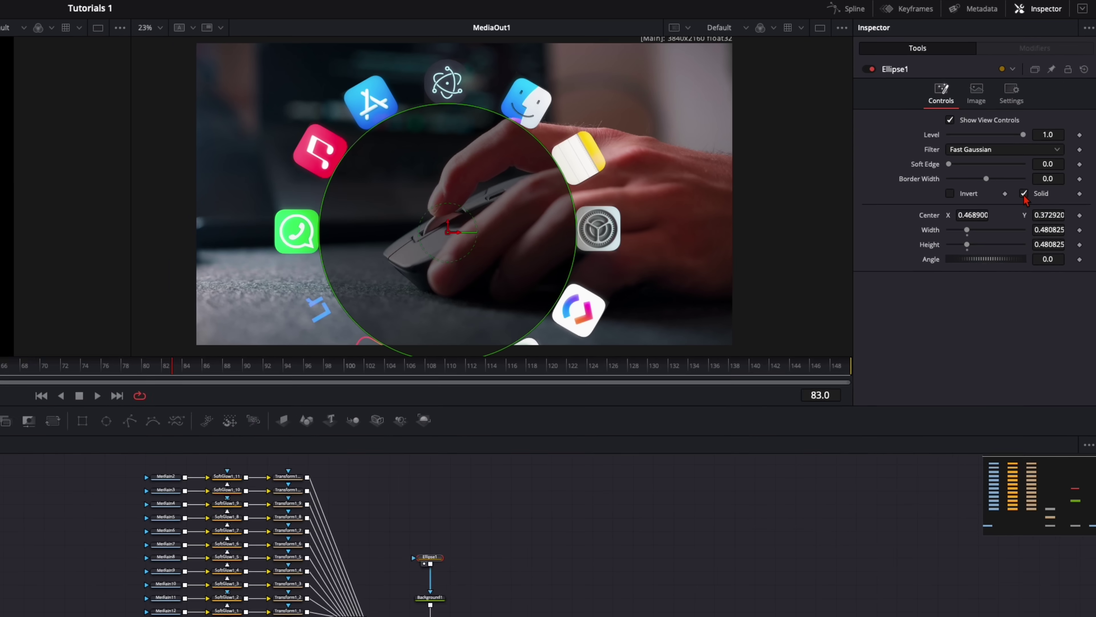
left_click(1039, 150)
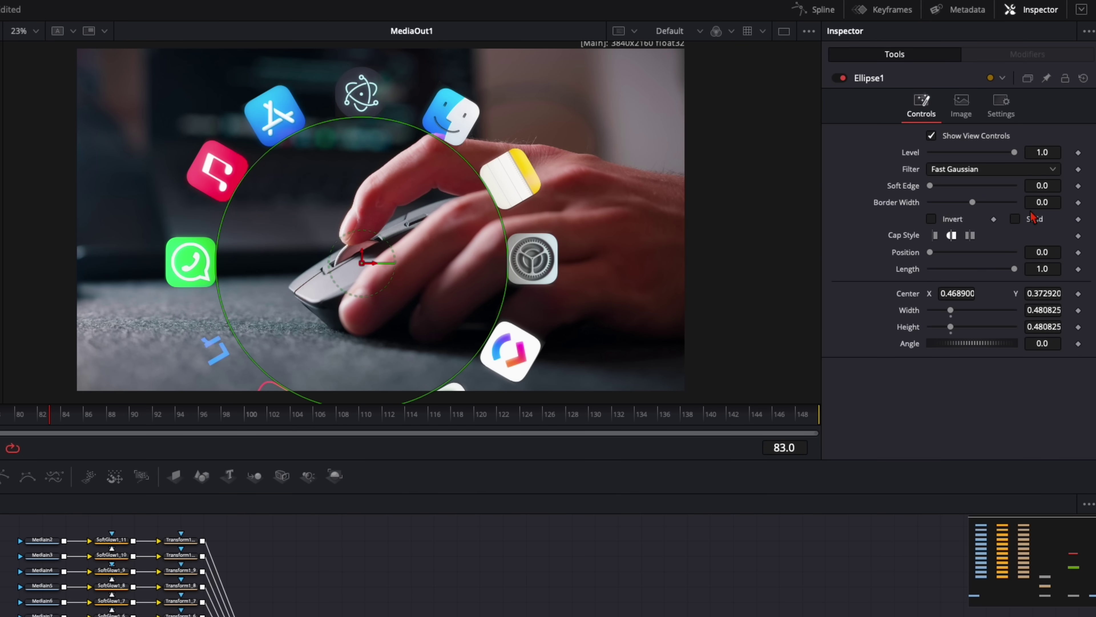
left_click(1053, 202)
type("0.3")
key("Tab")
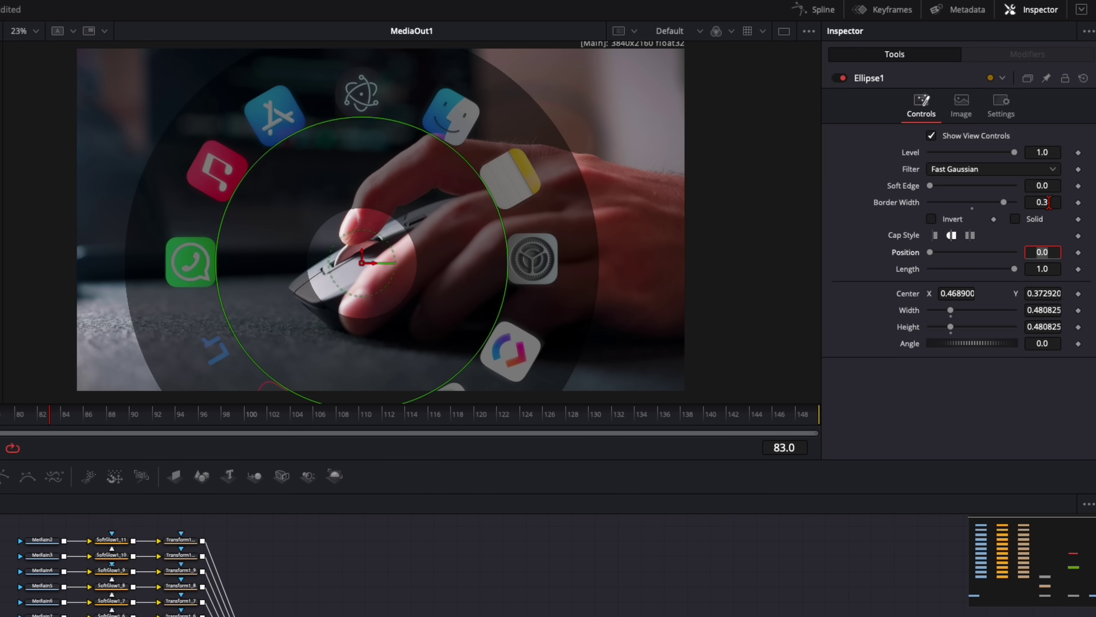
left_click_drag(1004, 202, 1015, 203)
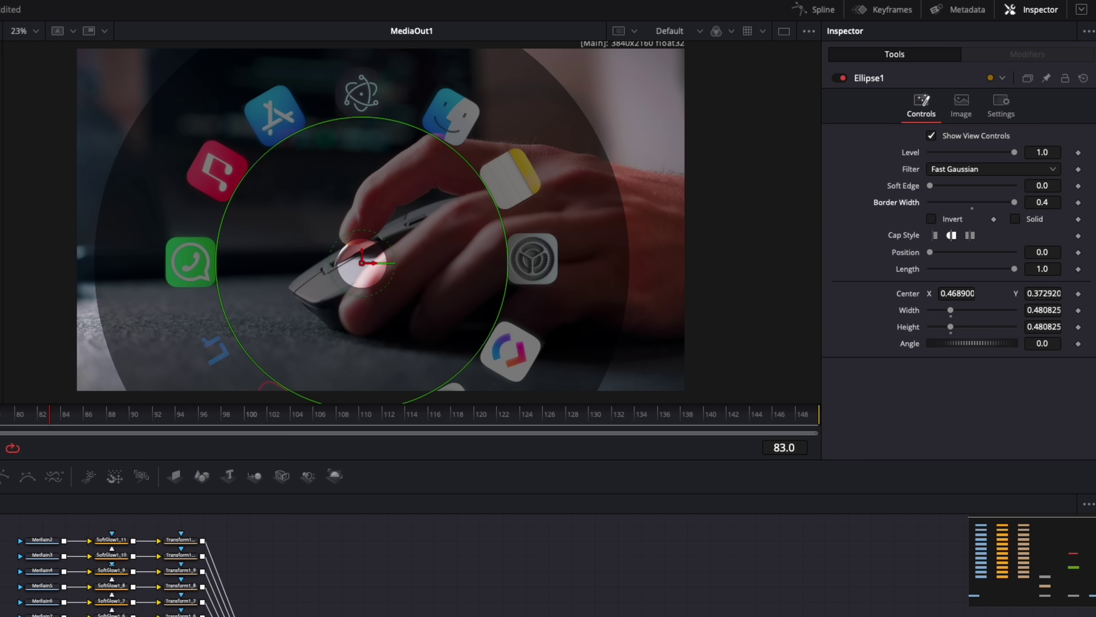
left_click(1056, 202)
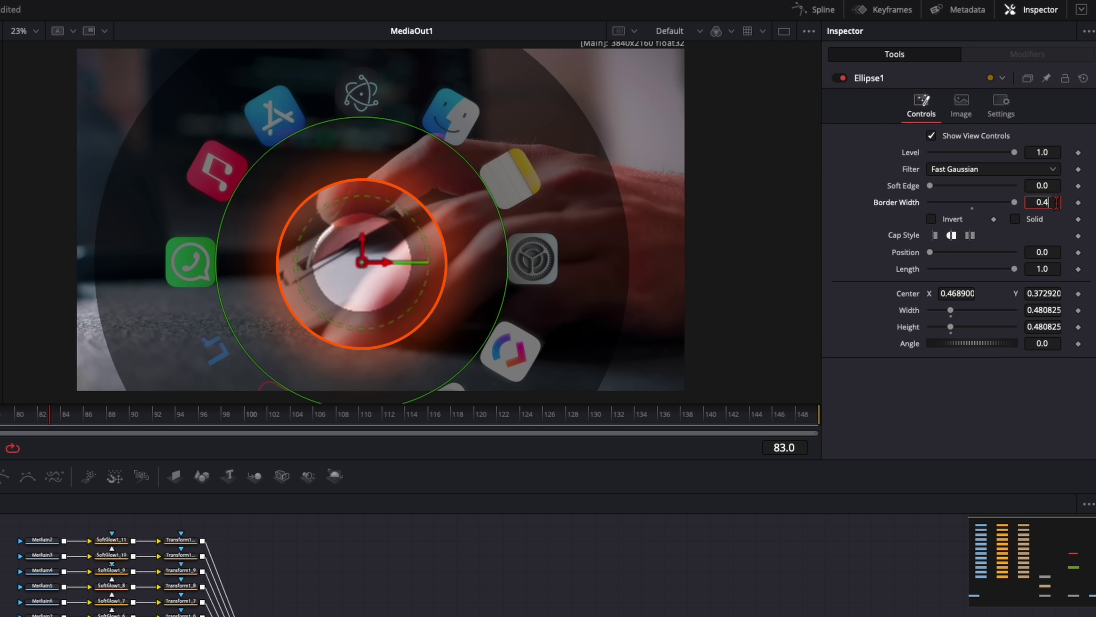
type("0.5")
key("Tab")
left_click_drag(1043, 199, 892, 208)
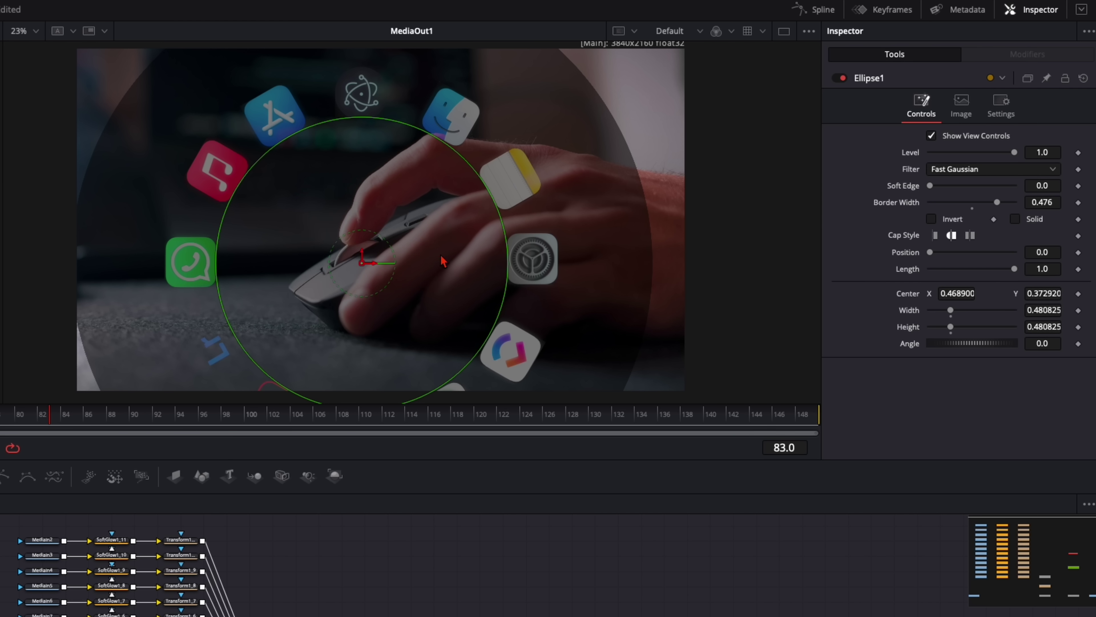
Set Transform2's pivot to X 0.469 and Y 0.373, aligned with the dot at the circle's center
scroll(371, 255, "up", 6)
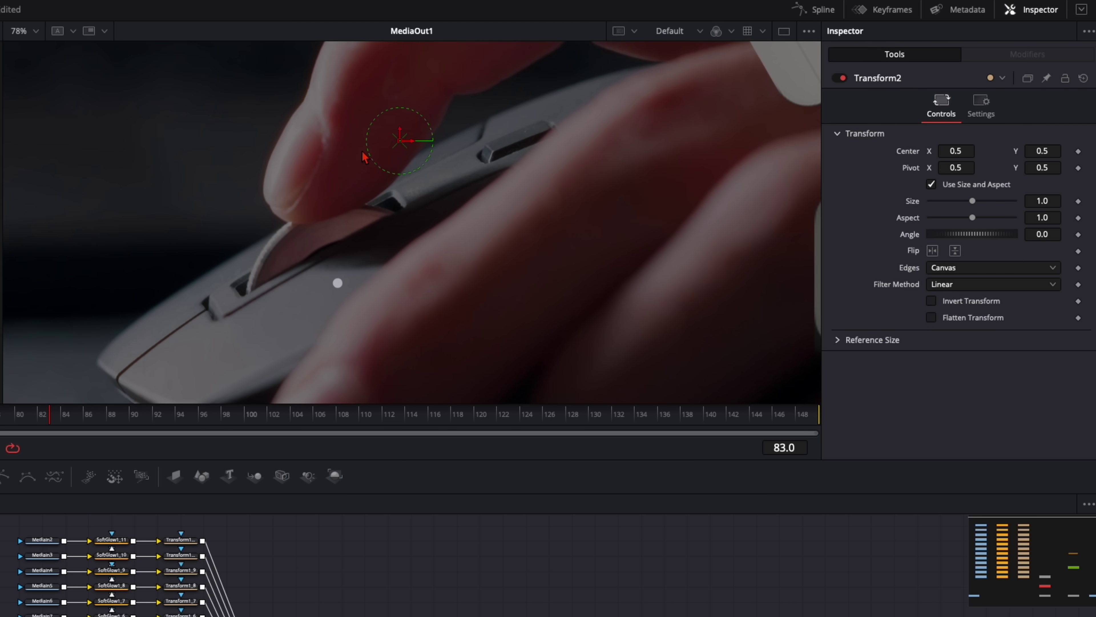
left_click_drag(945, 173, 939, 172)
left_click_drag(1046, 168, 966, 179)
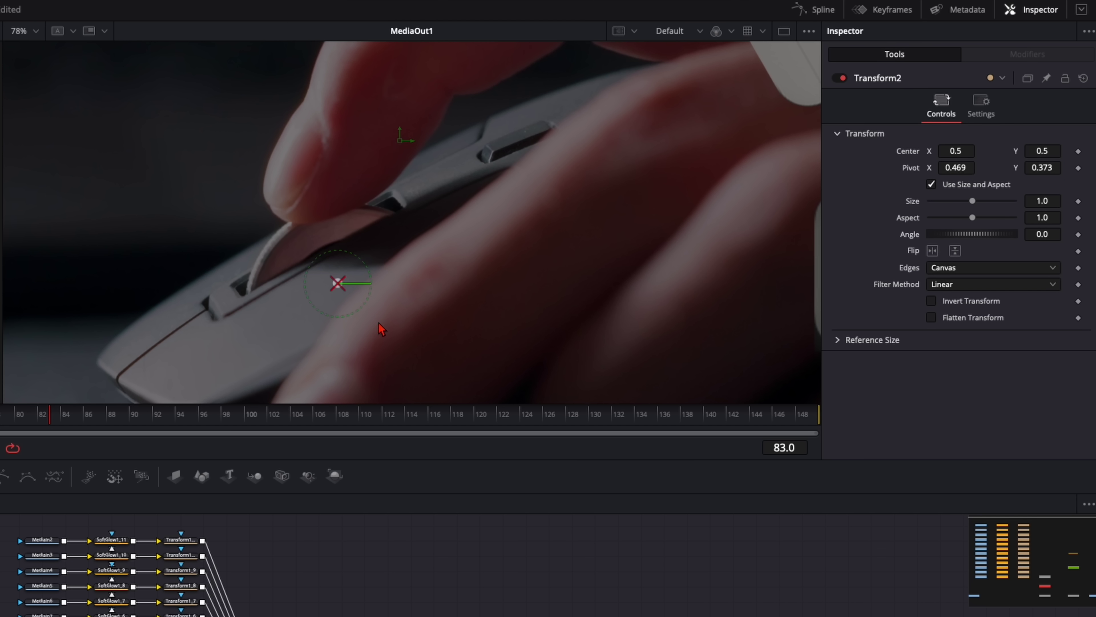
scroll(379, 327, "down", 6)
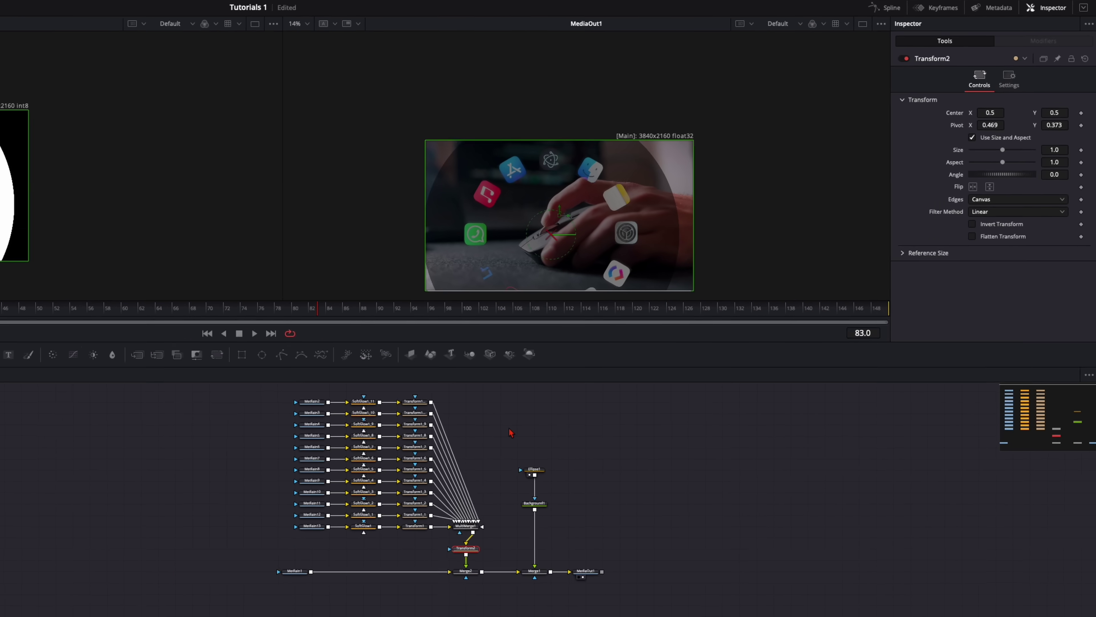
Delete the Ellipse1, Background1 and Merge1 nodes and test the icon wheel's rotation about Transform2's new pivot
left_click_drag(508, 424, 566, 616)
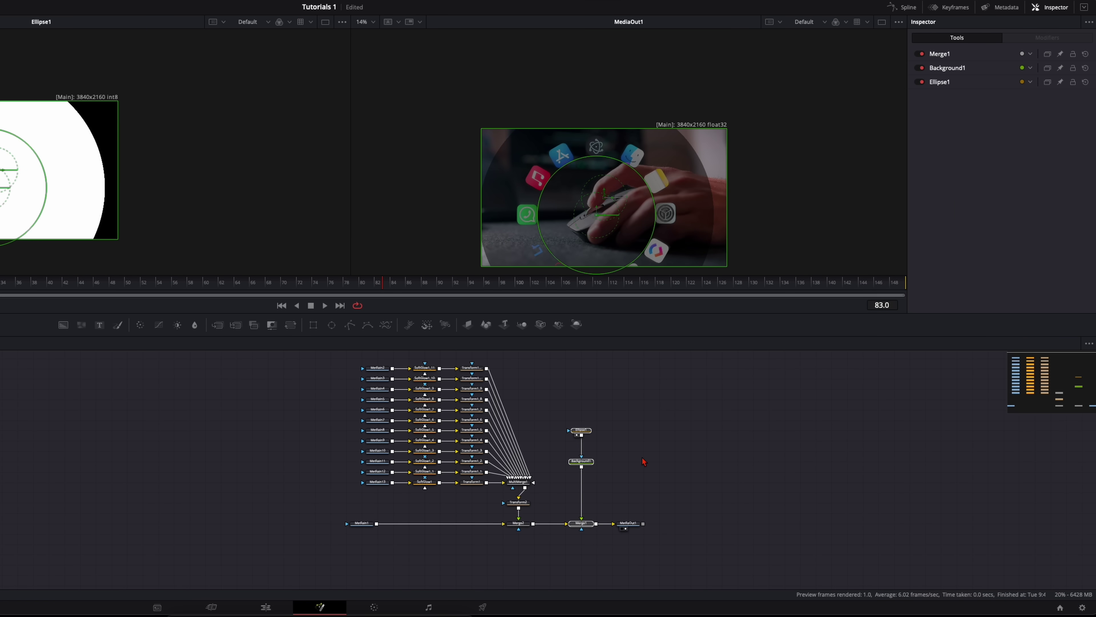
key("Delete")
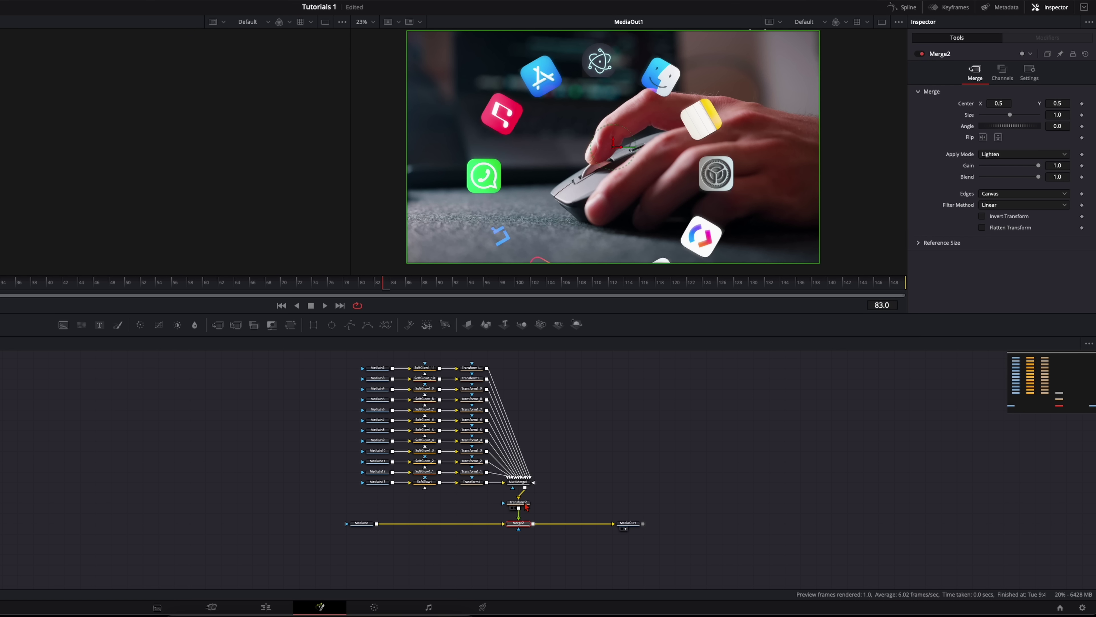
left_click(523, 504)
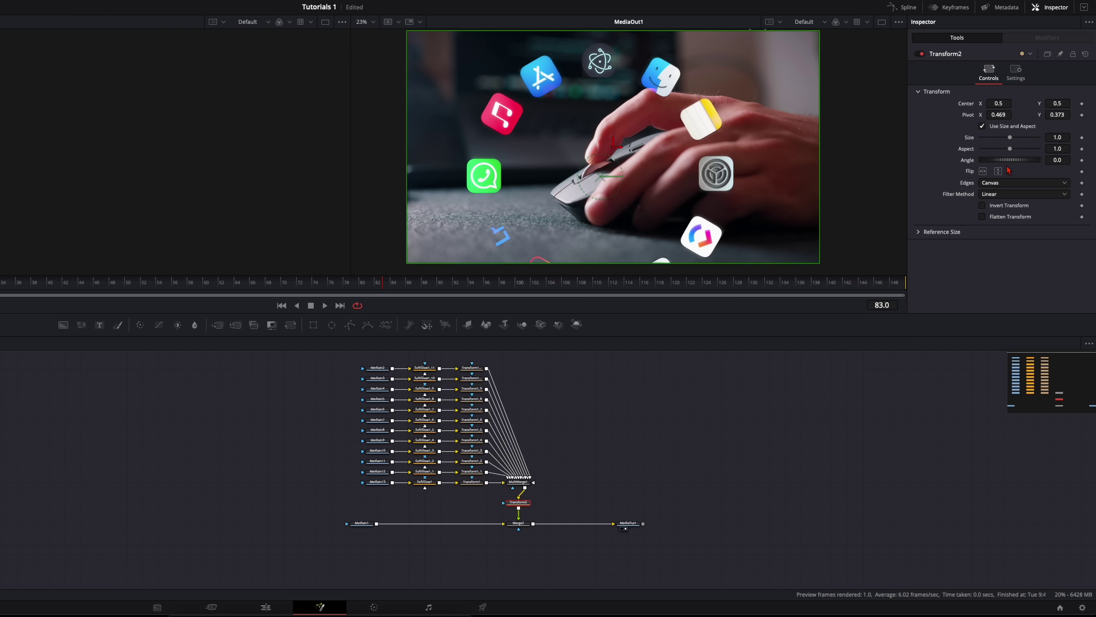
mouse_move(1004, 163)
left_mouse_down()
mouse_move(1044, 164)
mouse_move(1010, 163)
left_mouse_up()
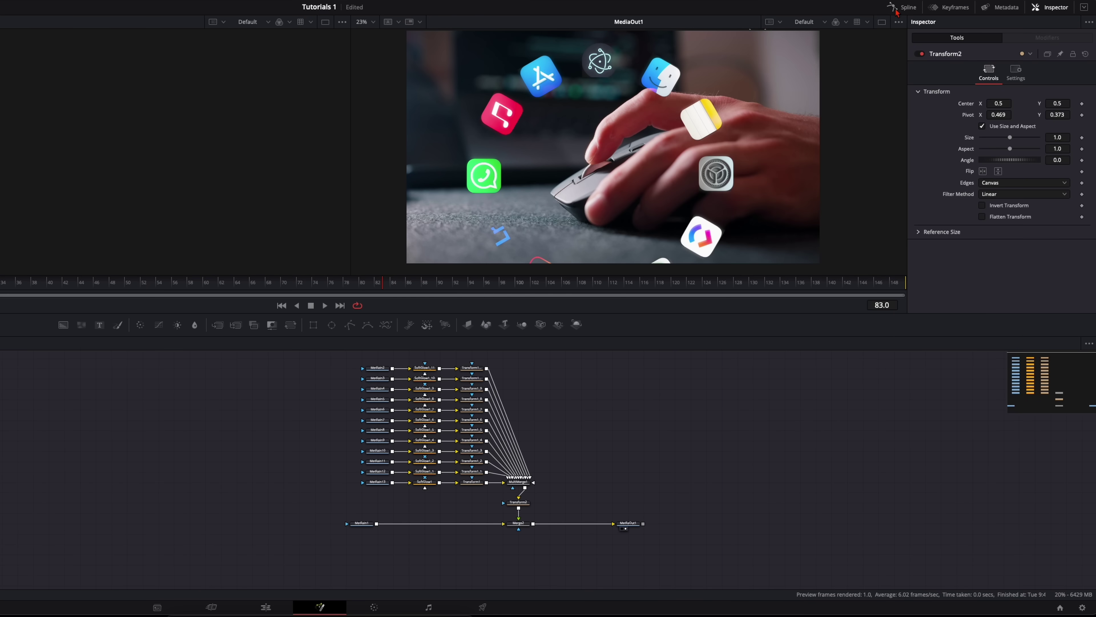
Open the Spline editor and widen it across the node graph area
left_click(907, 24)
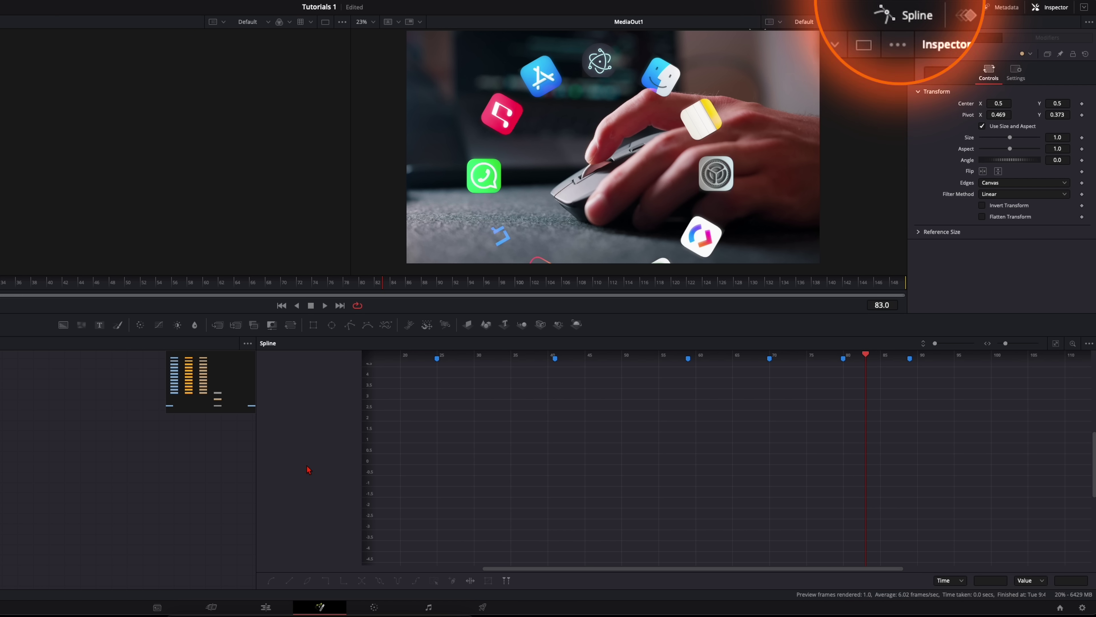
left_click_drag(257, 462, 449, 461)
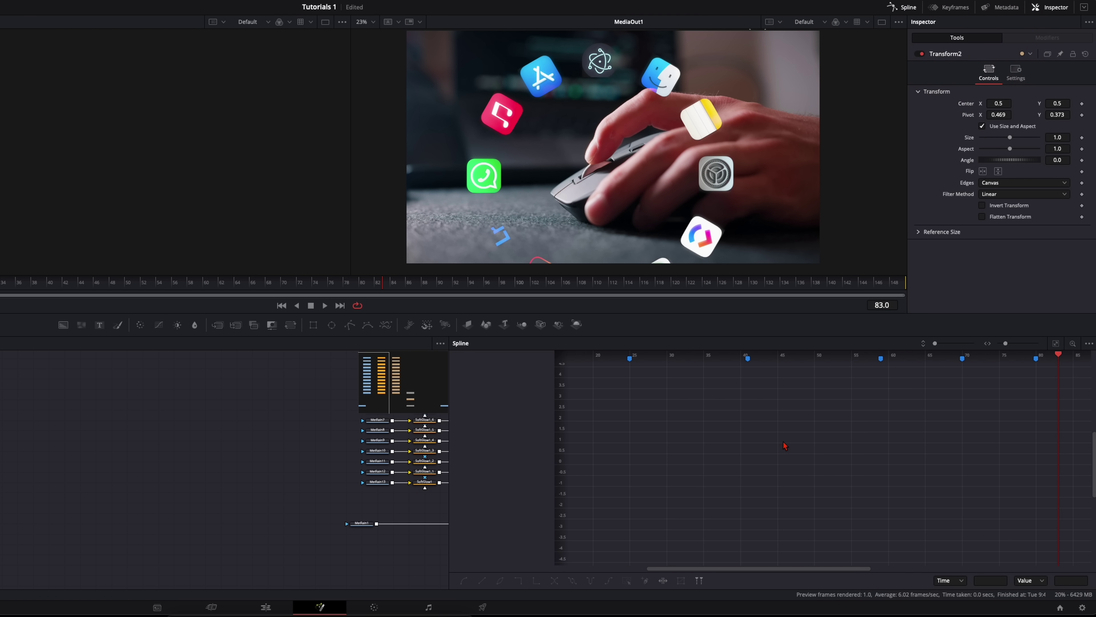
Select the Transform2 node and add a Size keyframe at the first marker, frame 25
left_click(312, 504)
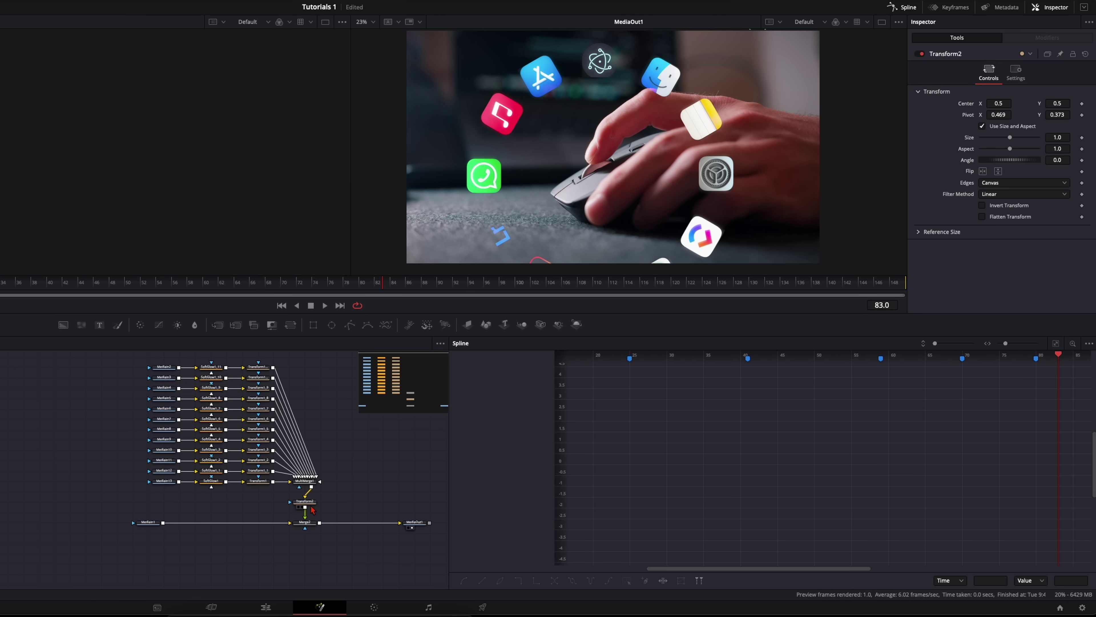
key("super+Left")
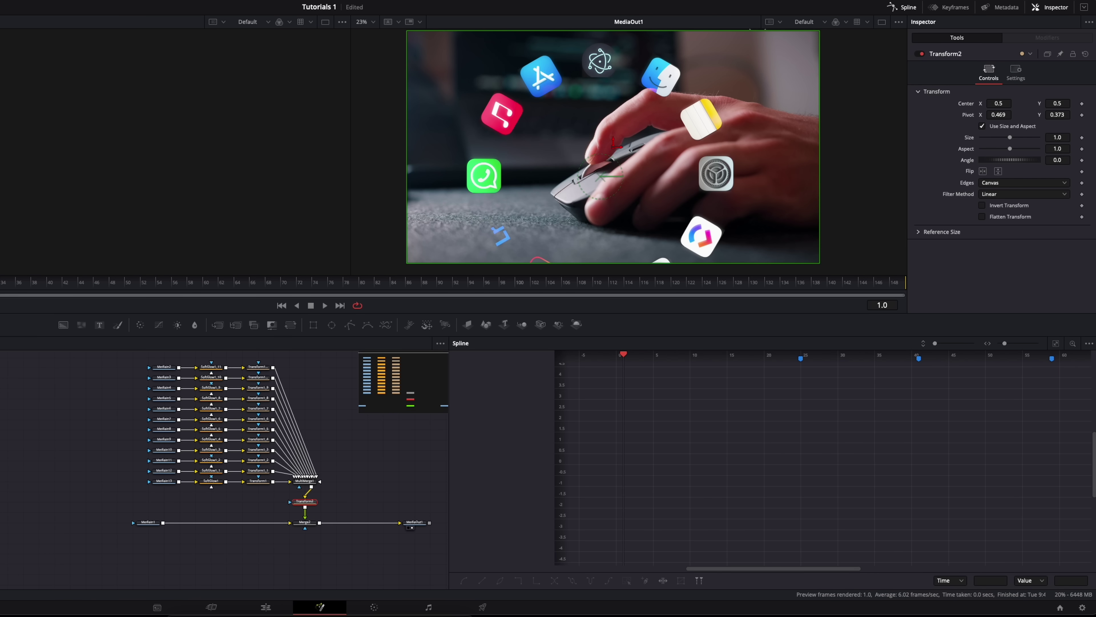
key("Right")
key("Right")
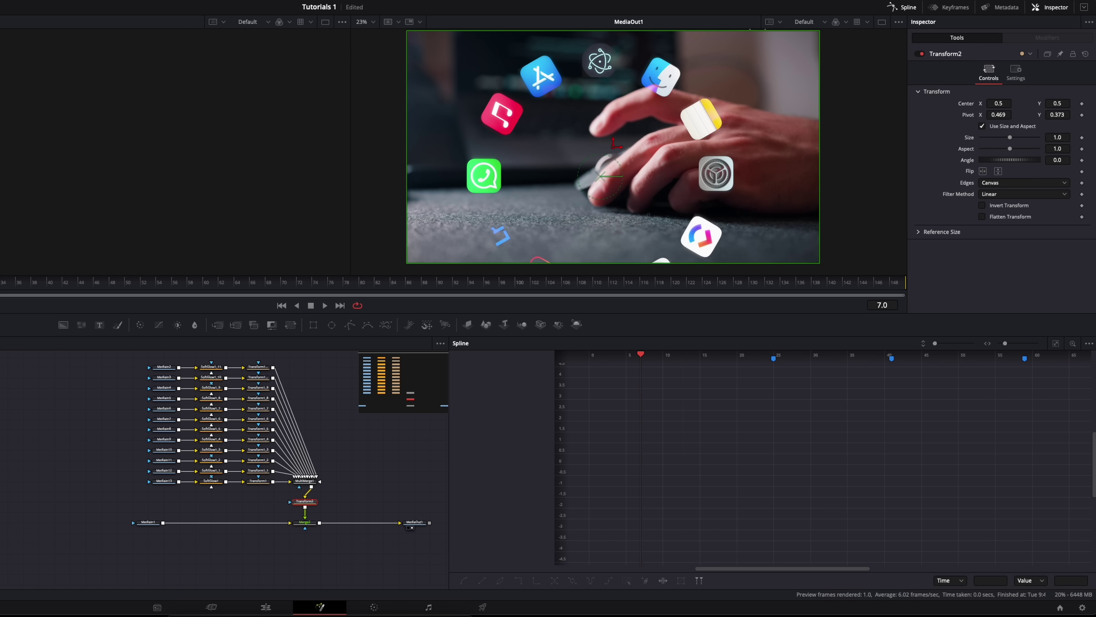
key("space")
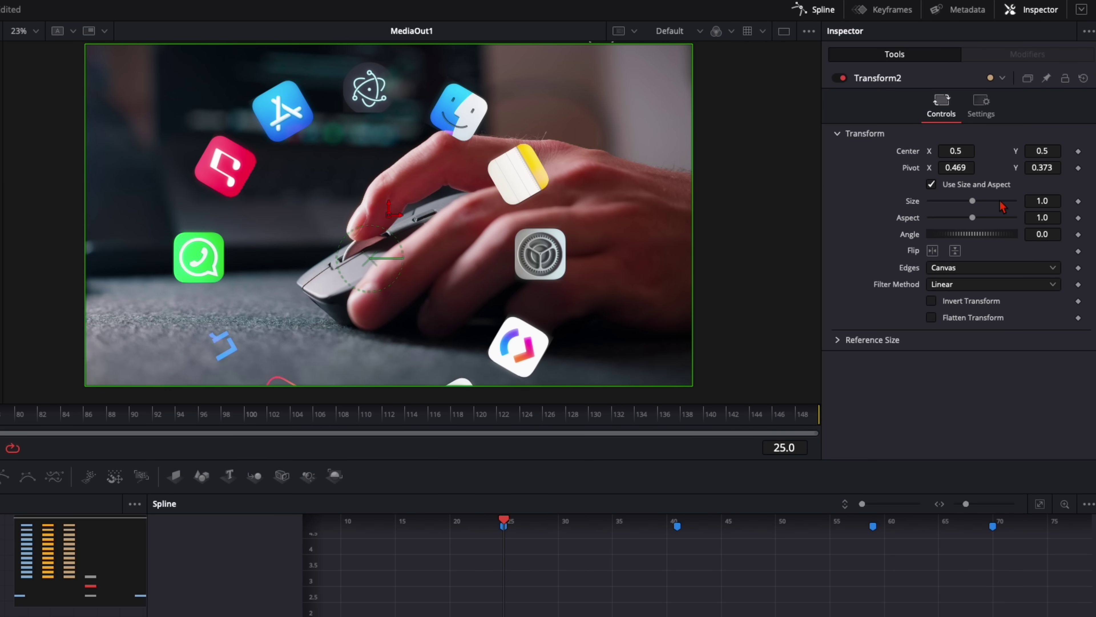
left_click(1078, 201)
Keyframe Transform2's Size at 1.0 on frame 33 and set it to 0.0 on frame 25
key("Right")
key("Right")
key("Right")
key("Right")
key("Right")
key("Right")
key("Right")
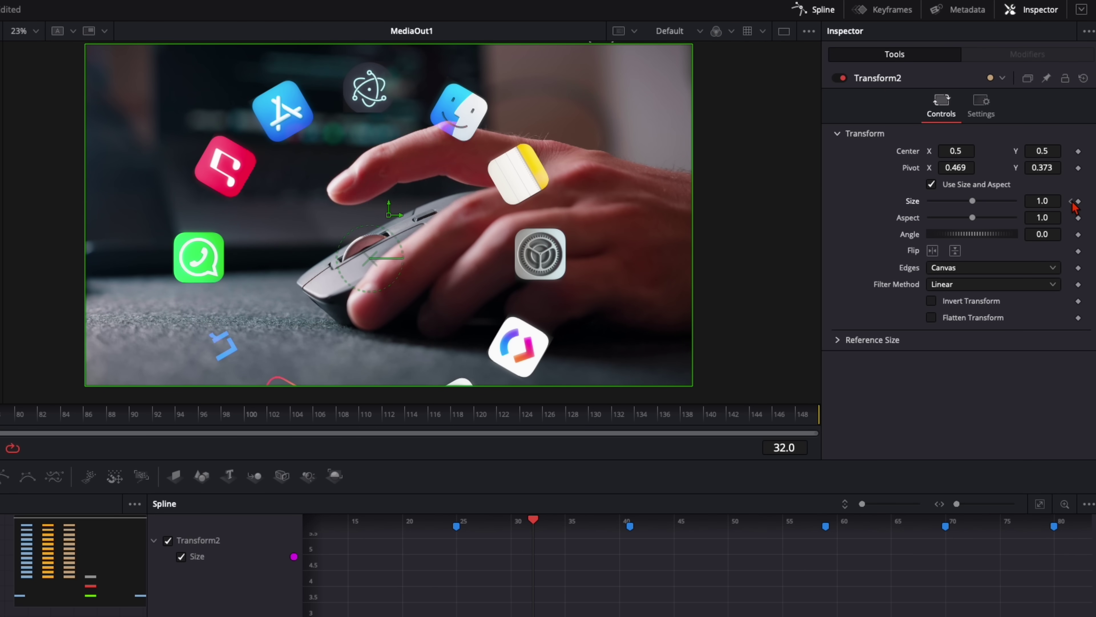
left_click(1079, 202)
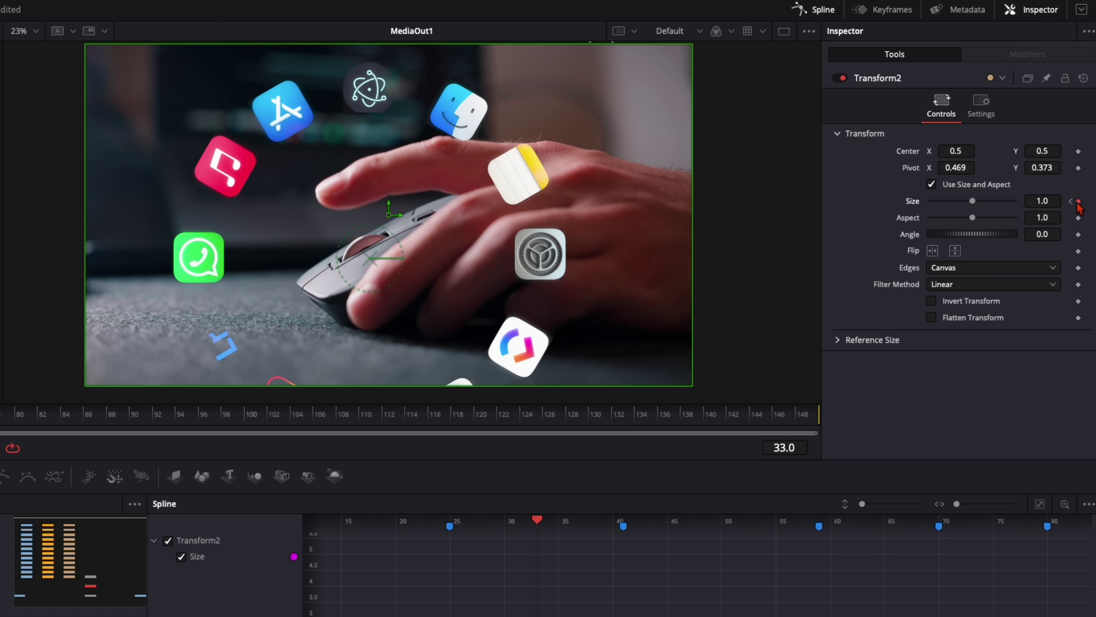
key("Left")
key("Left")
key("Left")
key("Left")
key("Left")
key("Left")
key("Left")
key("Left")
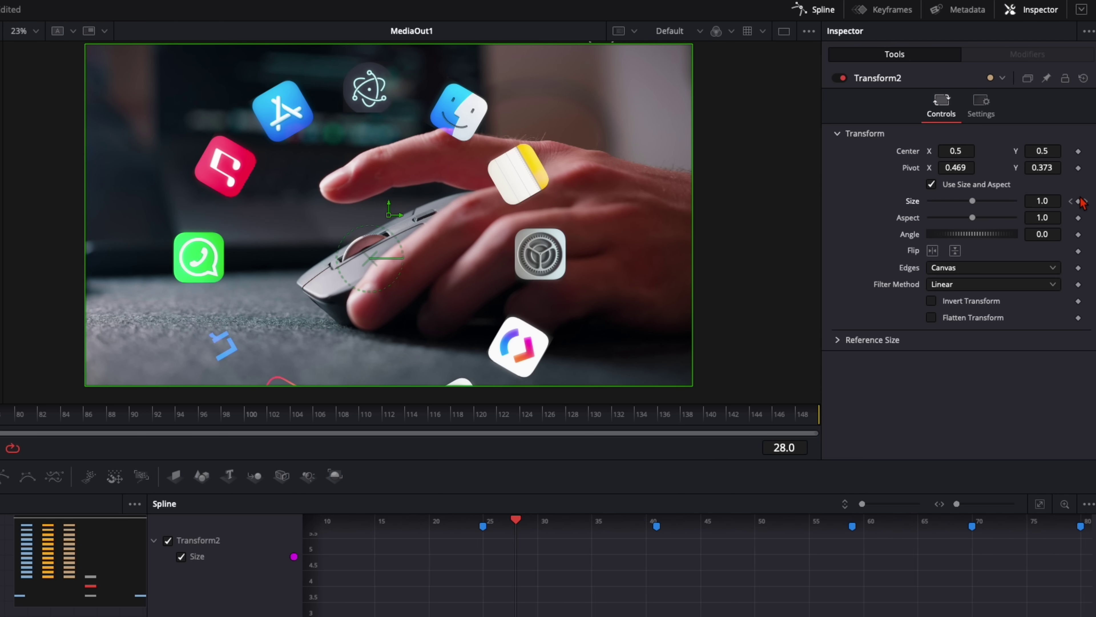
left_click_drag(972, 201, 920, 215)
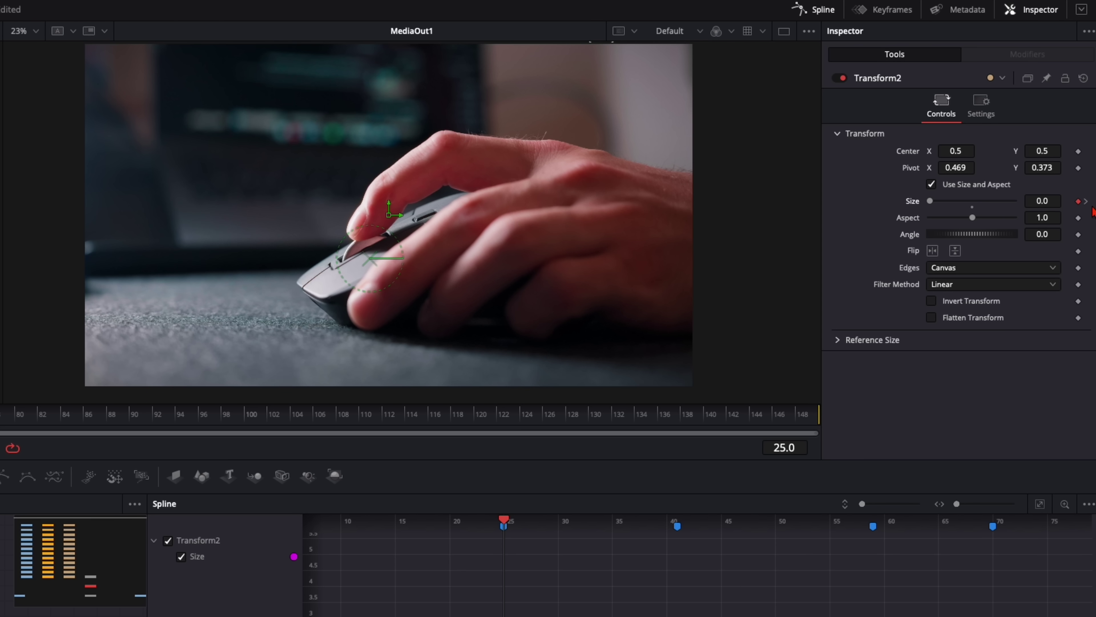
Add an Angle keyframe for Transform2 at the frame 41 marker and set the Angle to -300.0 at frame 59
key("space")
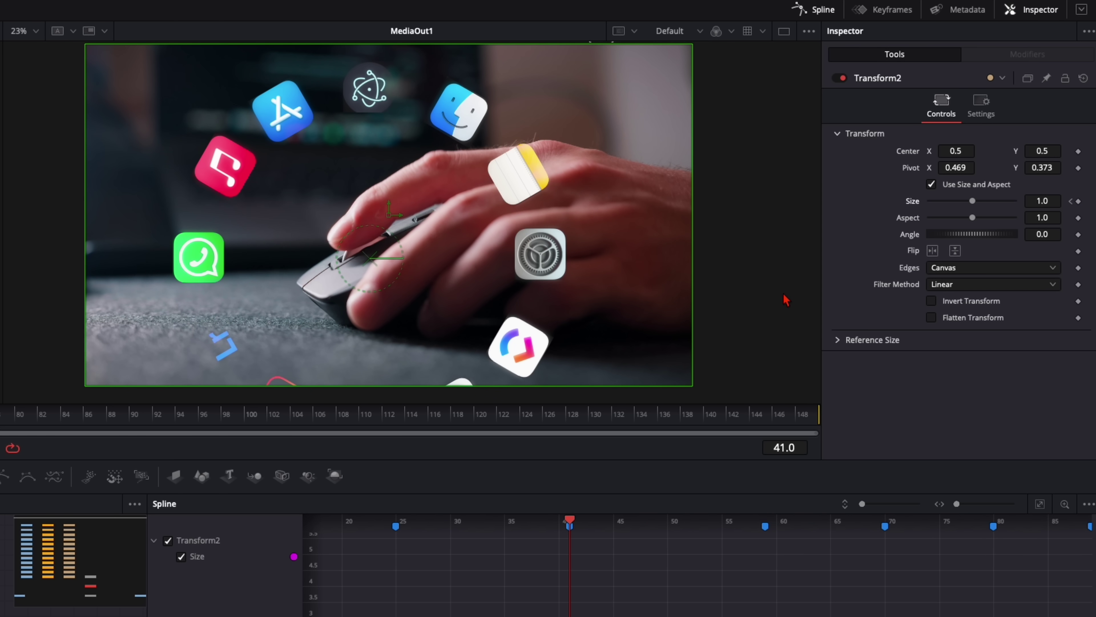
left_click(1079, 235)
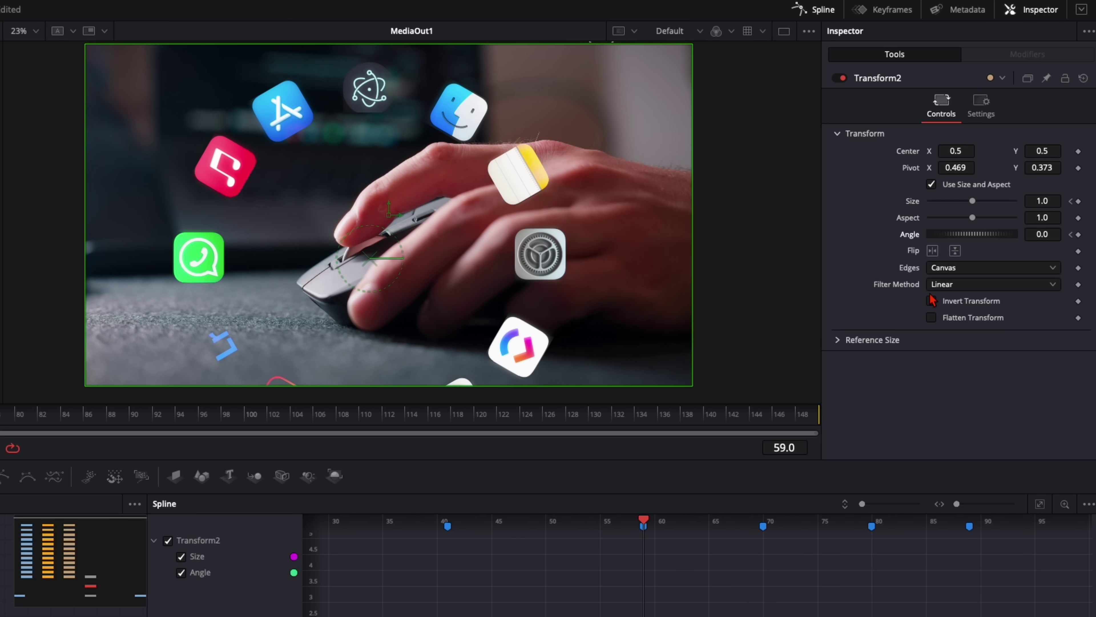
left_click_drag(1044, 234, 0, 243)
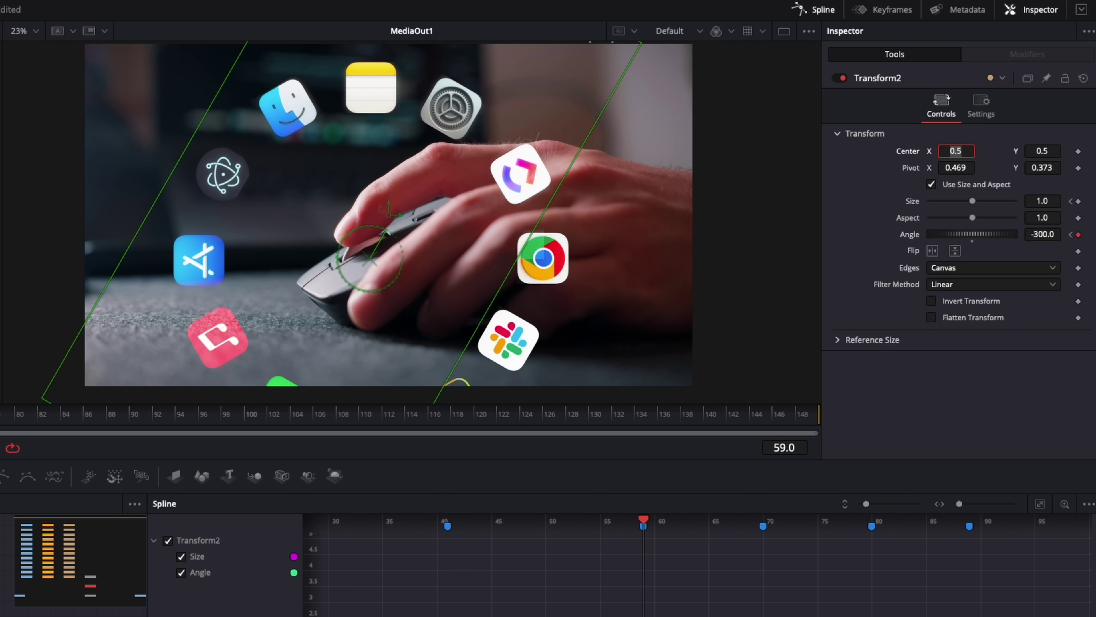
Examine the scrolling finger's movement across the markers between frames 59 and 89
key("space")
key("Right")
key("Right")
key("Right")
key("Right")
key("Right")
key("Right")
key("Right")
key("Right")
key("Right")
key("Right")
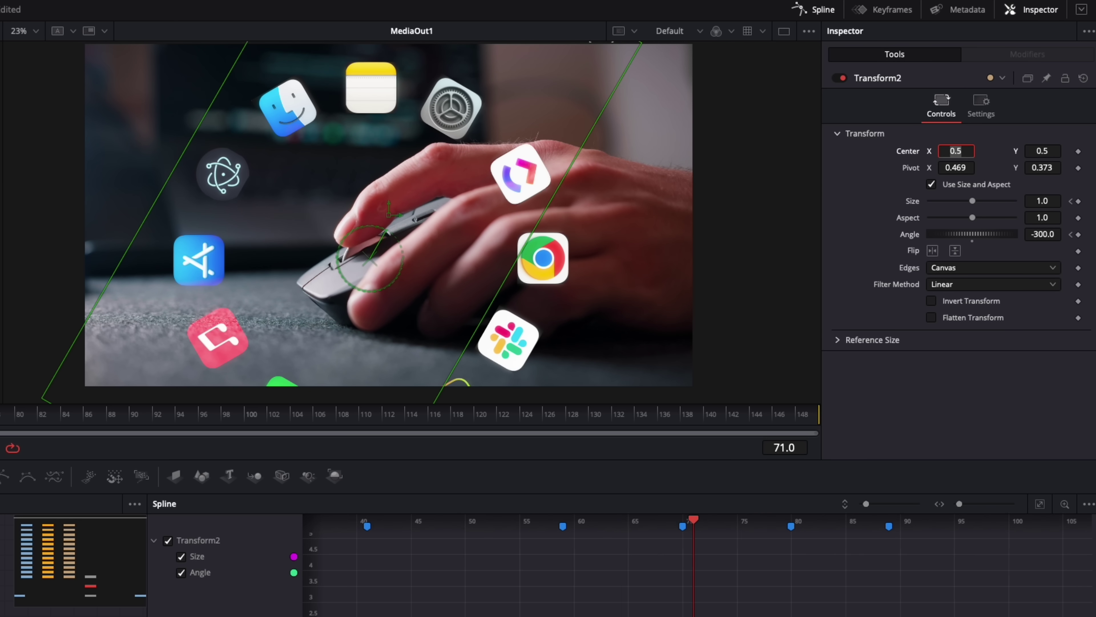
left_click(19, 417)
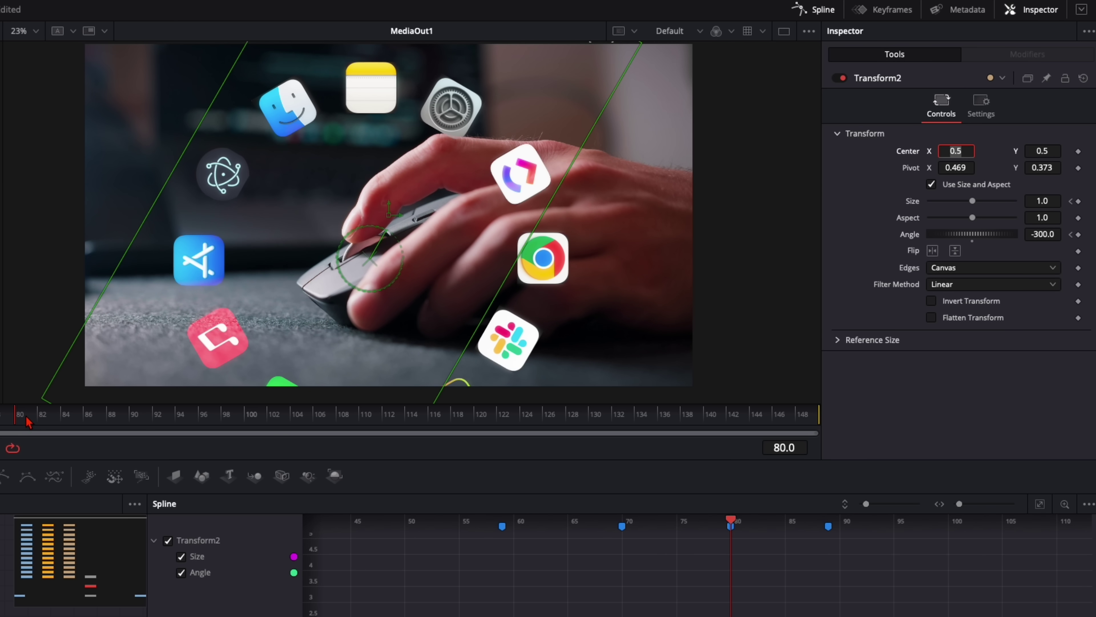
left_click(25, 417)
key("space")
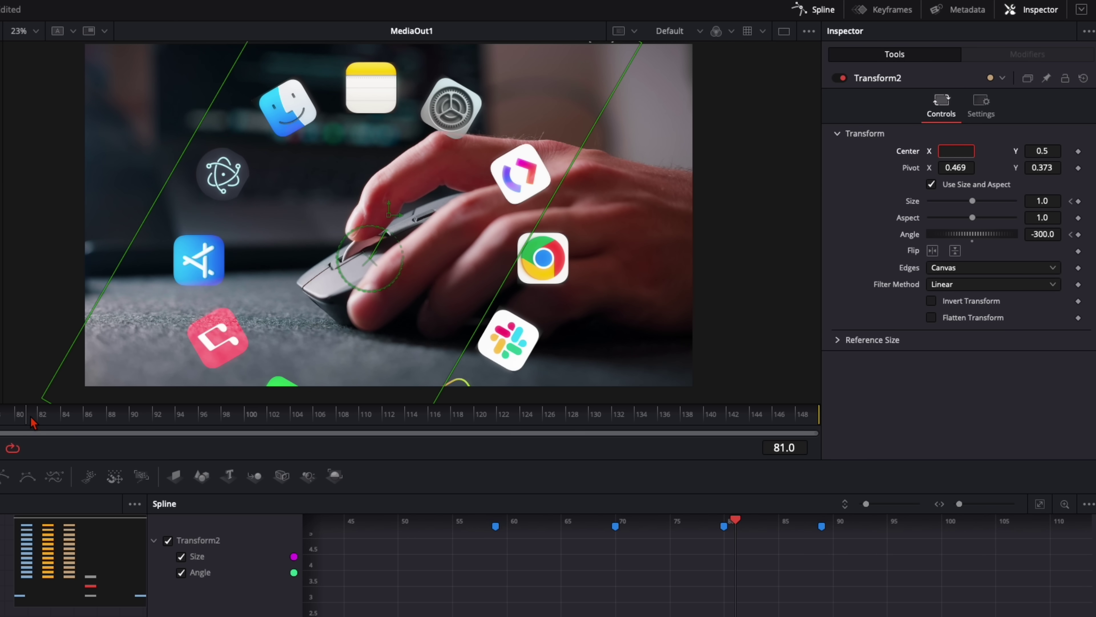
left_click(821, 526)
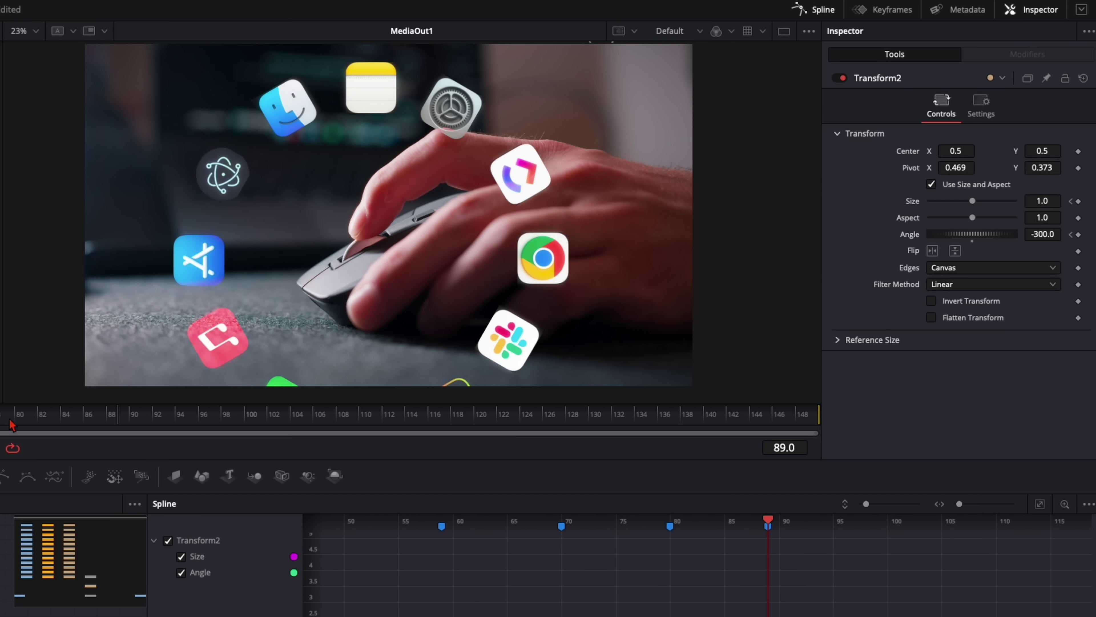
left_click(0, 414)
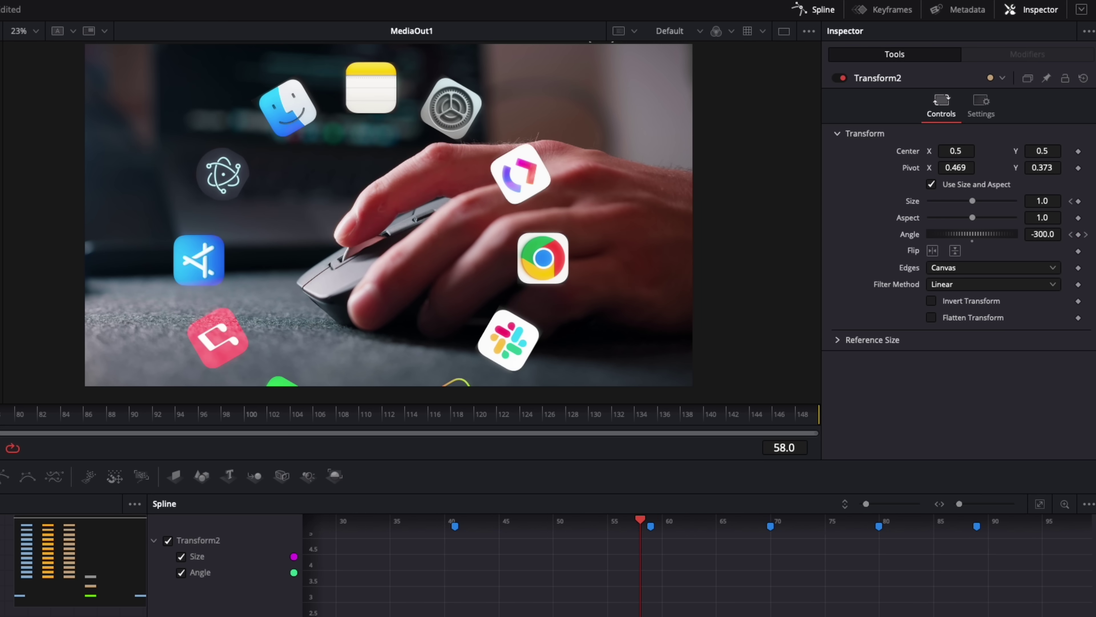
left_click_drag(0, 421, 0, 429)
key("Left")
key("Left")
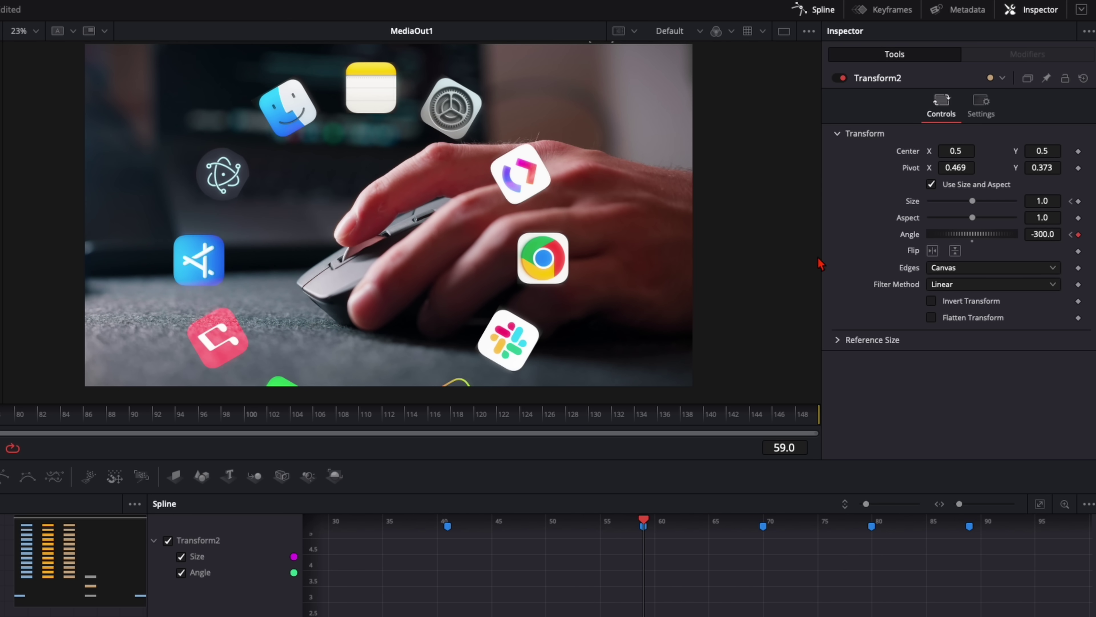
Set Transform2's Angle to -405.6 at frame 59 and hold that value with a keyframe at the frame 70 marker
left_click_drag(1004, 241, 948, 237)
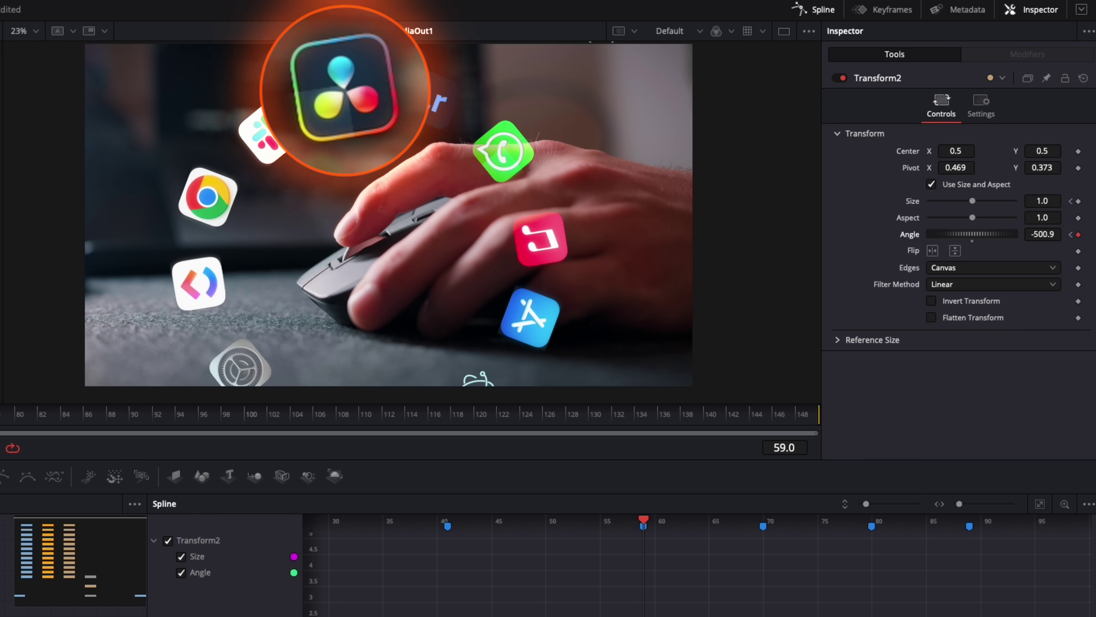
left_click_drag(988, 240, 1024, 246)
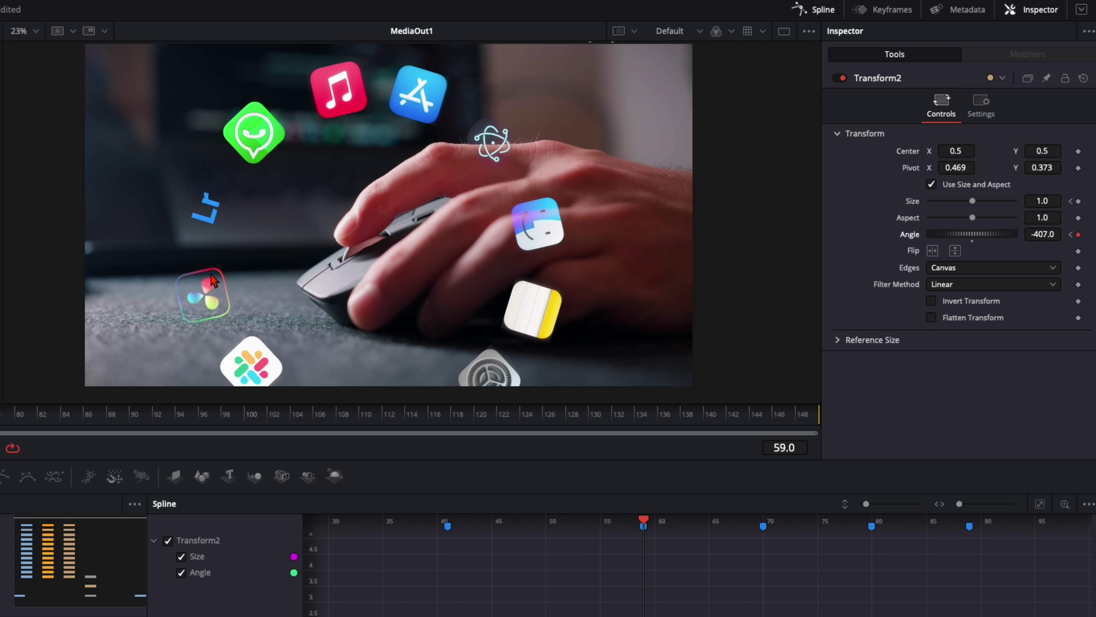
mouse_move(1052, 235)
left_mouse_down()
mouse_move(1041, 234)
mouse_move(1051, 235)
left_mouse_up()
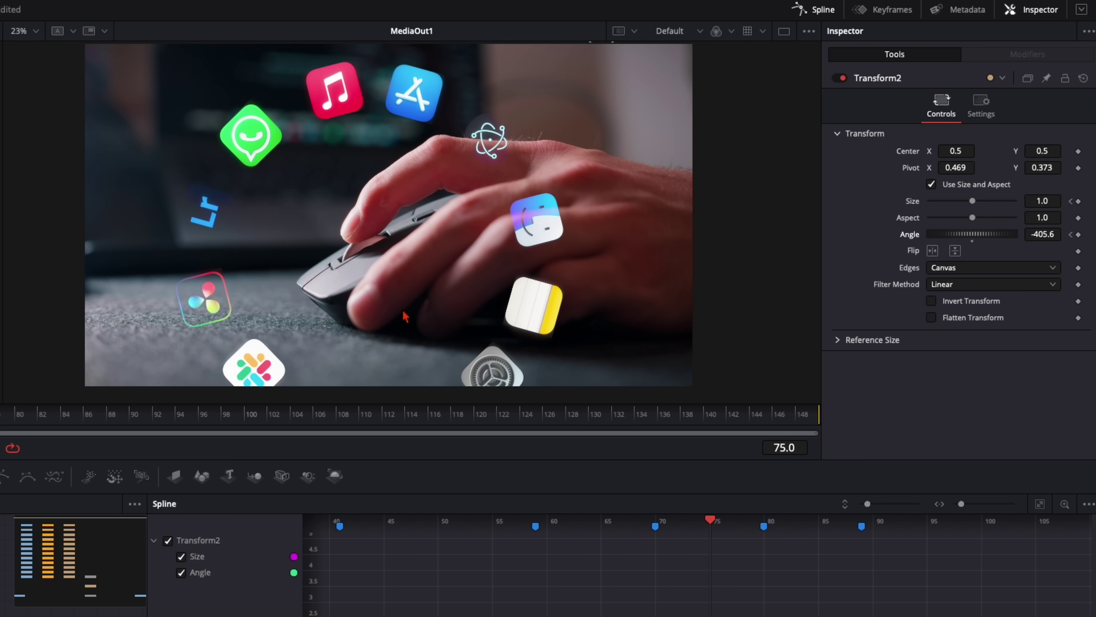
Set Transform2's Angle to -435.3 at frame 76 and hold that value with a keyframe at the frame 80 marker
left_click_drag(1049, 238, 848, 238)
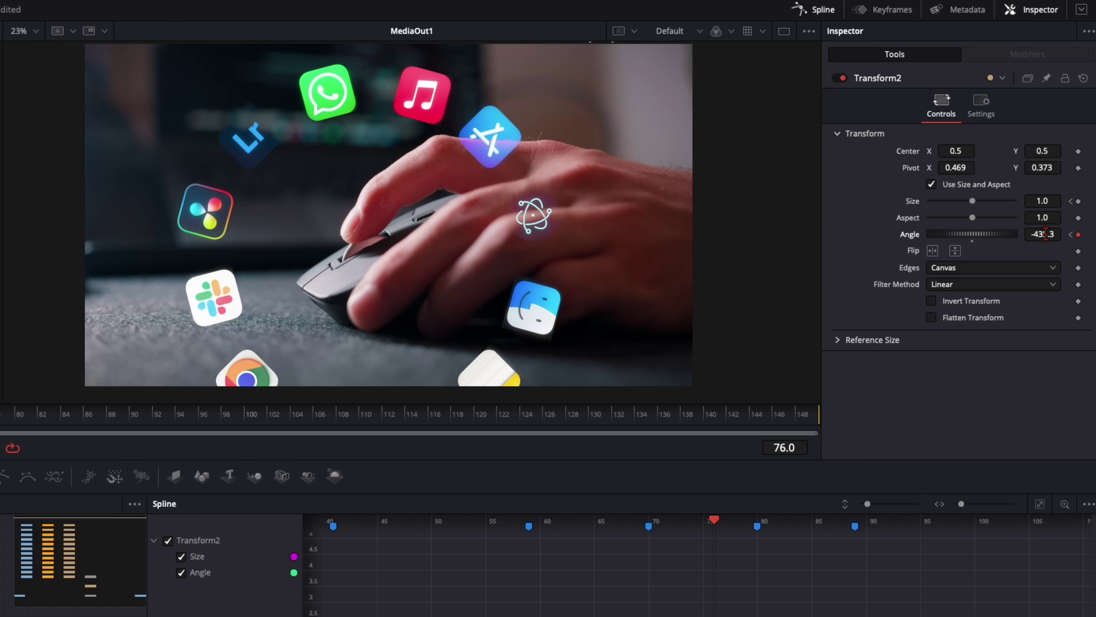
key("Right")
key("Right")
key("Right")
key("Right")
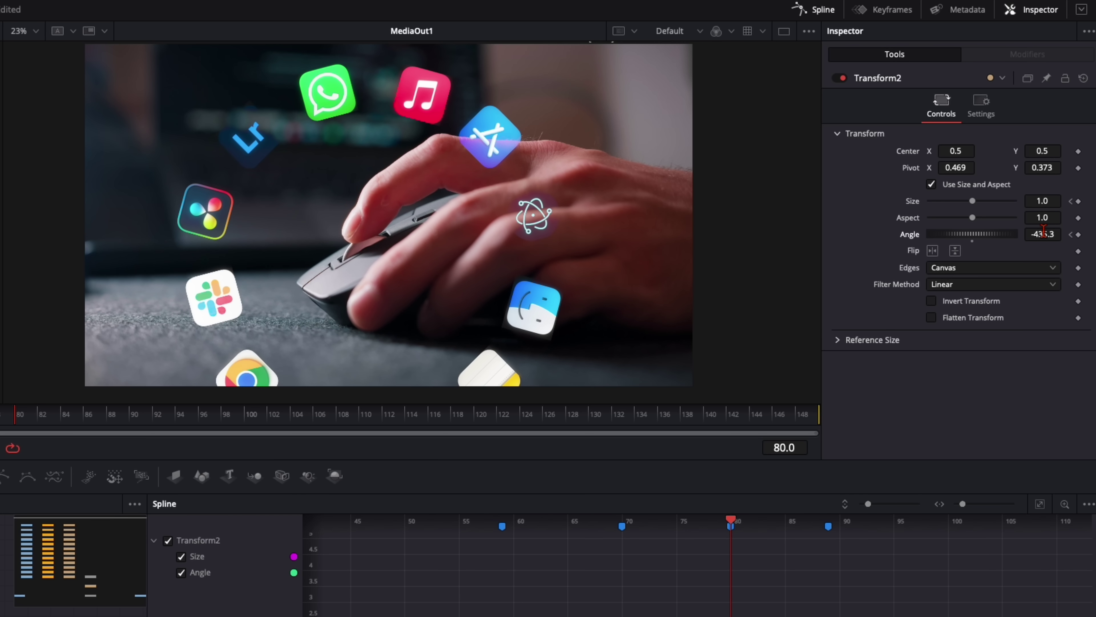
Set Transform2's Angle to -465.6 at frame 86, held until the frame 89 marker, and to -496.2 at frame 95
key("Right")
key("Right")
key("Right")
key("Right")
key("Right")
key("Right")
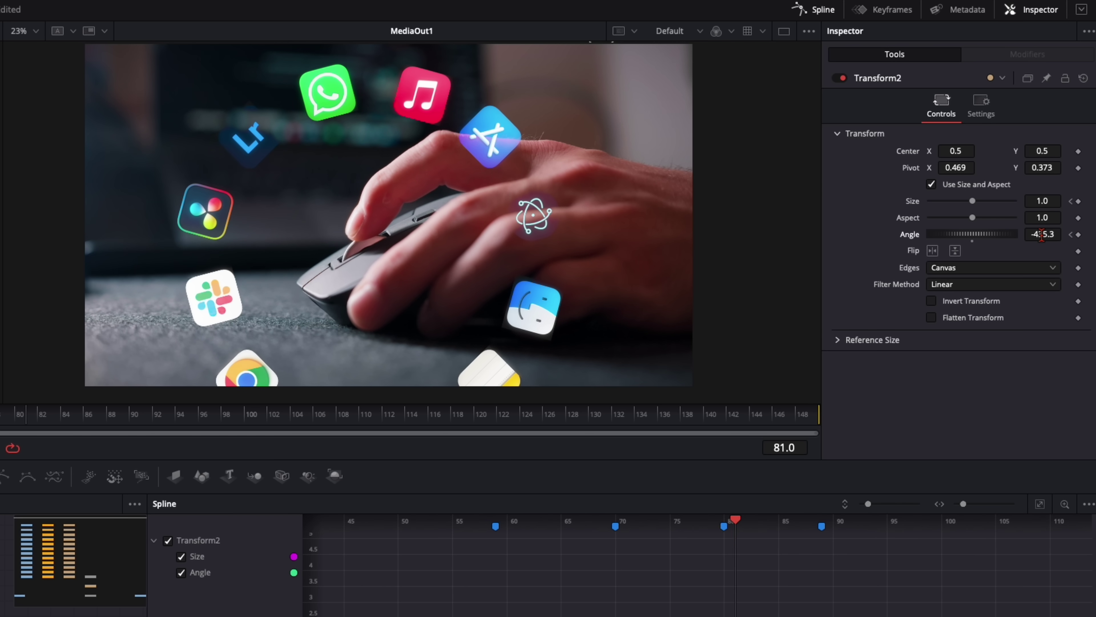
left_click_drag(1049, 237, 841, 234)
key("space")
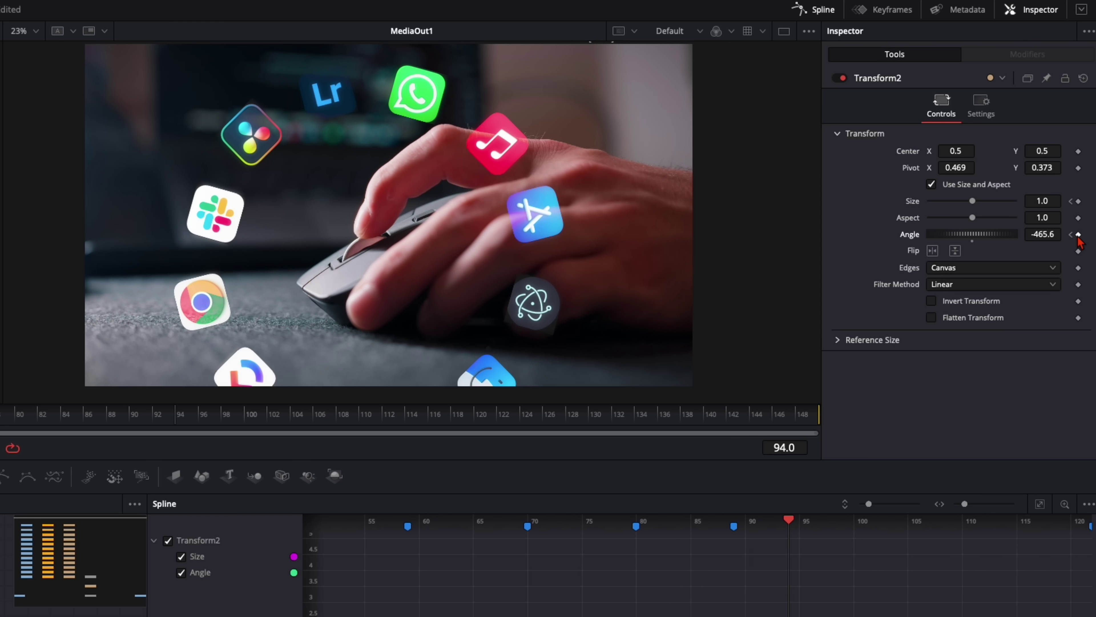
left_click_drag(1045, 235, 839, 241)
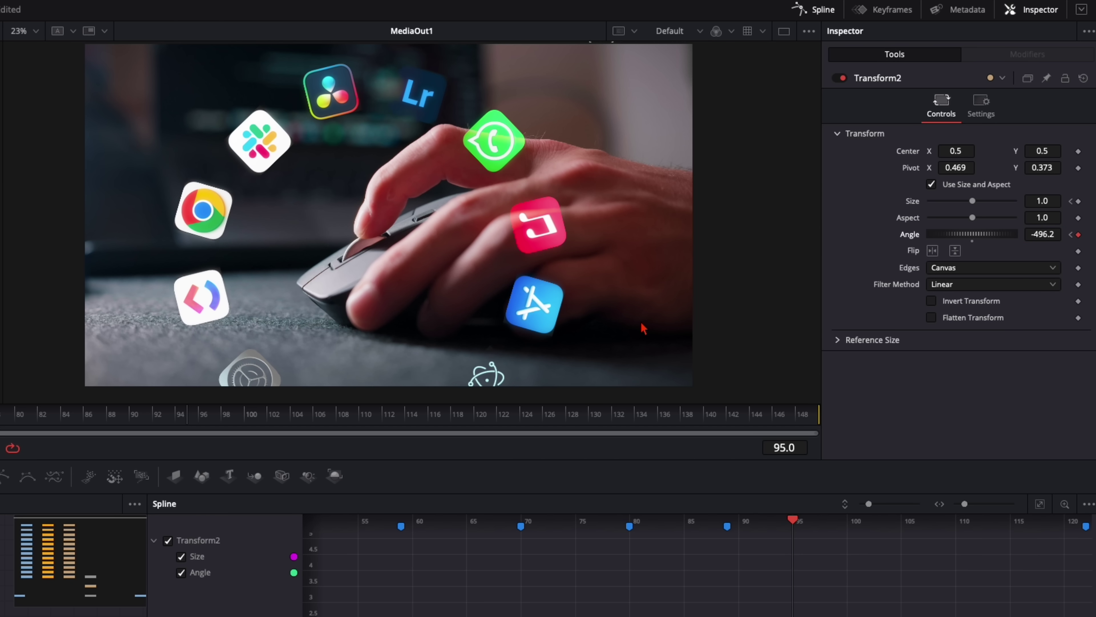
Keyframe Transform2's Size at 1.0 on the frame 122 marker and set it to 0.0 at frame 130
key("space")
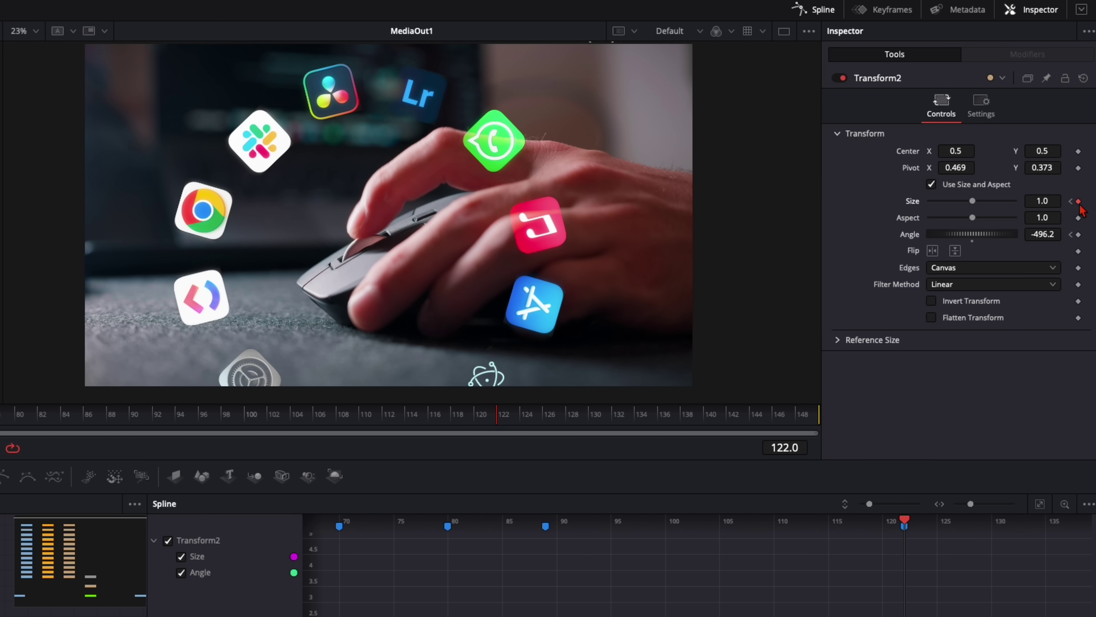
key("space")
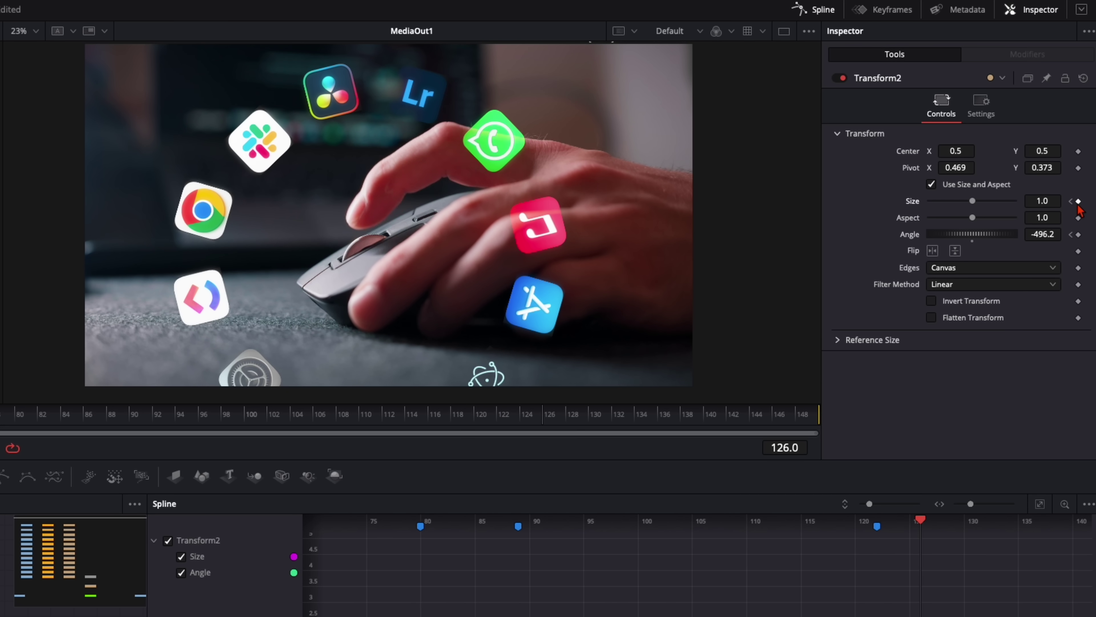
left_click_drag(971, 202, 923, 206)
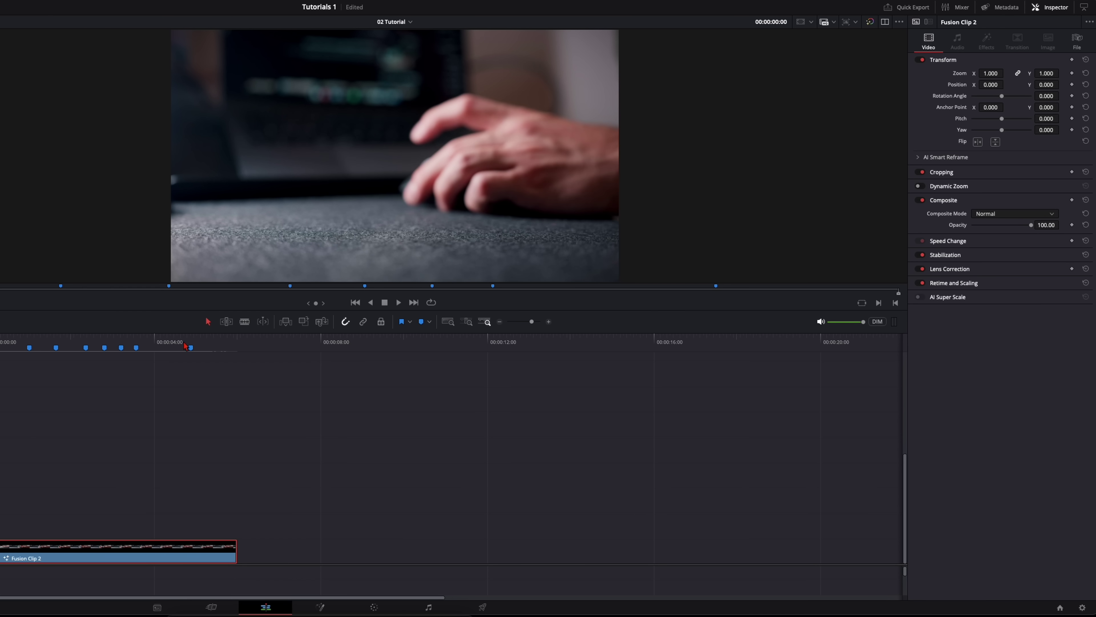
Play Fusion Clip 2 on the Edit page to review the icon wheel animation
key("space")
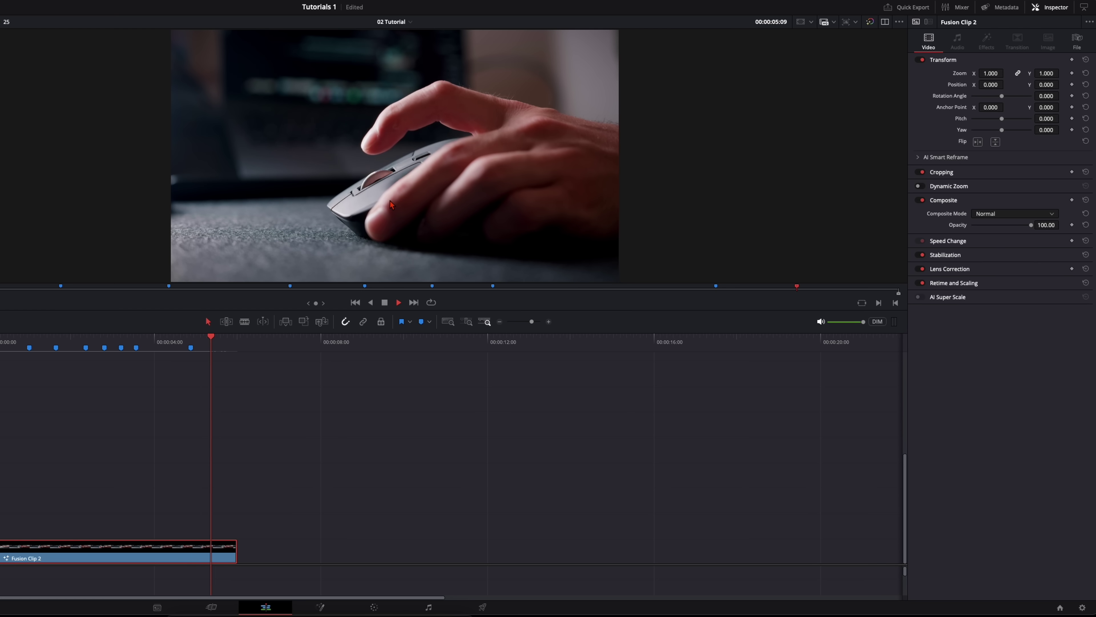
left_click(309, 424)
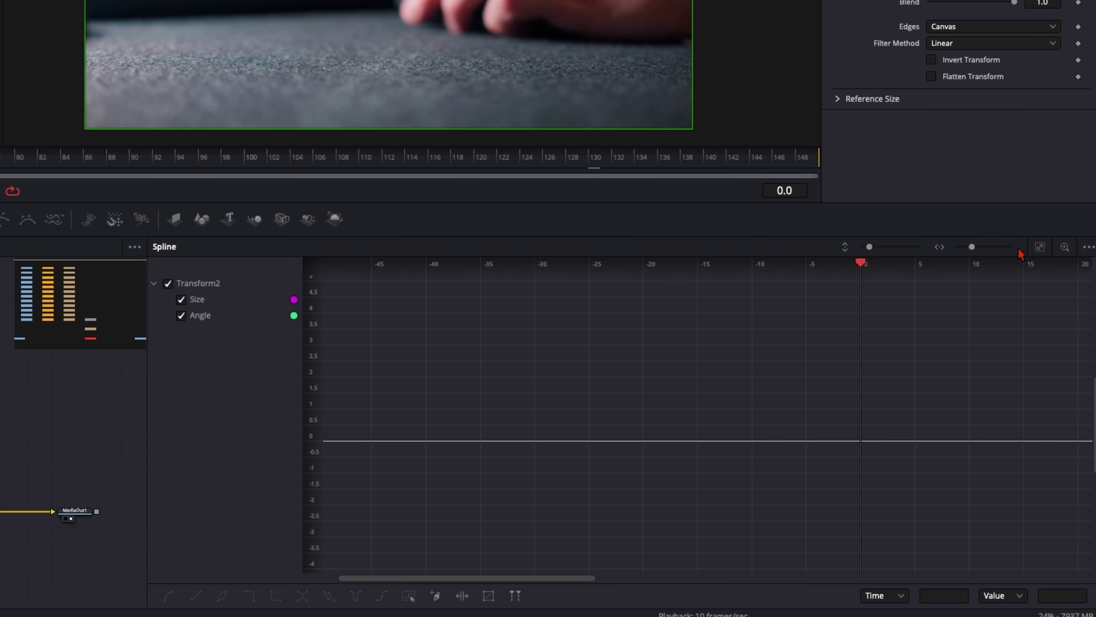
Fit the animation curves in the Spline editor and hide Transform2's Angle curve, leaving only Size shown
left_click(1040, 247)
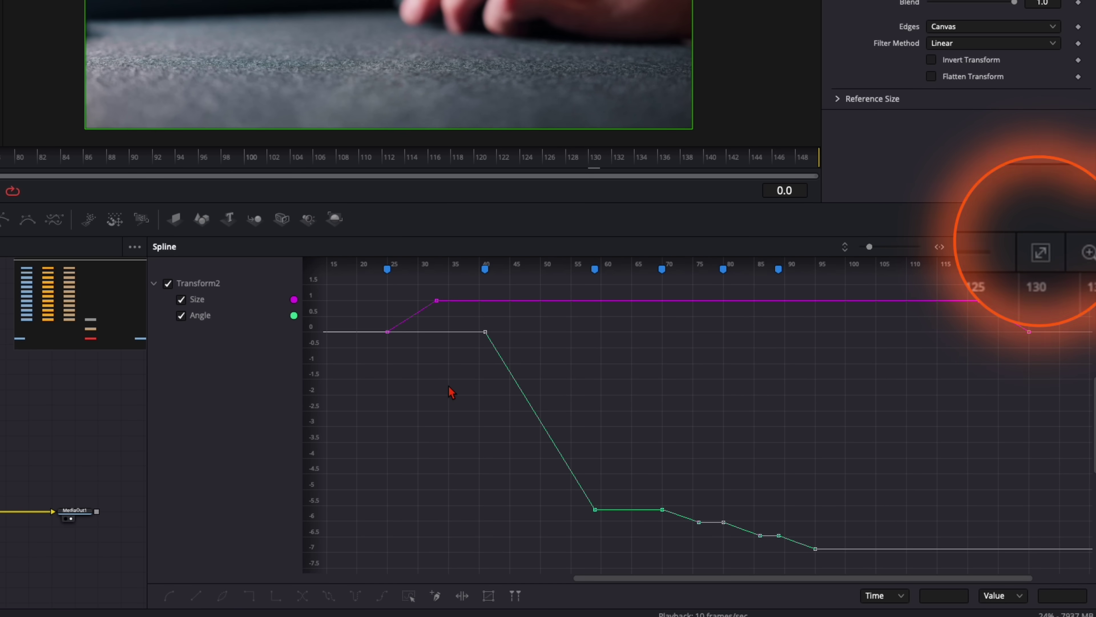
left_click(182, 316)
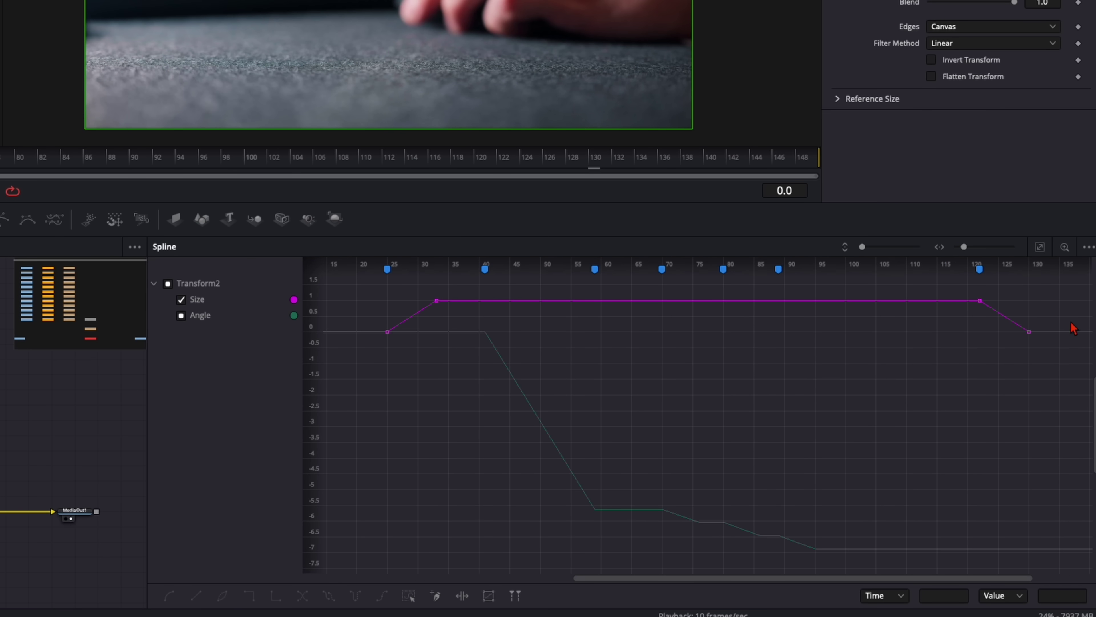
left_click(182, 316)
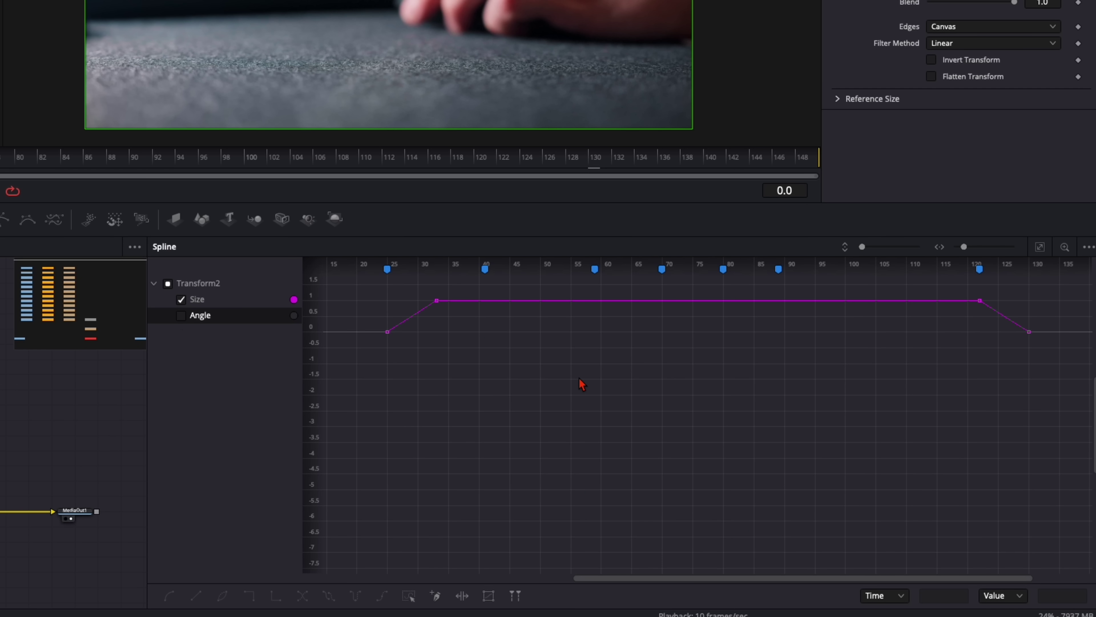
Select all keyframes on the Size curve, flatten them and apply easing
key("ctrl+a")
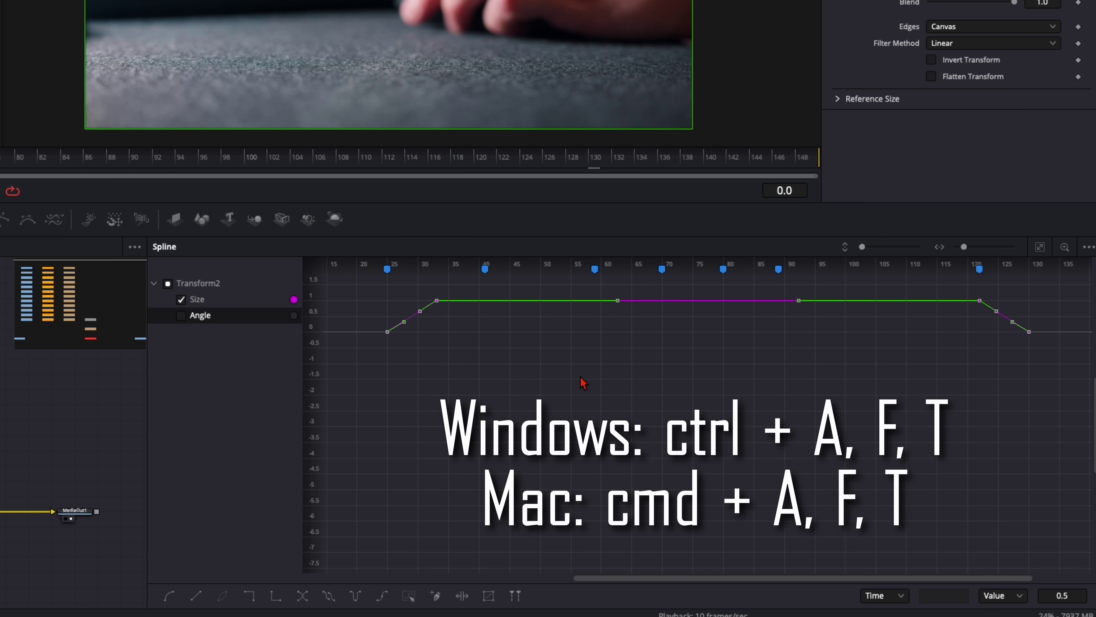
key("f")
key("t")
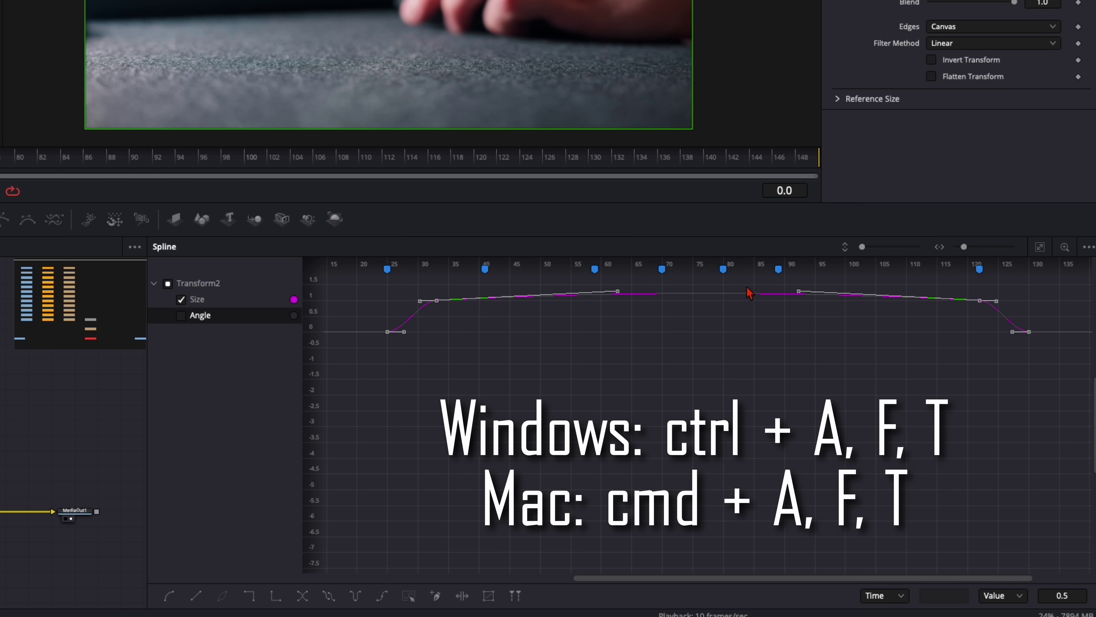
Set Ease In to 85.5 for all keyframes on Transform2's Size curve
key("t")
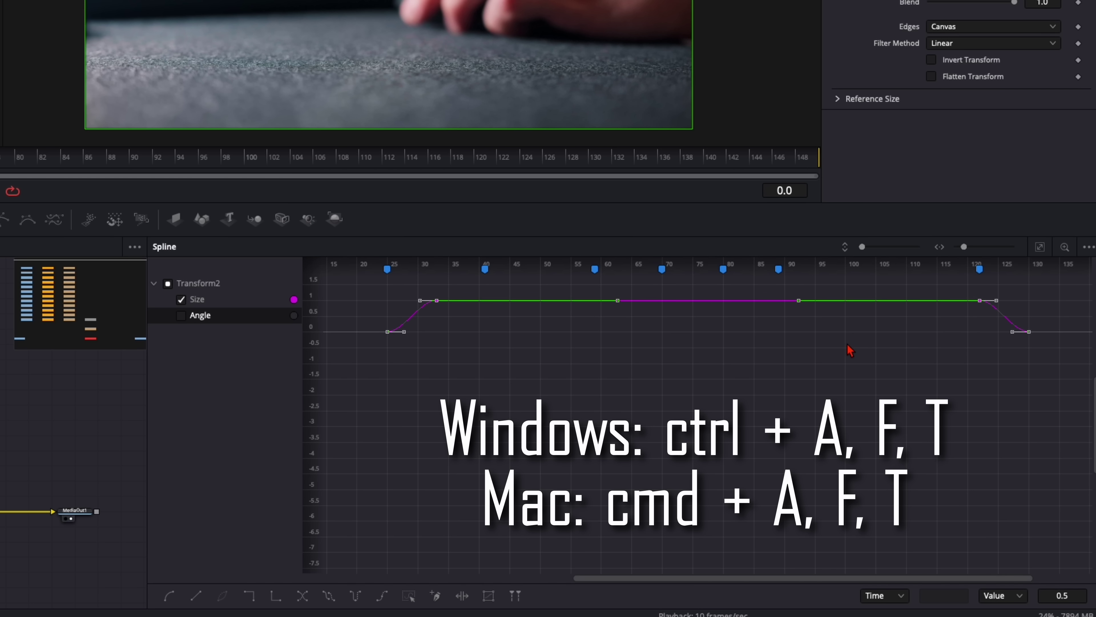
key("e")
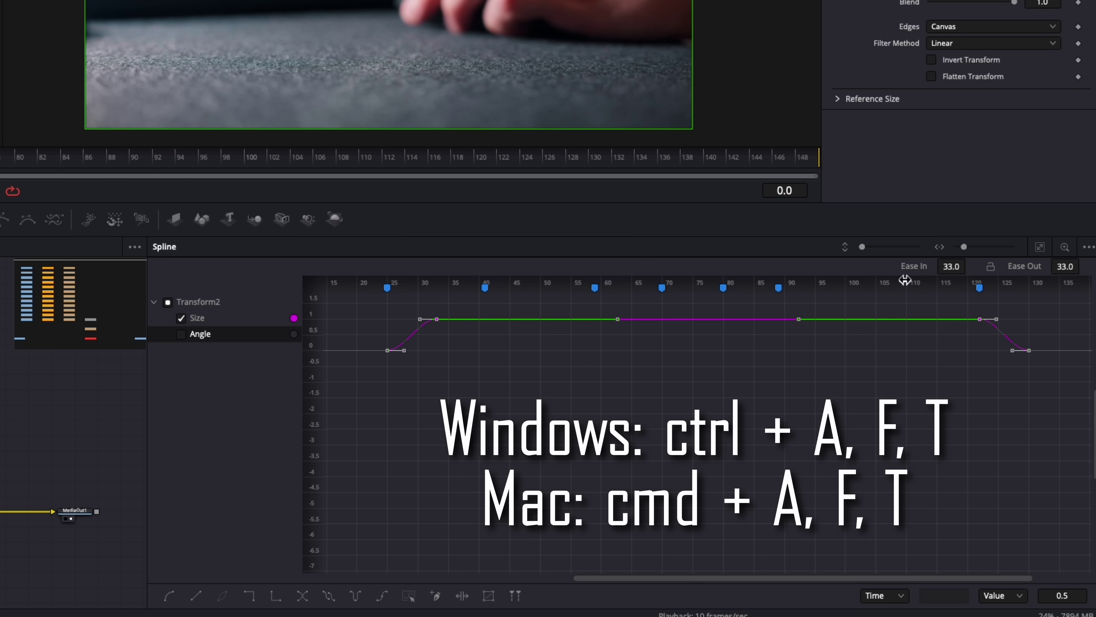
mouse_move(948, 271)
left_mouse_down()
mouse_move(61, 209)
mouse_move(949, 267)
left_mouse_up()
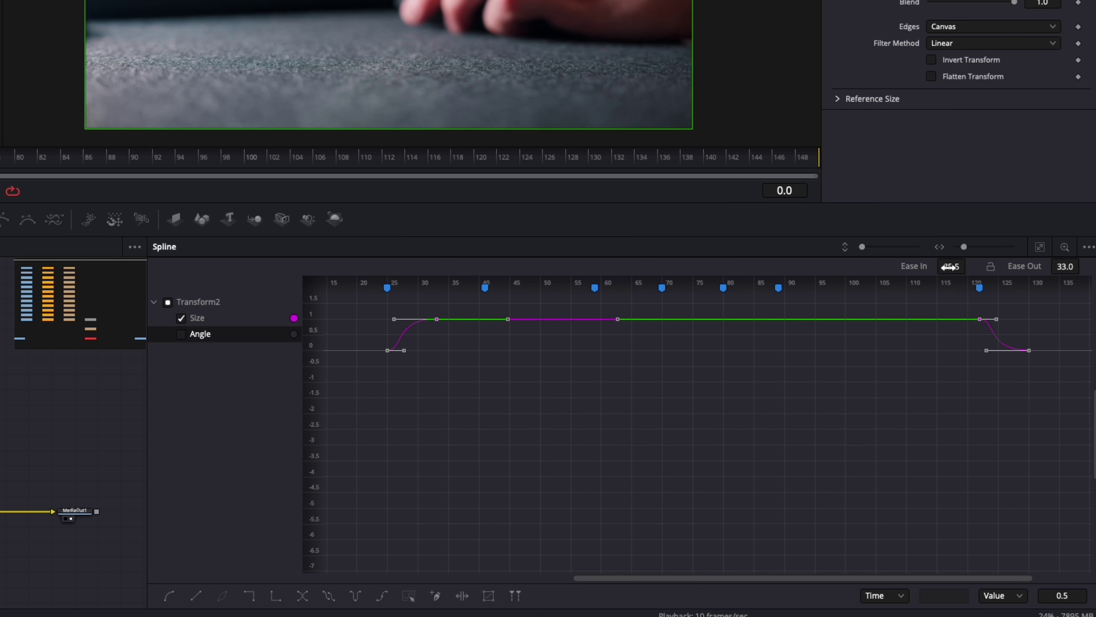
Show only Transform2's Angle curve, smooth all of its keyframes and close the Spline editor
left_click(183, 317)
left_click(183, 321)
left_click(181, 334)
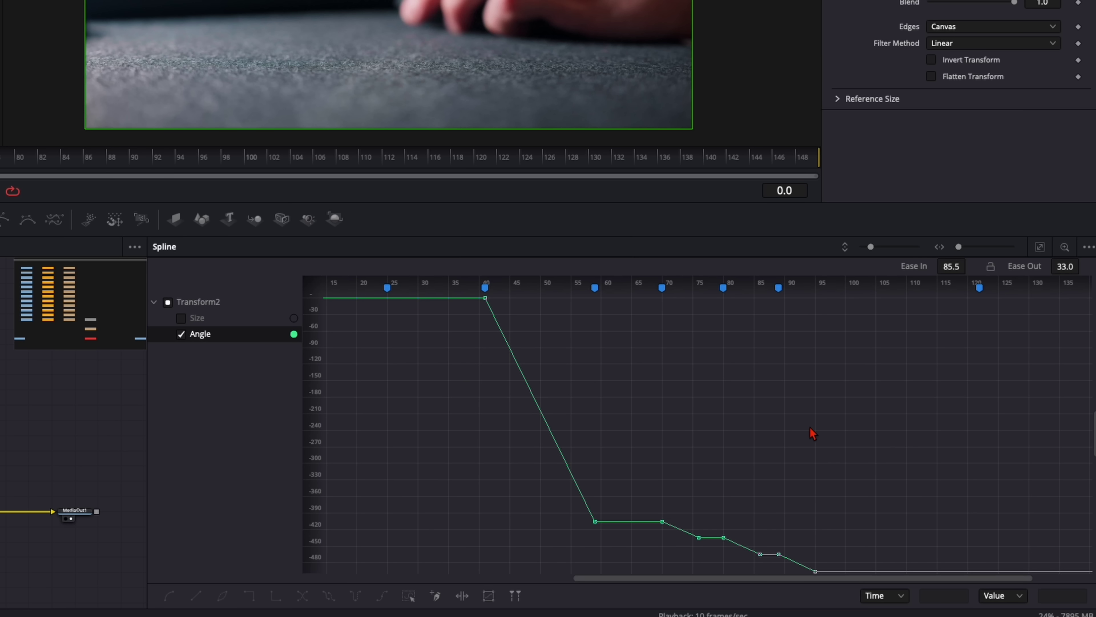
key("ctrl+a")
key("s")
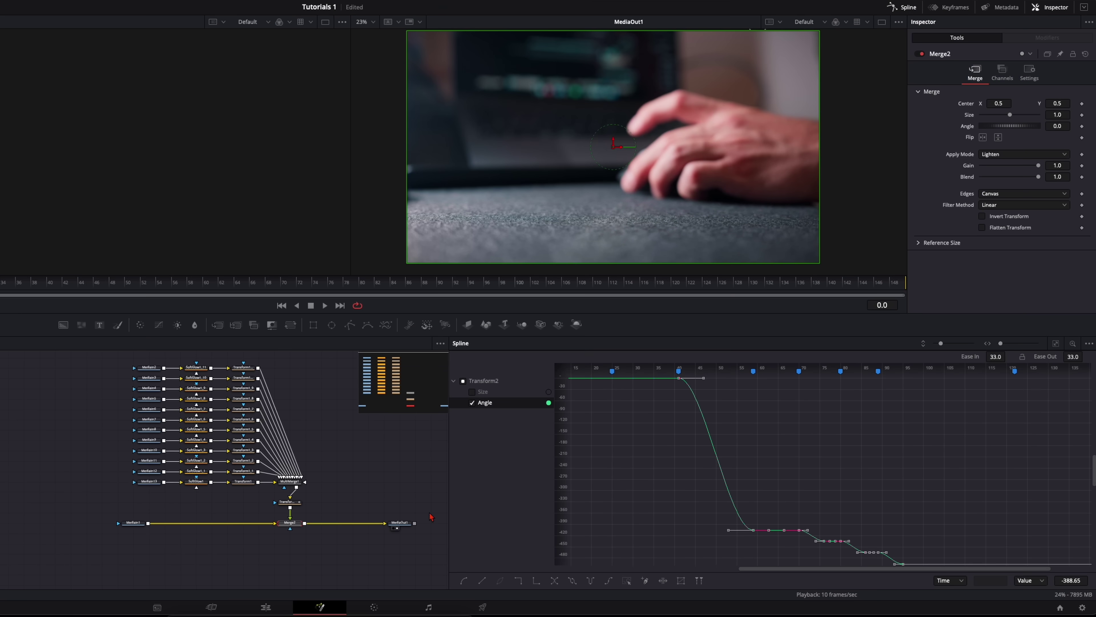
left_click(905, 8)
left_click_drag(398, 444, 718, 449)
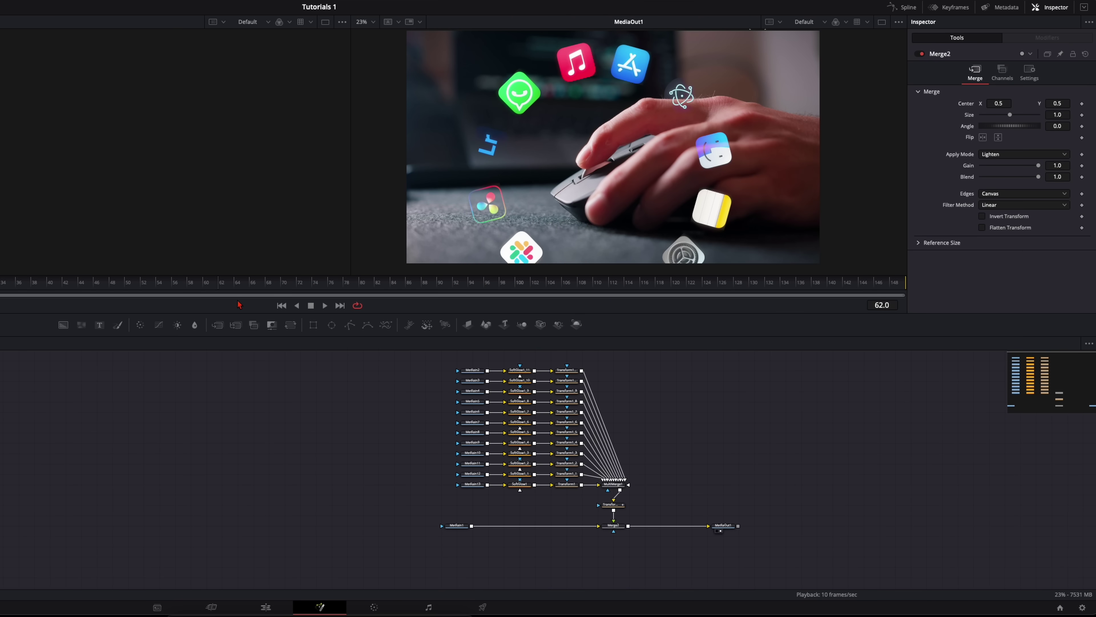
Mask Merge2 with an inverted Rectangle about 0.695 wide and 0.578 high
left_click(242, 284)
left_click_drag(314, 324, 611, 533)
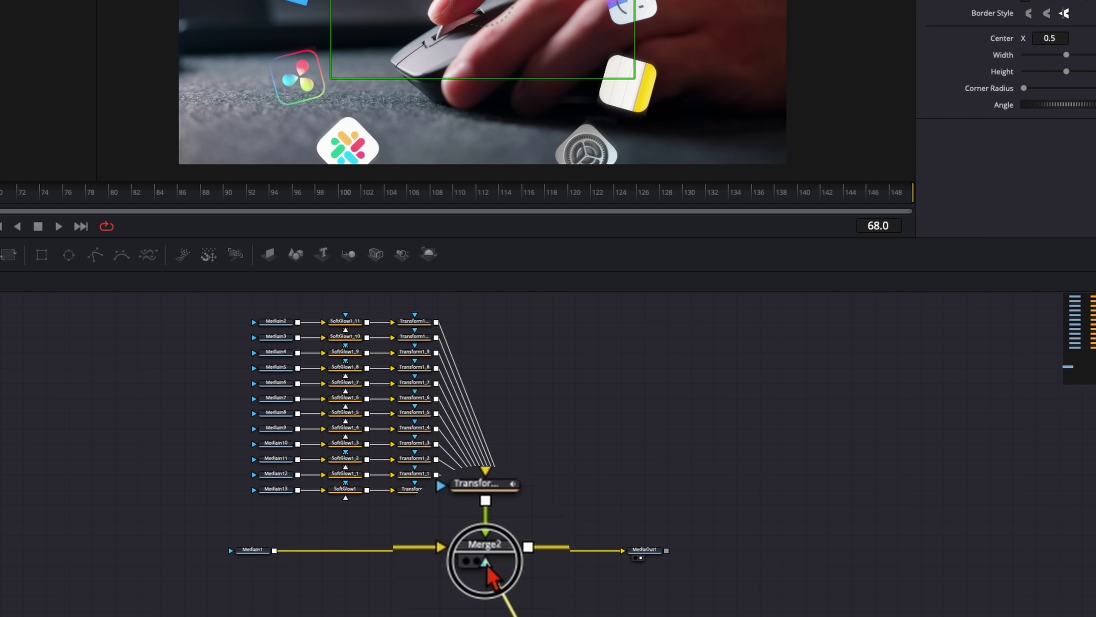
left_click_drag(487, 566, 486, 563)
left_click_drag(712, 85, 756, 80)
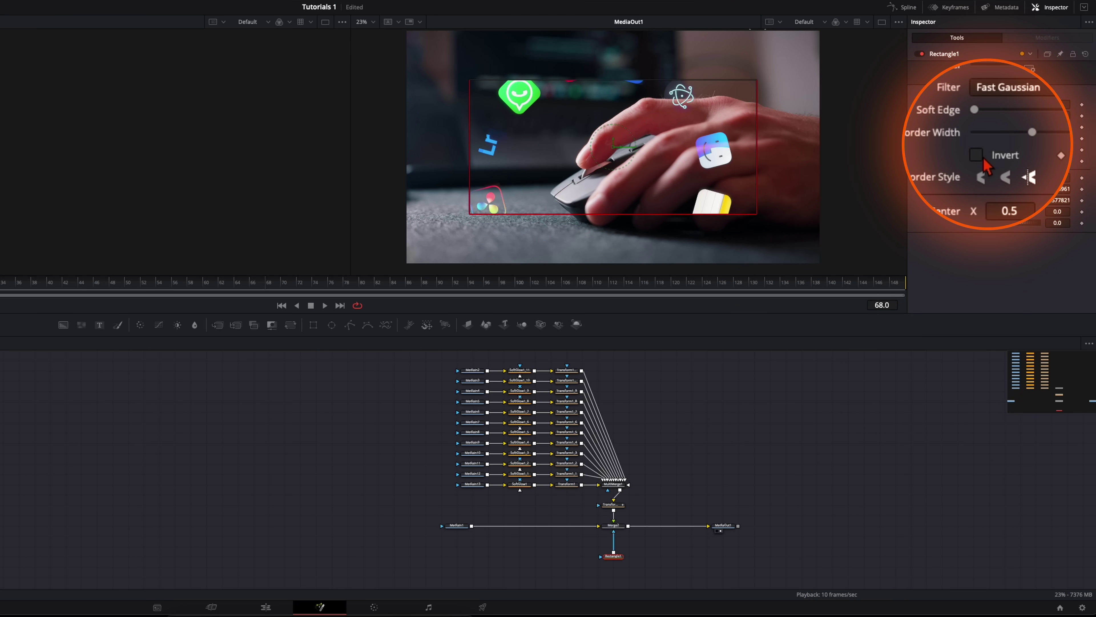
left_click(982, 149)
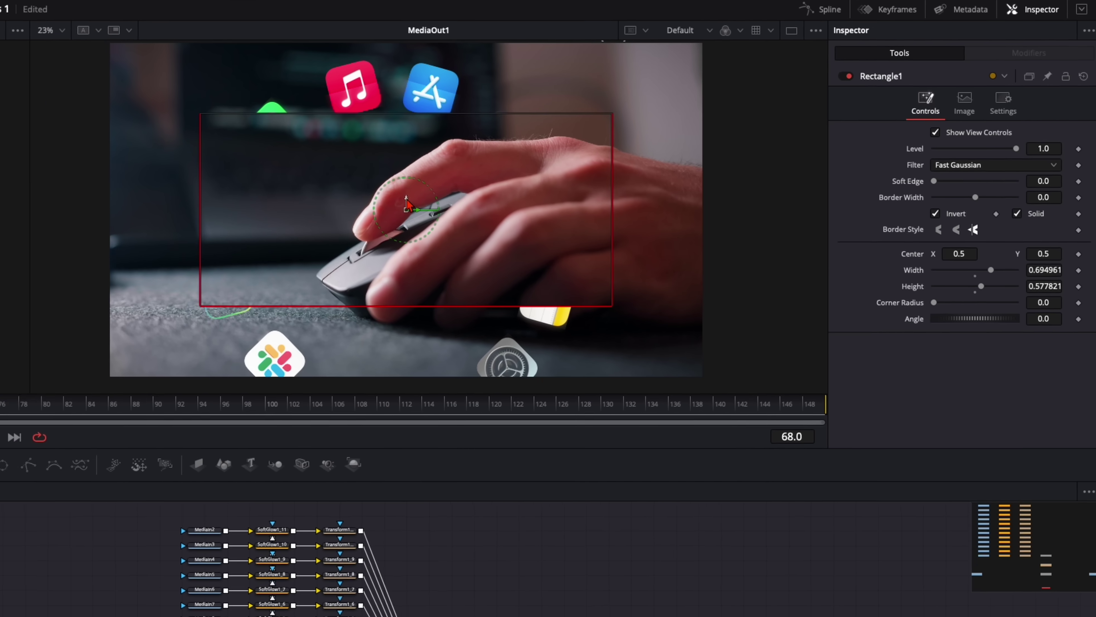
Lower the Rectangle mask over the desk surface to a Center Y of about -0.076 and set its Soft Edge to 0.0079
left_click_drag(613, 144, 617, 260)
left_click_drag(396, 383, 396, 425)
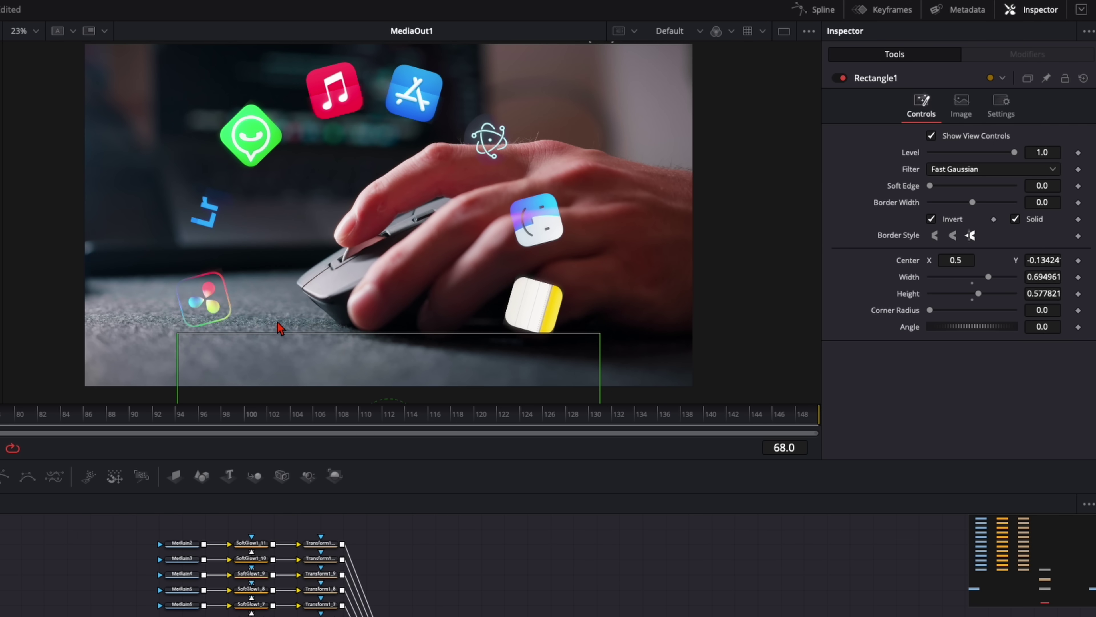
left_click_drag(385, 364, 382, 310)
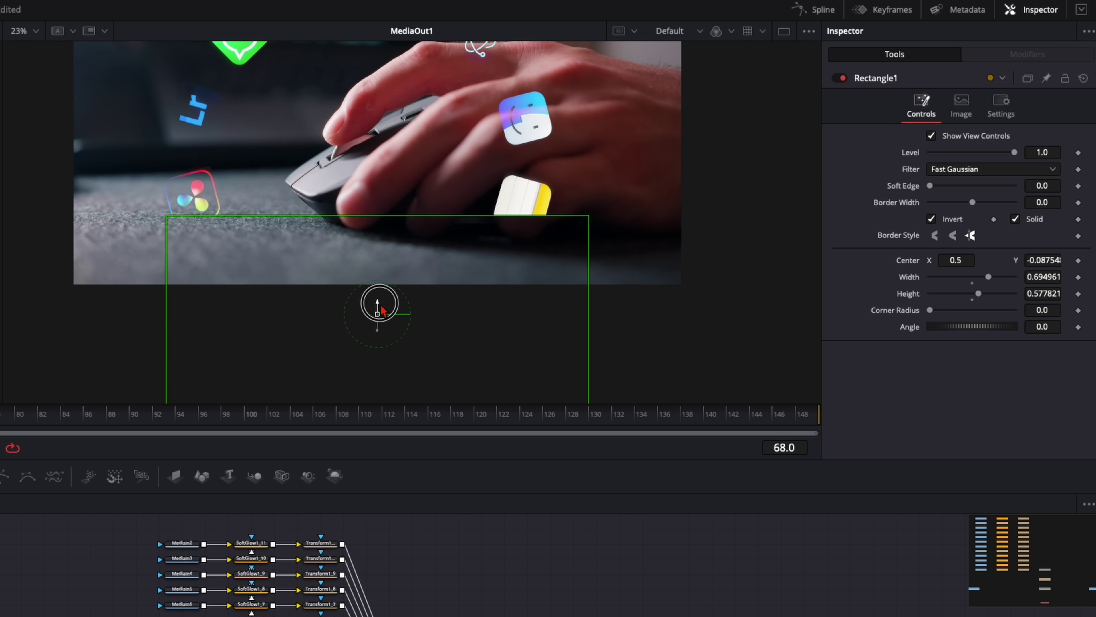
left_click_drag(930, 186, 934, 191)
left_click_drag(378, 309, 375, 303)
scroll(375, 303, "up", 5)
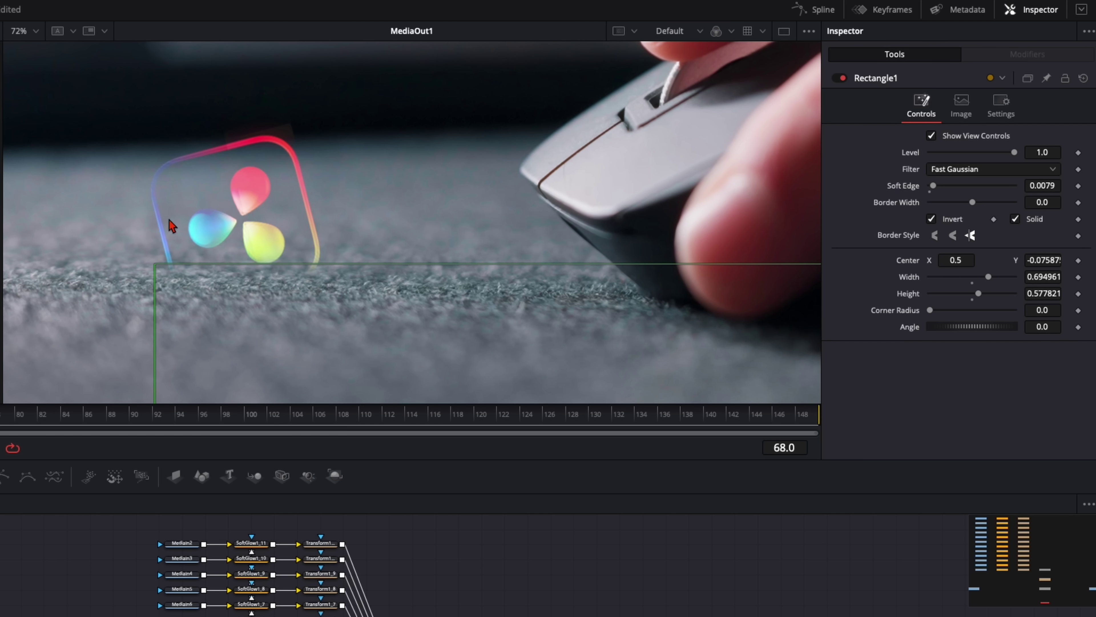
scroll(320, 306, "down", 5)
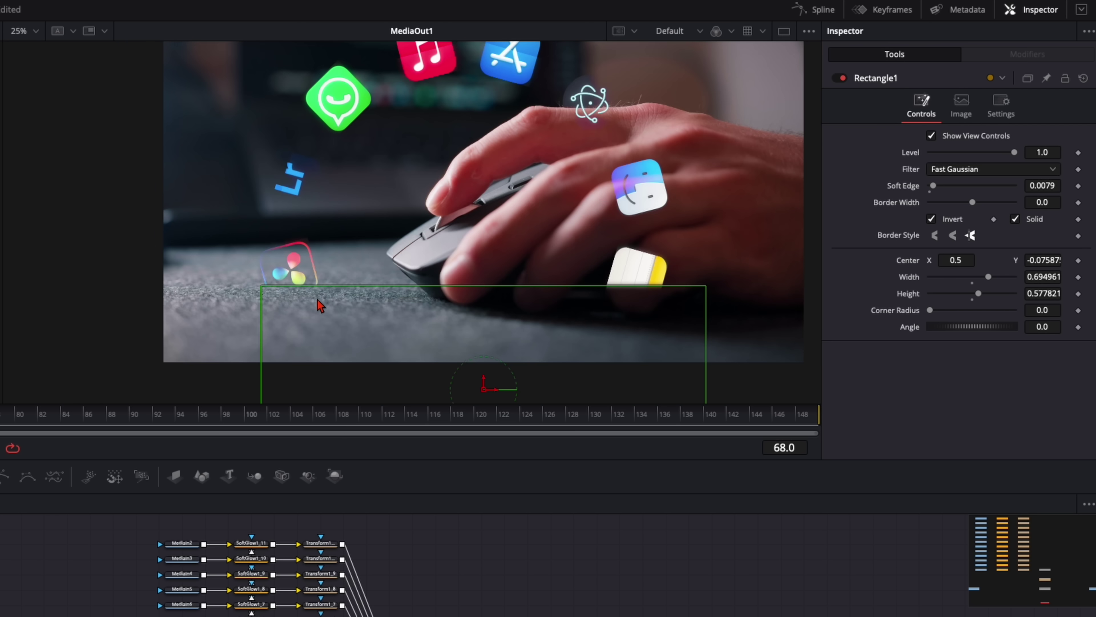
left_click_drag(501, 240, 405, 257)
scroll(388, 251, "down", 1)
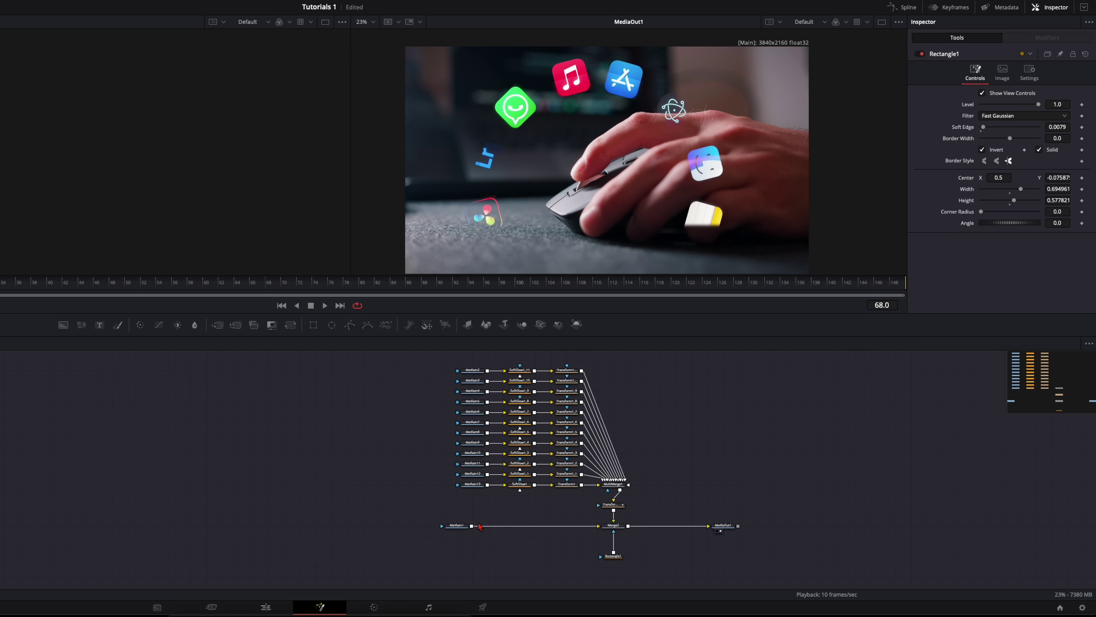
On the Edit page, duplicate Fusion Clip 2 onto track V2 and trim the copy's start to Marker 1 at 00:00:01:00
left_click(275, 608)
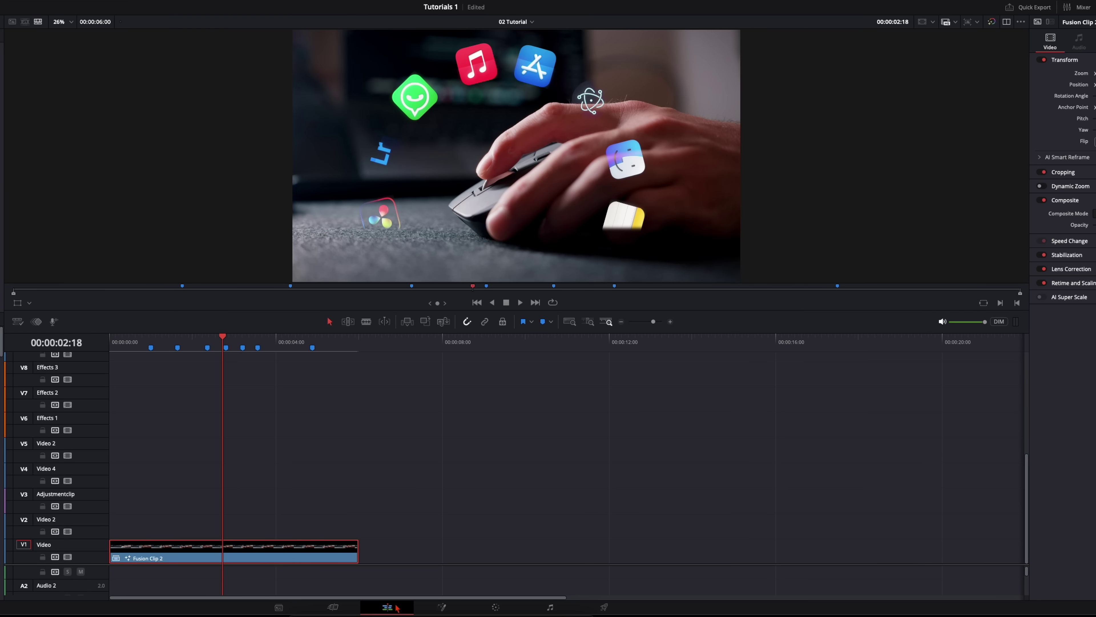
left_click_drag(247, 549, 250, 534)
scroll(242, 522, "up", 5)
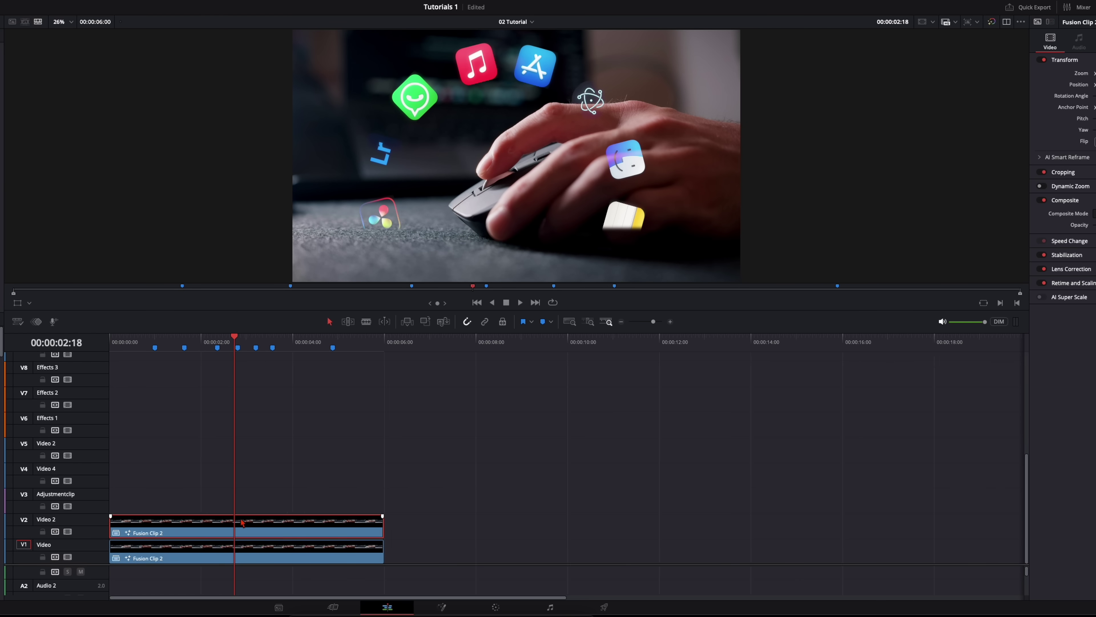
scroll(241, 522, "up", 4)
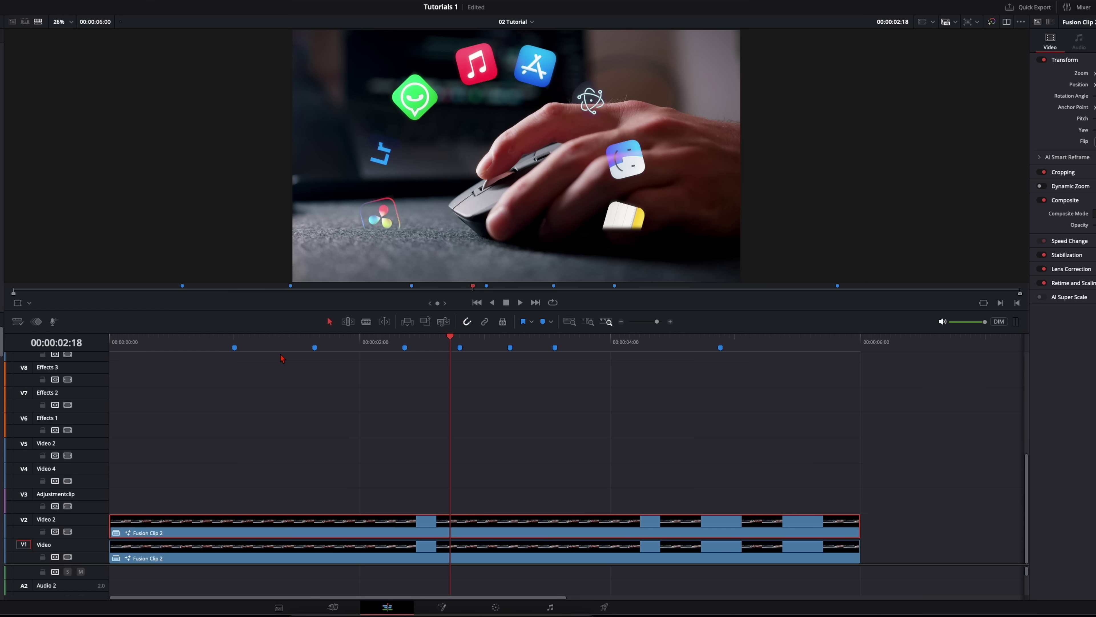
left_click(236, 340)
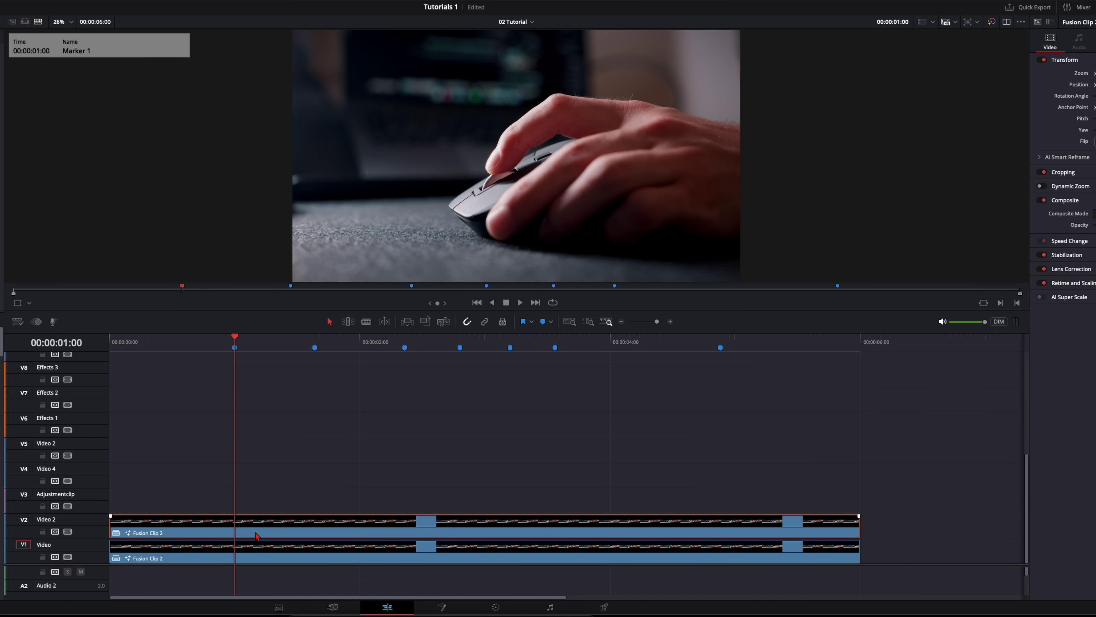
key("shift+[")
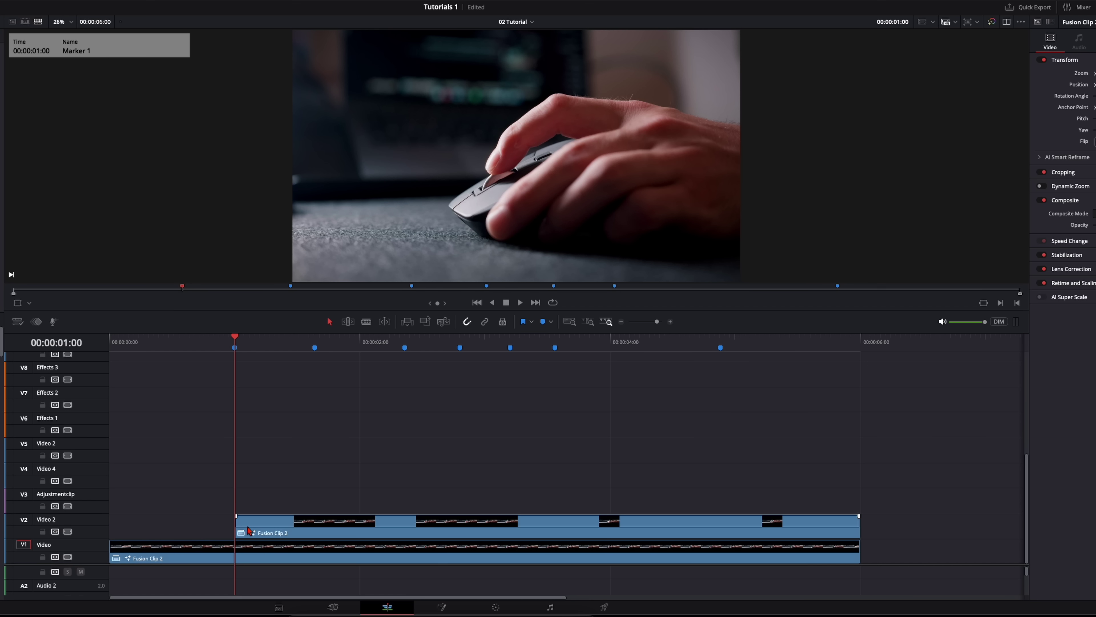
Step past the last marker to where the icons have vanished, split the V2 clip there and delete the remainder
left_click(723, 337)
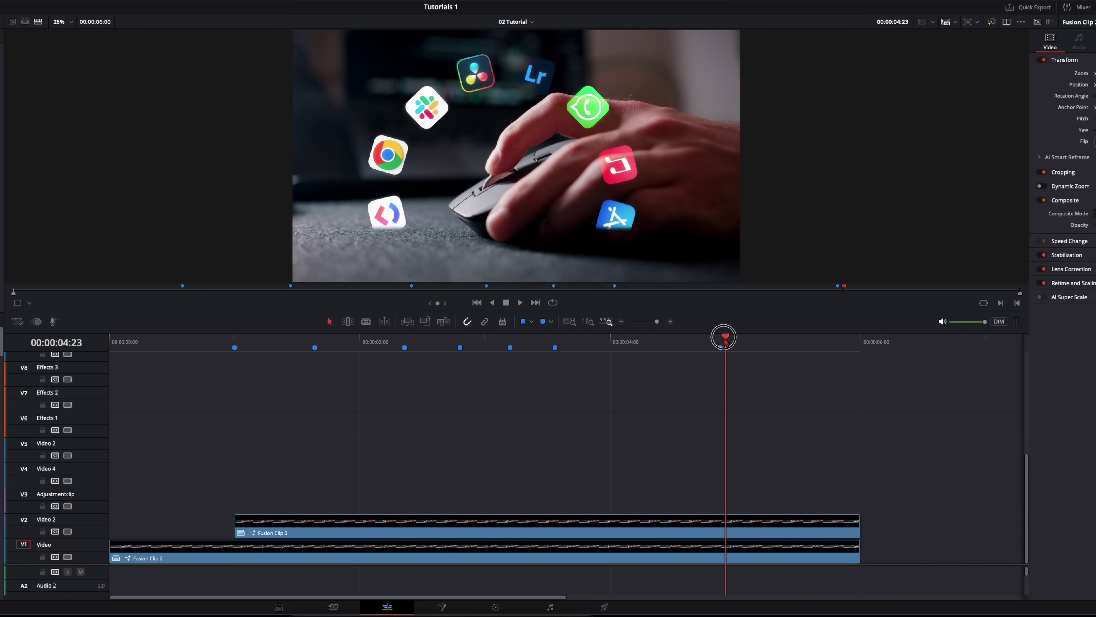
left_click(731, 340)
key("Right")
key("Right")
key("Right")
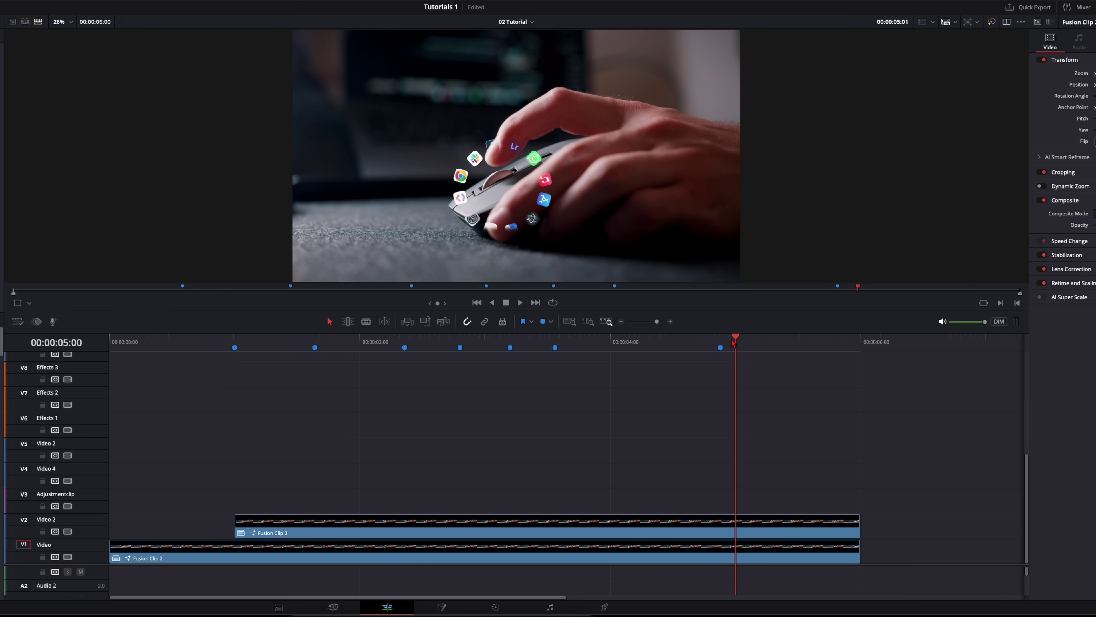
key("Right")
key("Right")
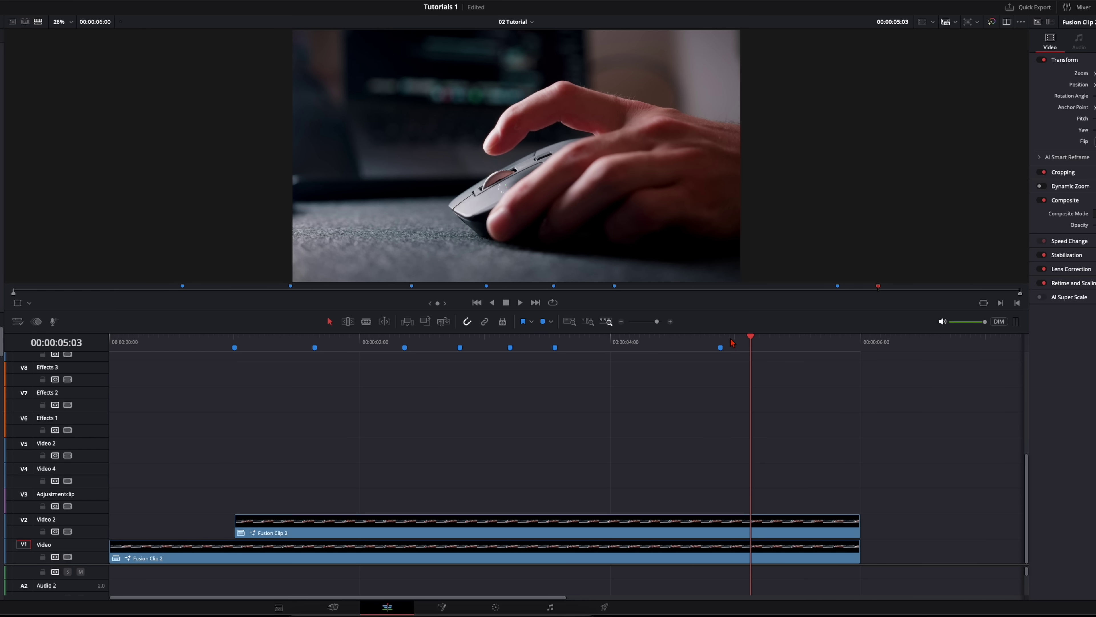
key("Right")
left_click(793, 527)
key("super+b")
left_click(793, 527)
key("BackSpace")
Open the V2 clip in Fusion at its first frame and delete all nodes except MediaIn1 and MediaOut1
left_click_drag(255, 344, 540, 357)
left_click(354, 529)
key("Up")
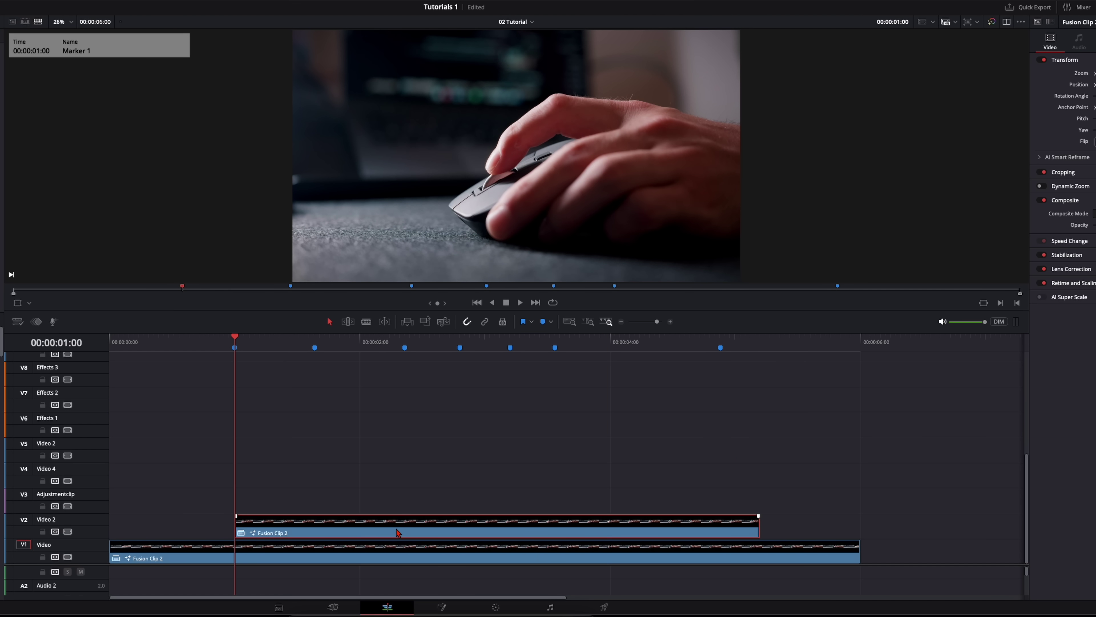
key("shift+5")
left_click_drag(552, 488, 595, 579)
key("Delete")
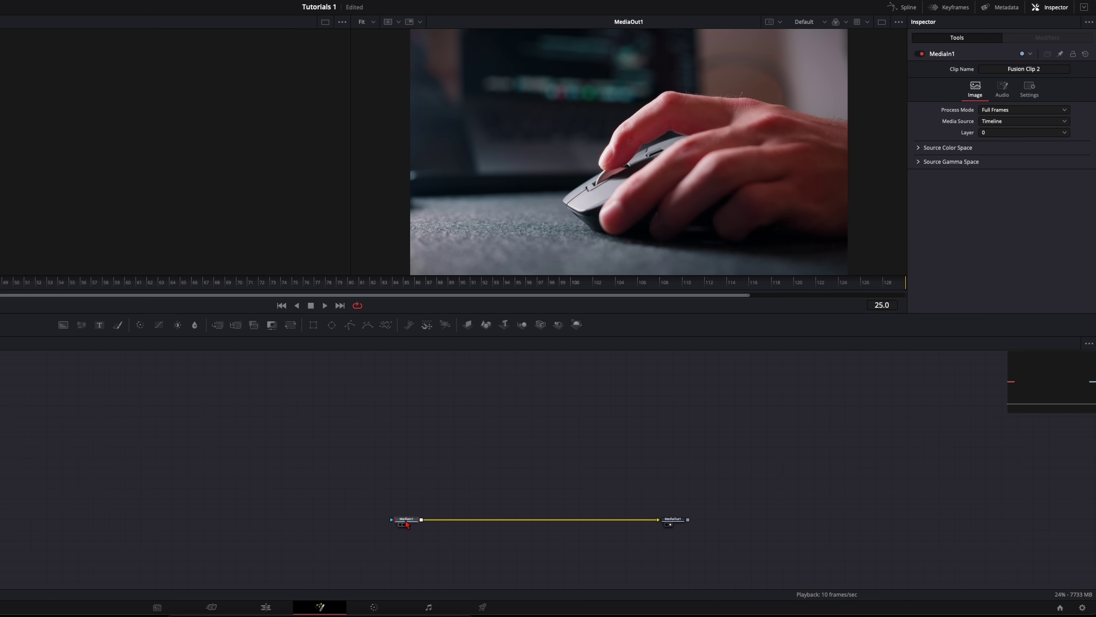
Insert a Magic Mask node between MediaIn1 and MediaOut1
key("shift+space")
type("magic")
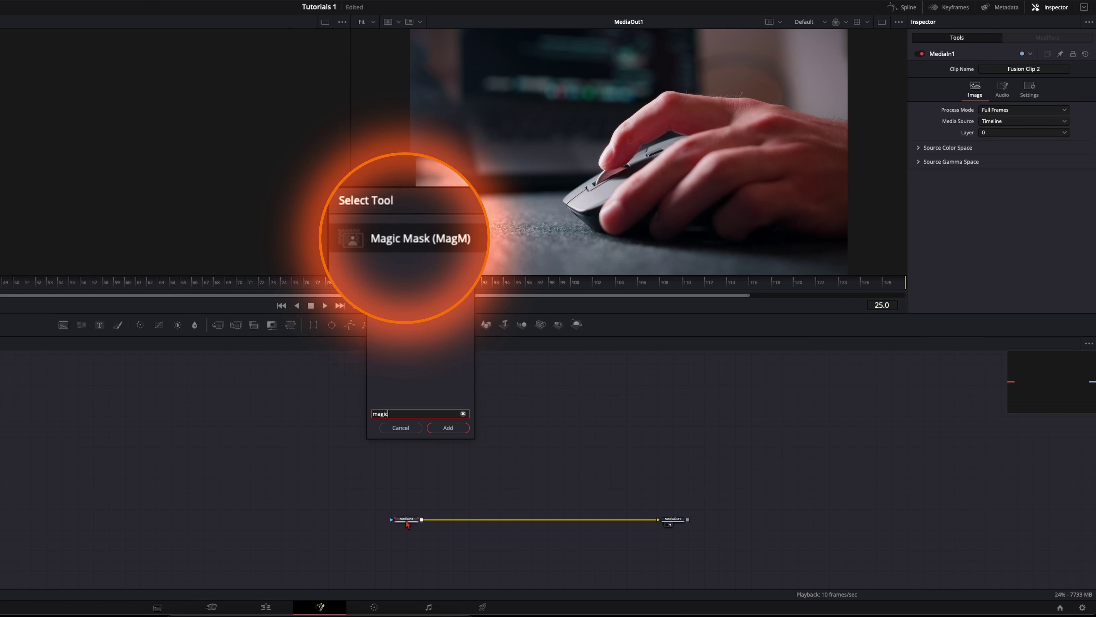
key("Return")
left_click(438, 519)
Paint Magic Mask strokes over the hand and mouse, and subtractive strokes over the desk surface
mouse_move(578, 193)
left_mouse_down()
mouse_move(612, 173)
mouse_move(672, 166)
left_mouse_up()
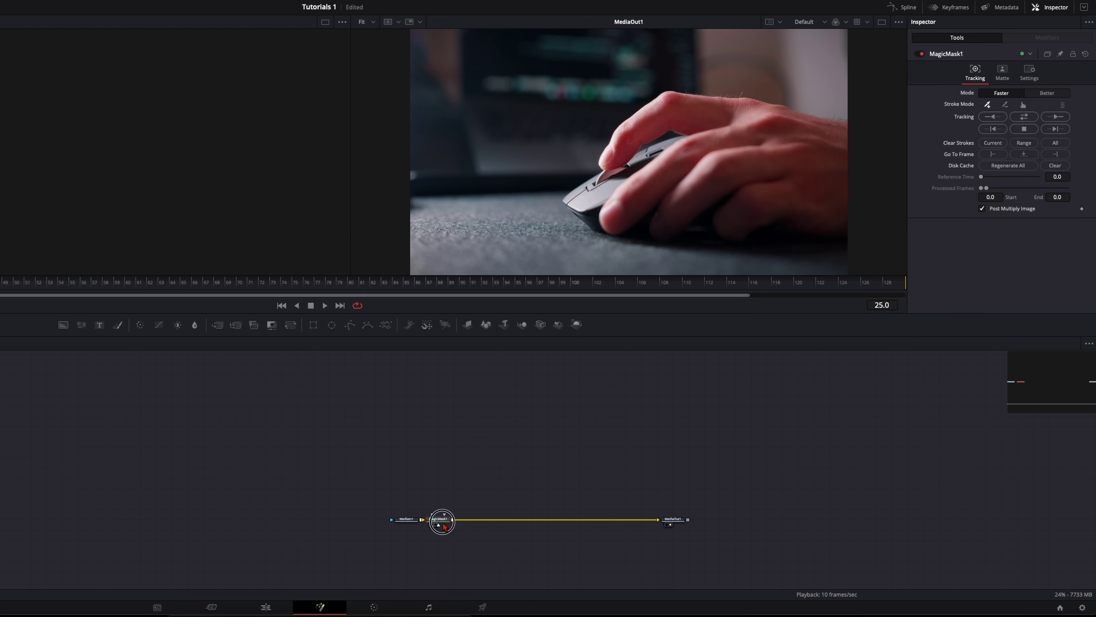
mouse_move(475, 242)
left_mouse_down()
mouse_move(503, 217)
mouse_move(470, 208)
mouse_move(407, 252)
mouse_move(395, 227)
mouse_move(432, 182)
mouse_move(508, 158)
mouse_move(625, 178)
mouse_move(709, 231)
mouse_move(688, 303)
mouse_move(620, 297)
mouse_move(582, 247)
left_mouse_up()
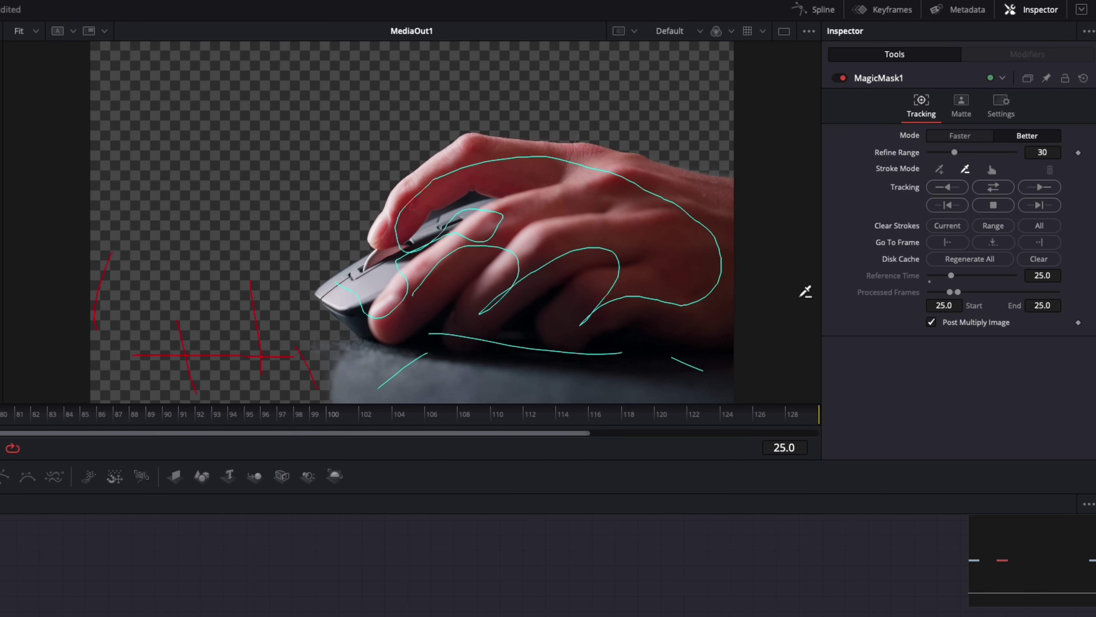
left_click(991, 188)
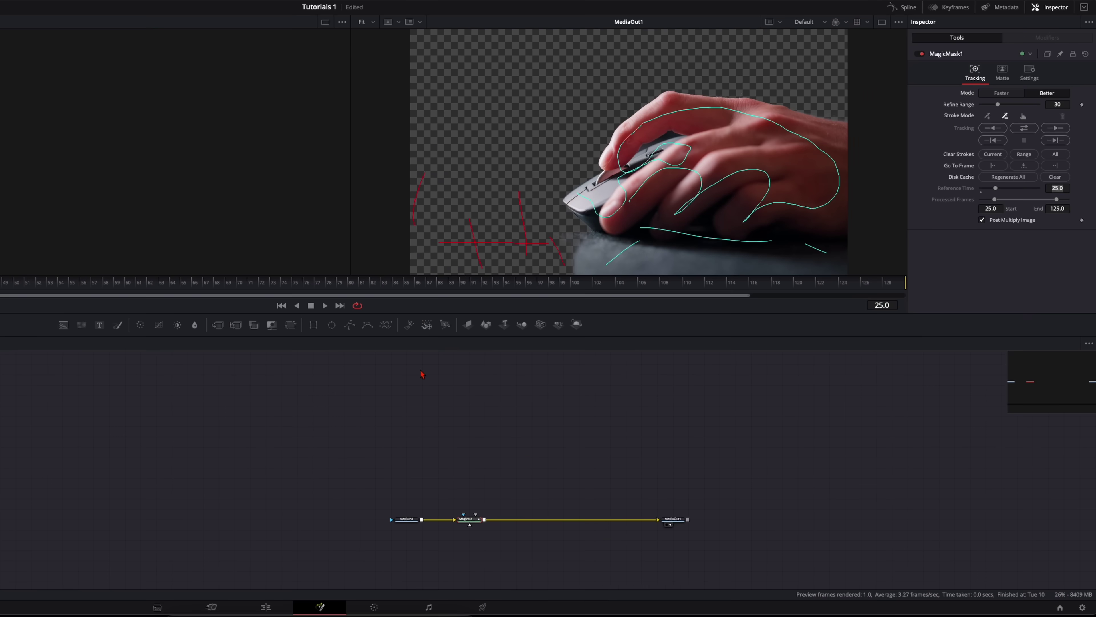
Review on the Edit page how the masked hand covers the icon wheel at several points, ending at the timeline start
left_click(280, 613)
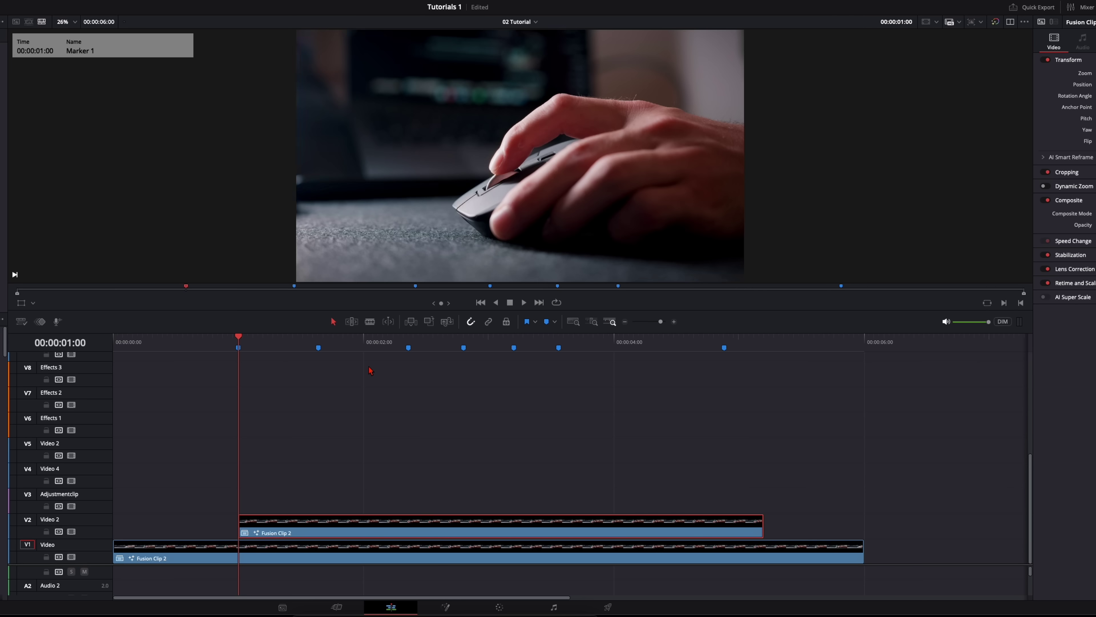
left_click(419, 343)
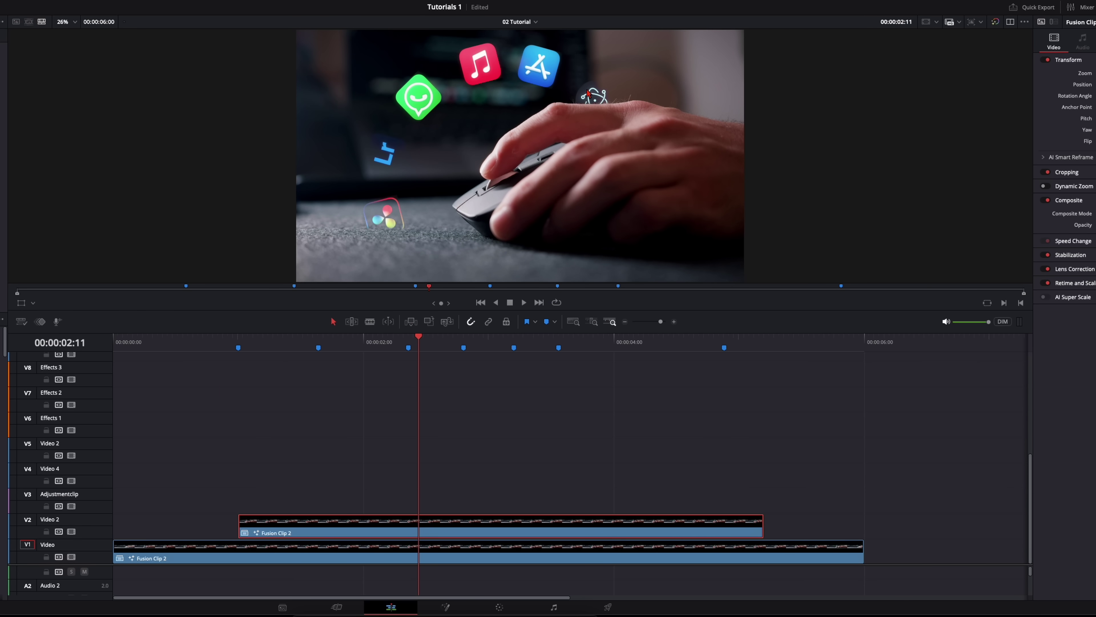
left_click(514, 345)
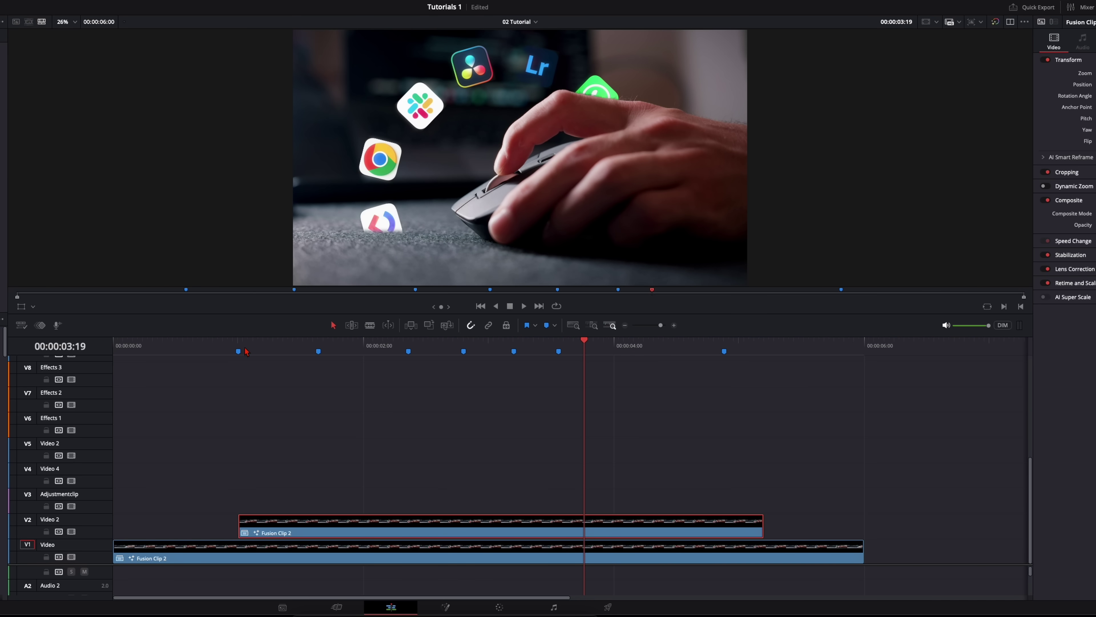
key("Home")
In the V1 clip's Fusion composition, enable Motion Blur on Transform2 with Quality 10 and Shutter Angle 360
left_click(239, 561)
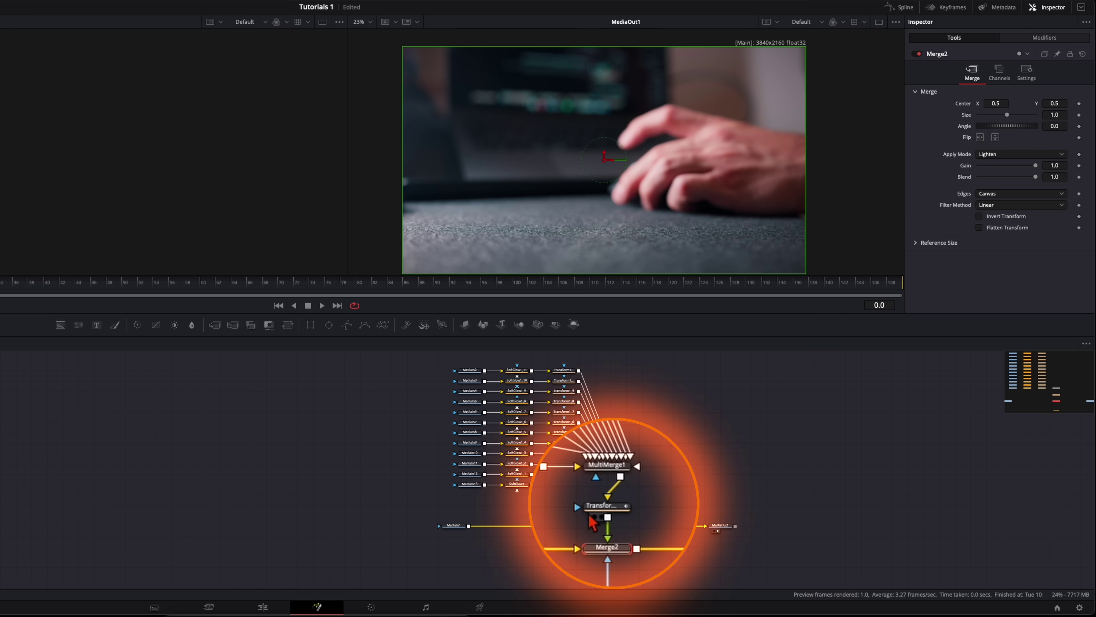
left_click(599, 516)
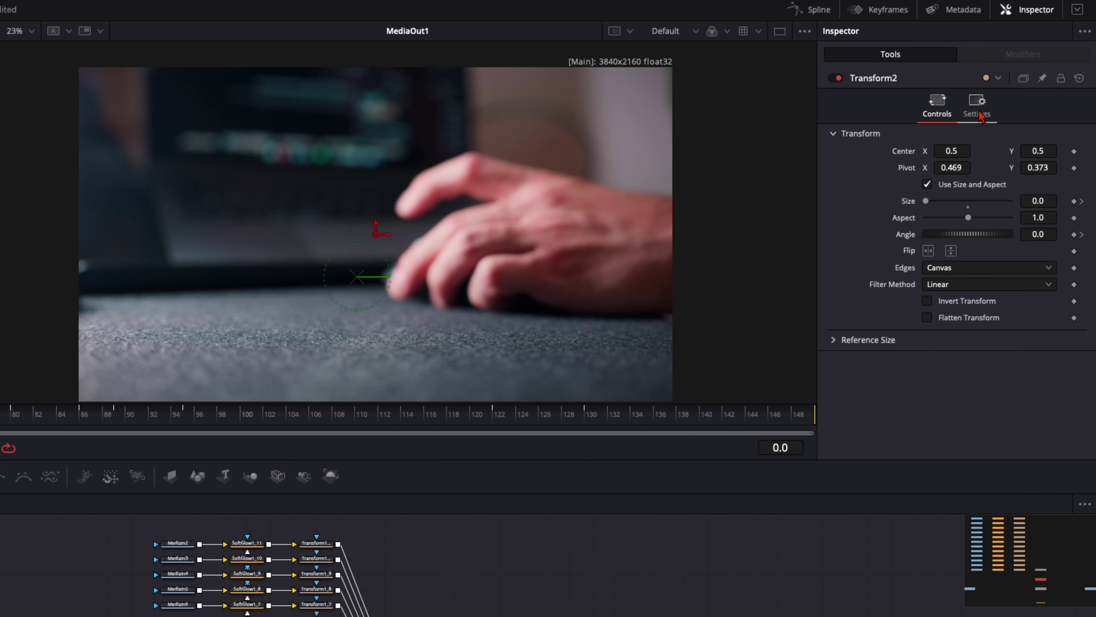
left_click(991, 93)
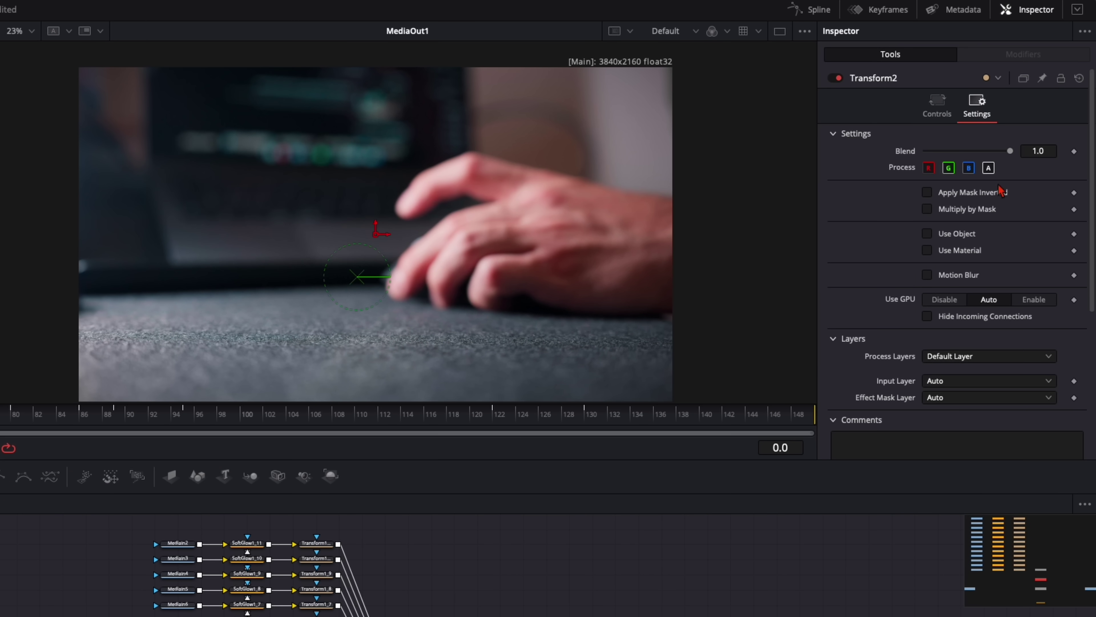
left_click(933, 278)
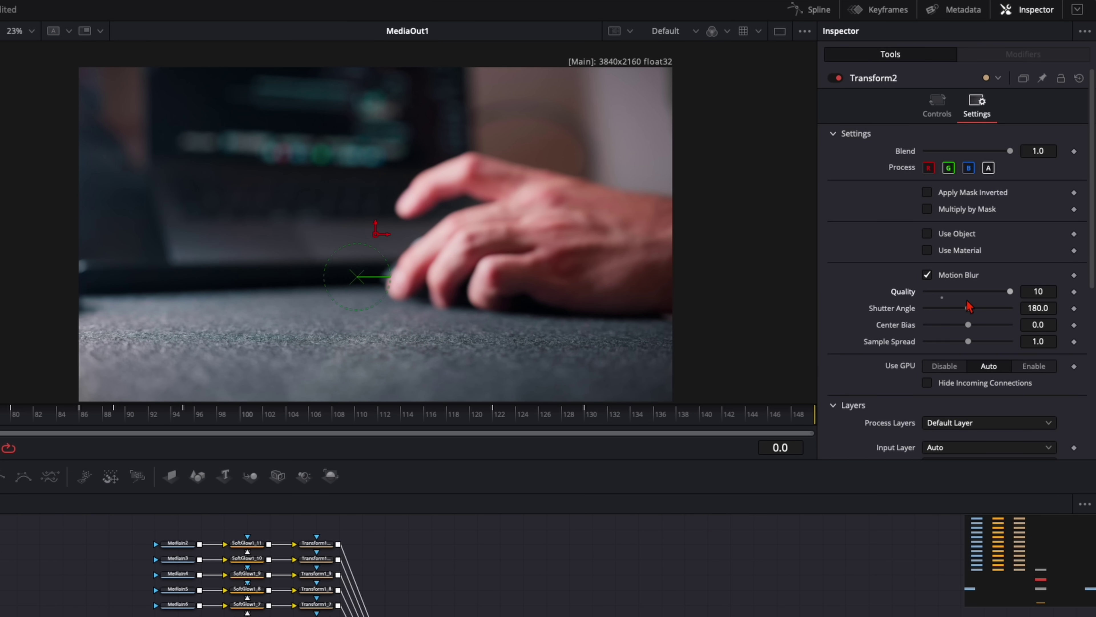
left_click_drag(969, 308, 1085, 311)
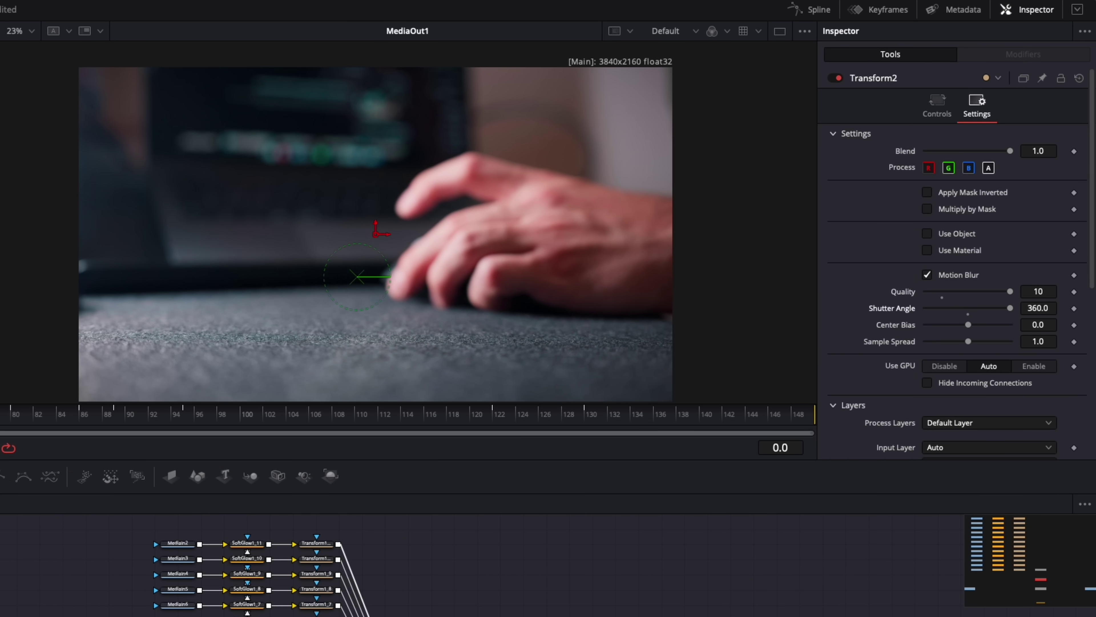